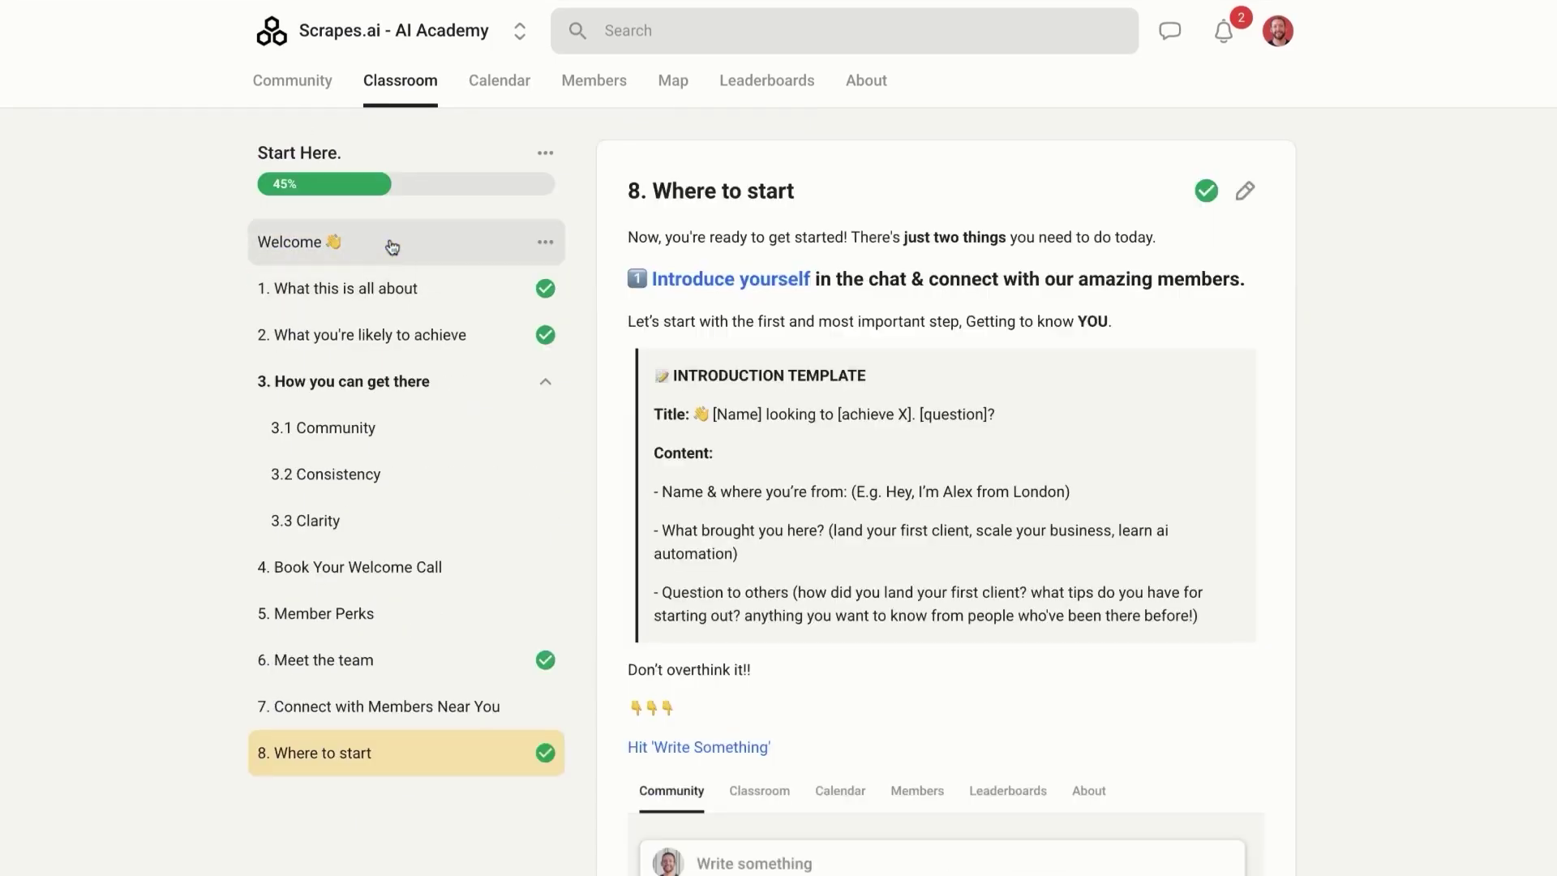
Open the Welcome and "1. What this is all about" lessons in the Start Here course.
left_click(393, 247)
left_click(417, 297)
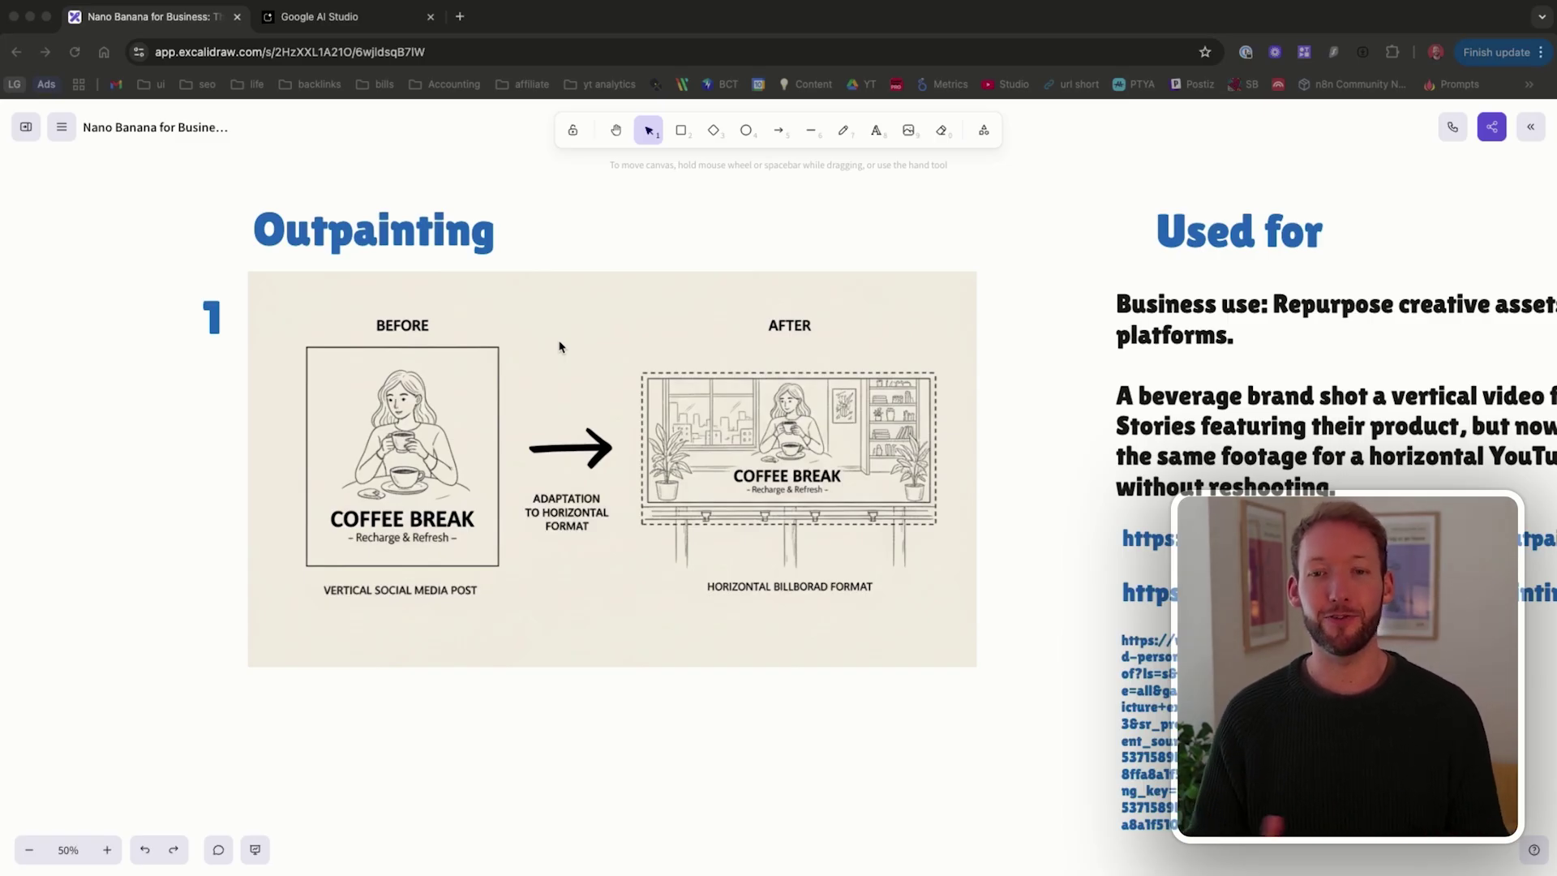
Copy the outpainting prompt from the Excalidraw board into a new Google AI Studio chat.
scroll(559, 346, "right", 7)
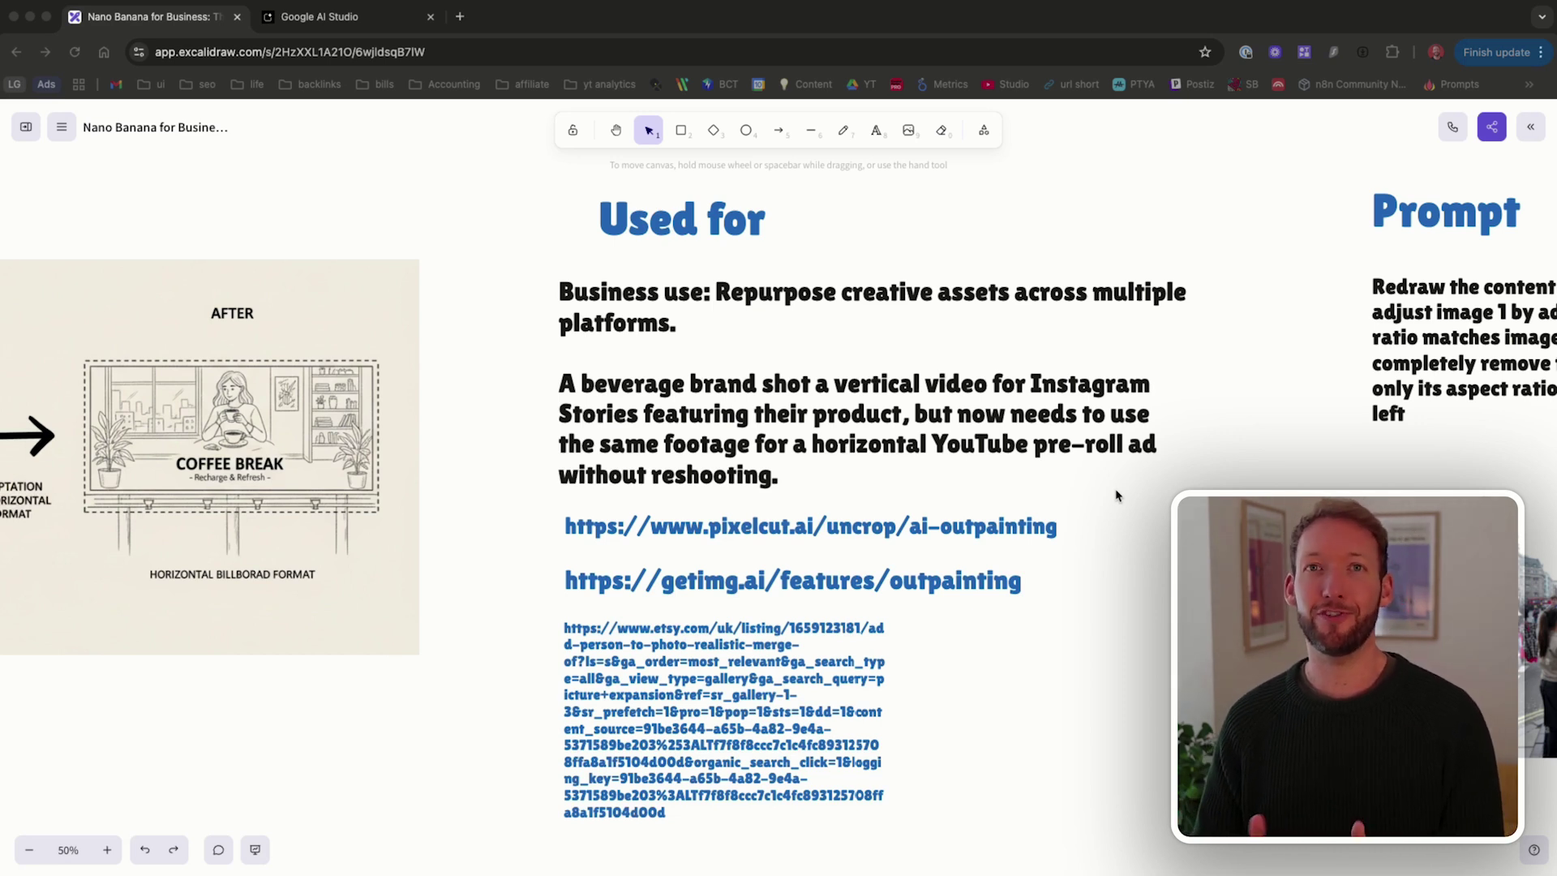
scroll(690, 352, "right", 8)
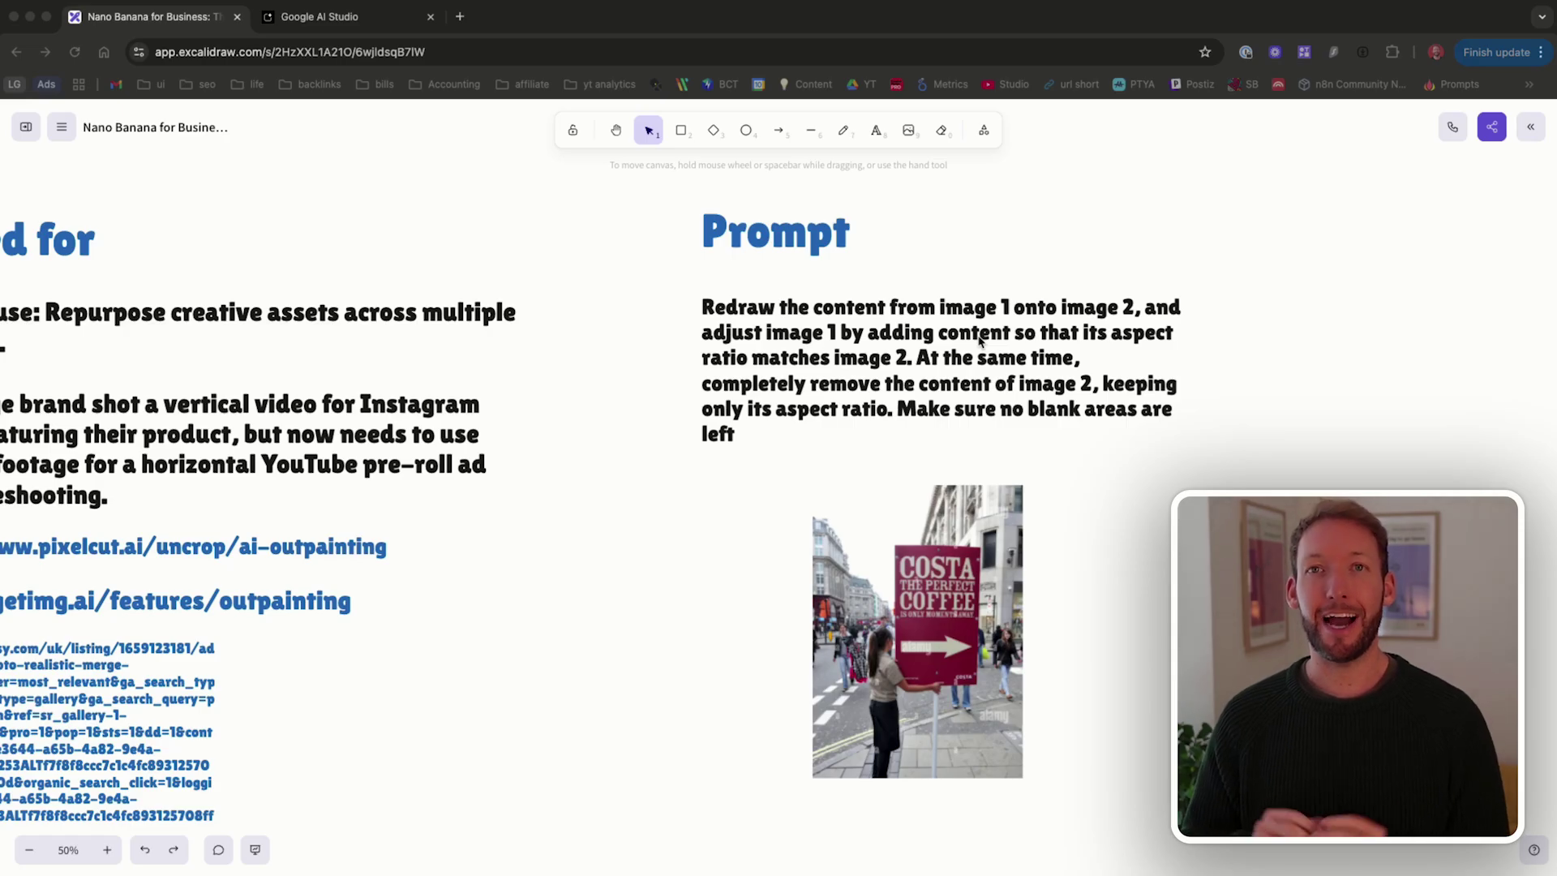
left_click(344, 18)
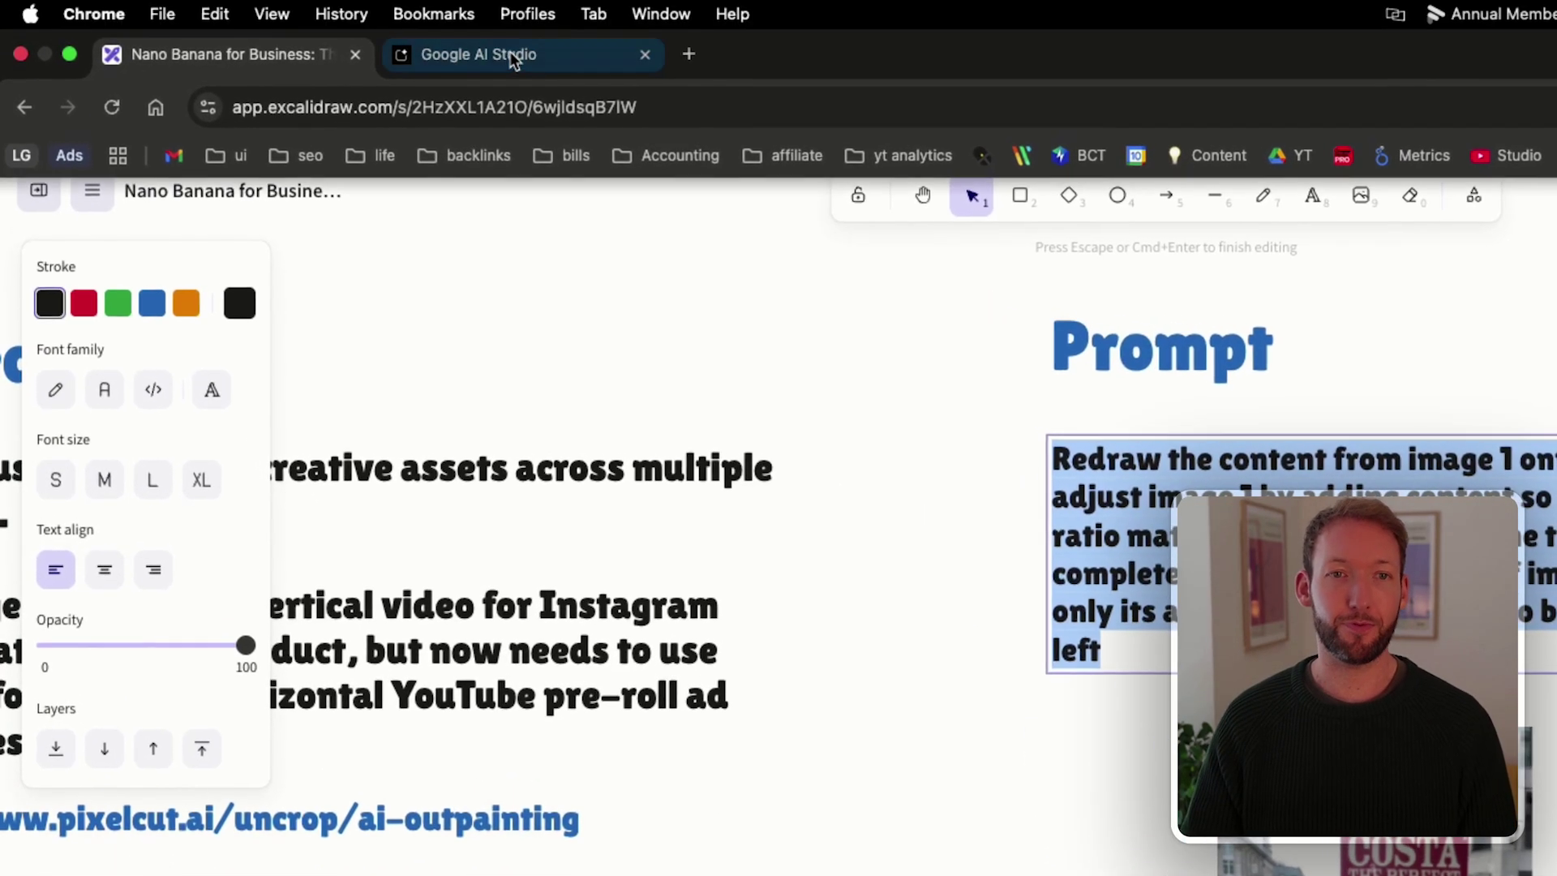
left_click(341, 24)
type("Redraw the content from image 1 onto image 2, and adjust image 1 by adding content so that its aspect ratio matches image 2. At the same time, completely remove the content of image 2, keeping only its aspect ratio. Make sure no blank areas are left")
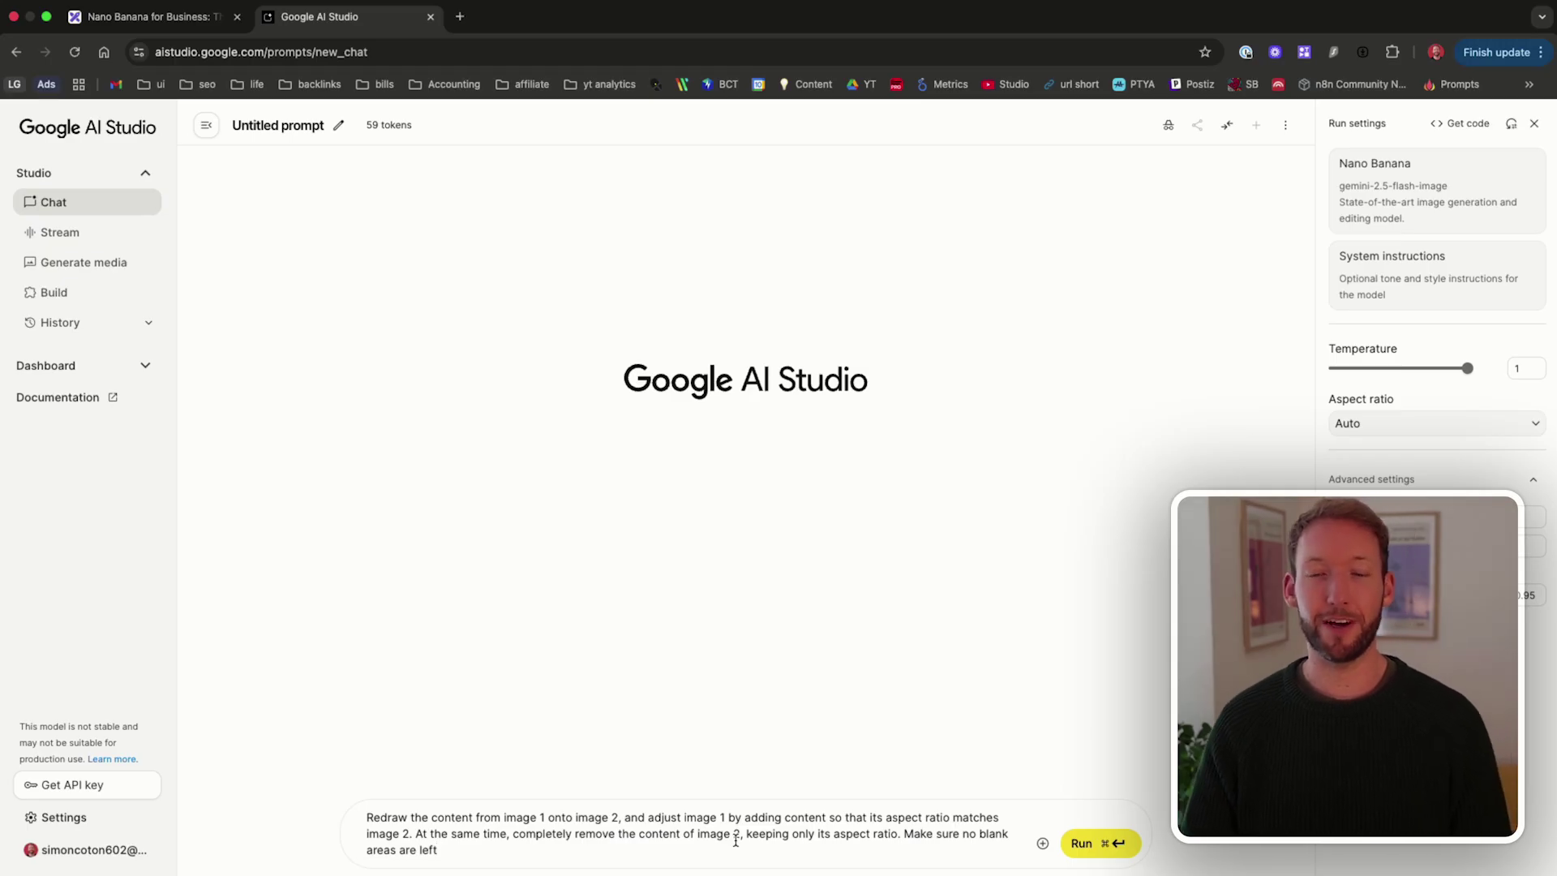
Attach the dog photo and the vertical blank canvas transparent_1080x1920 (1).png from Downloads to the prompt.
left_click(1043, 844)
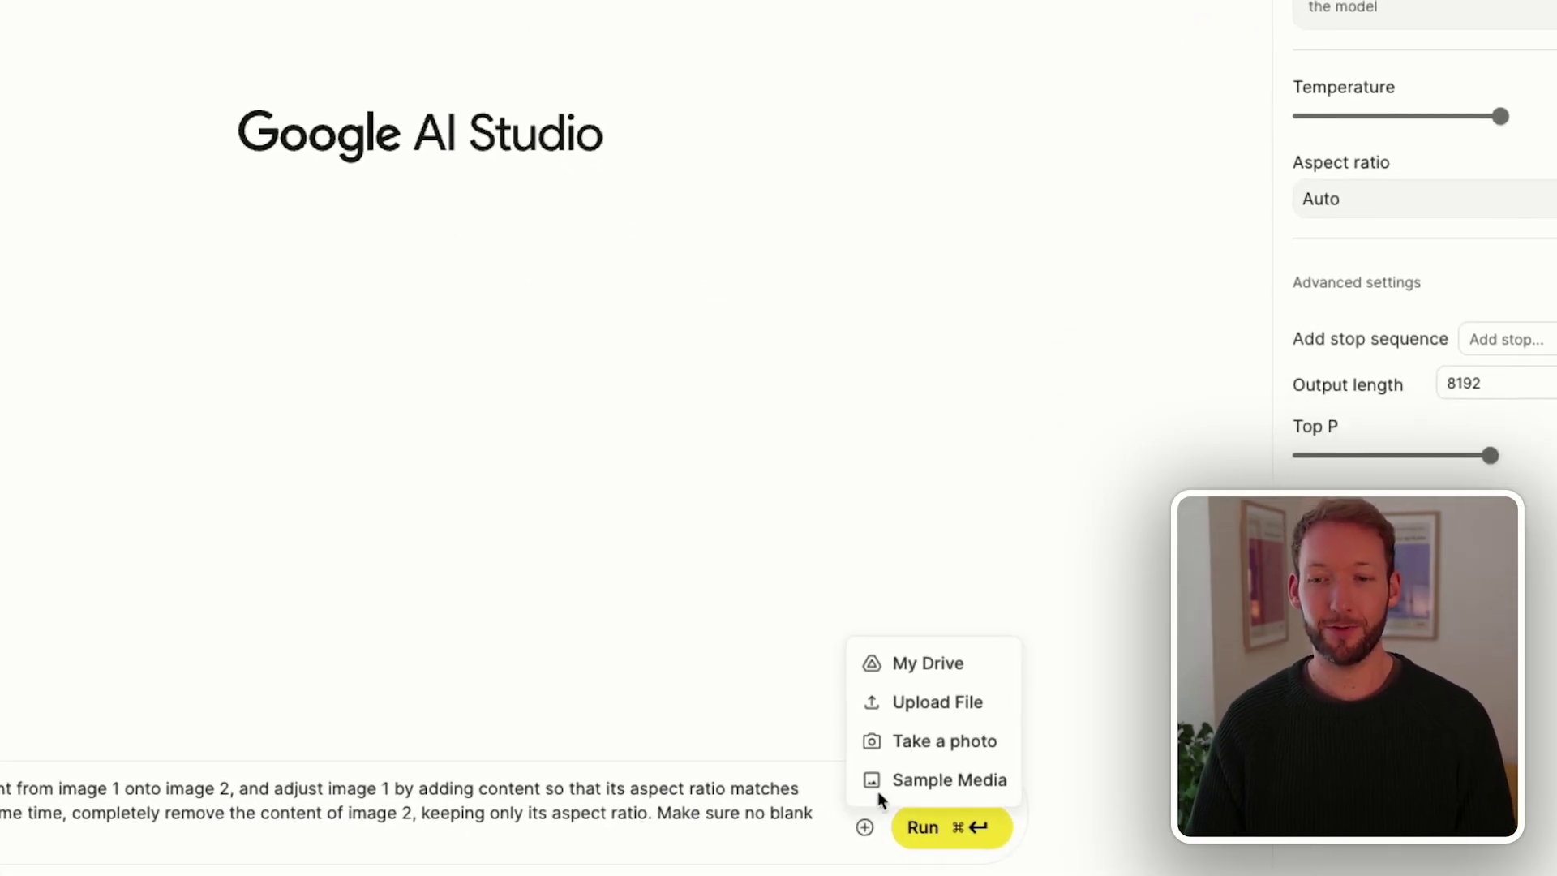
left_click(910, 701)
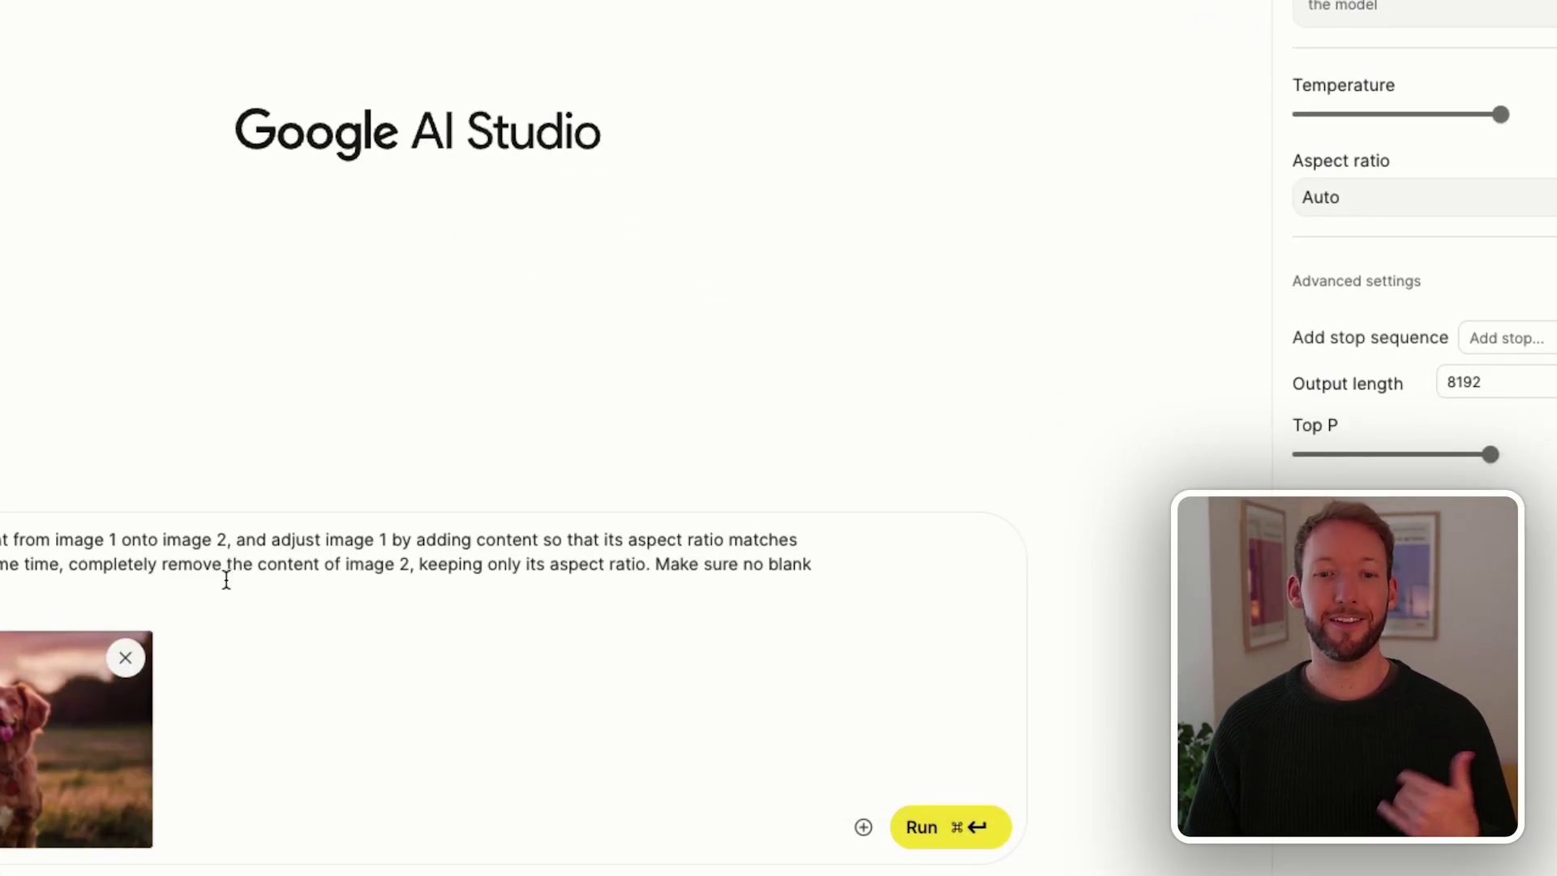
left_click(862, 827)
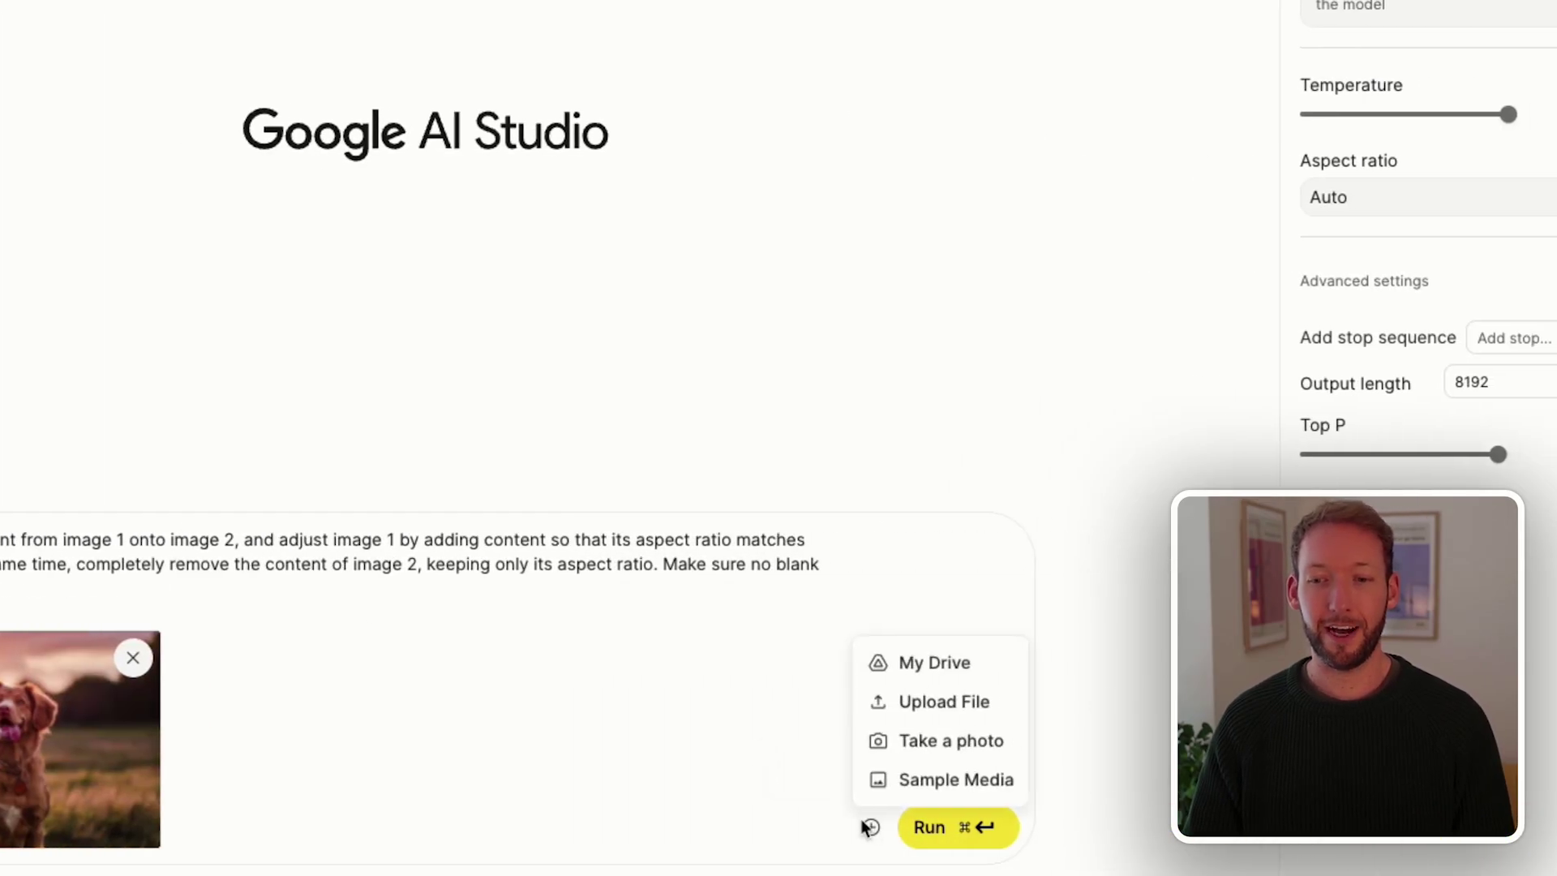
left_click(908, 702)
left_click(671, 535)
left_click(817, 442)
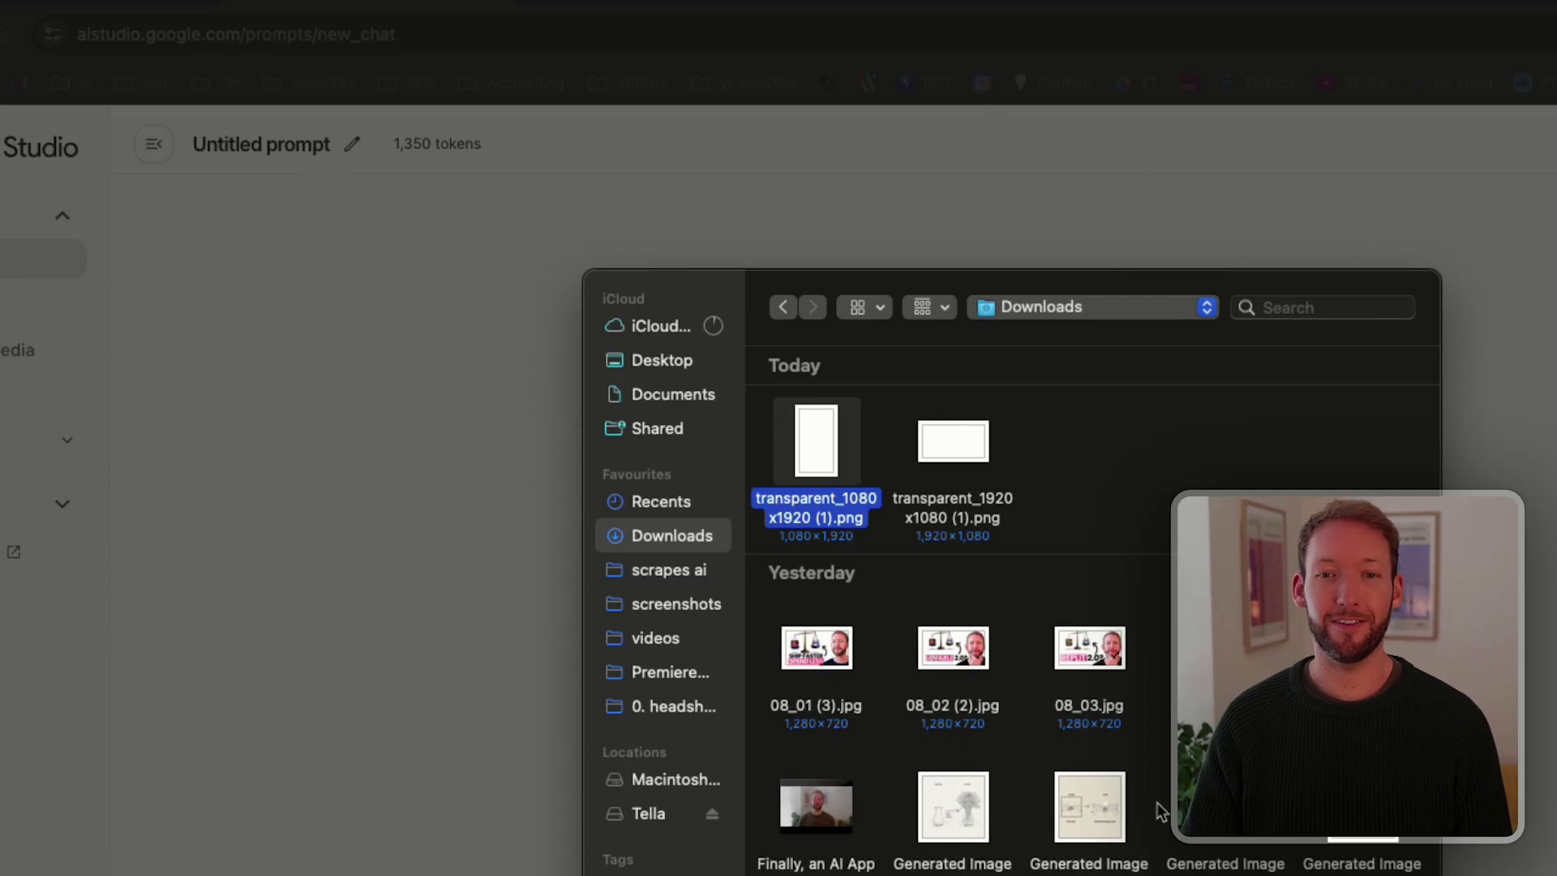
left_click(1374, 875)
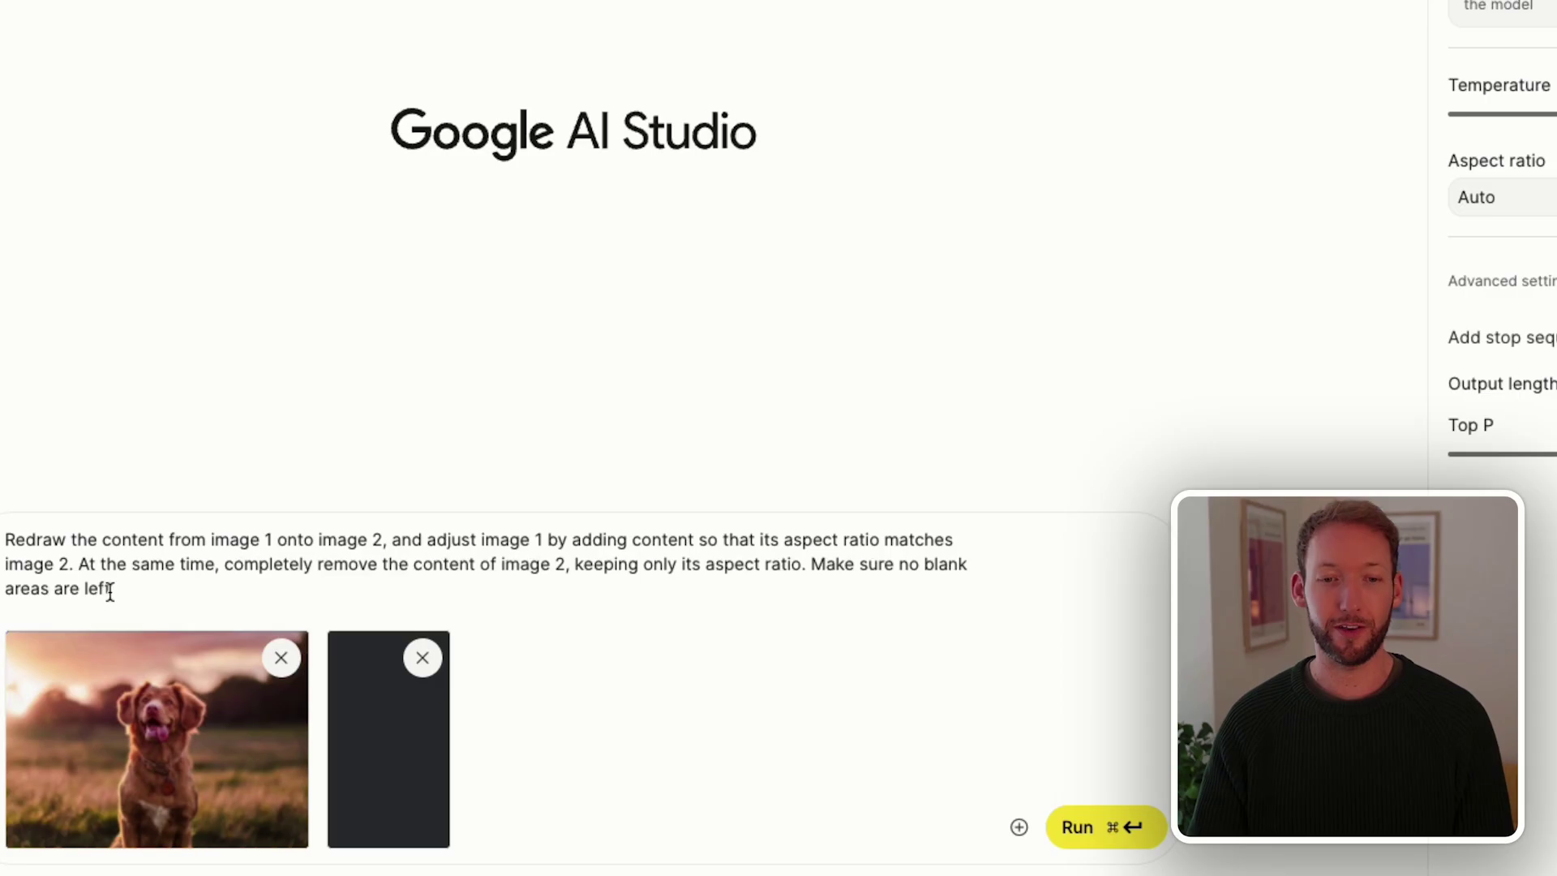
Append ". keep the dog in the centre, expand the image to fit the vertical space", run the prompt and open the generated image.
type(". keep the dog in the centre, expand the image to fit the vertical space")
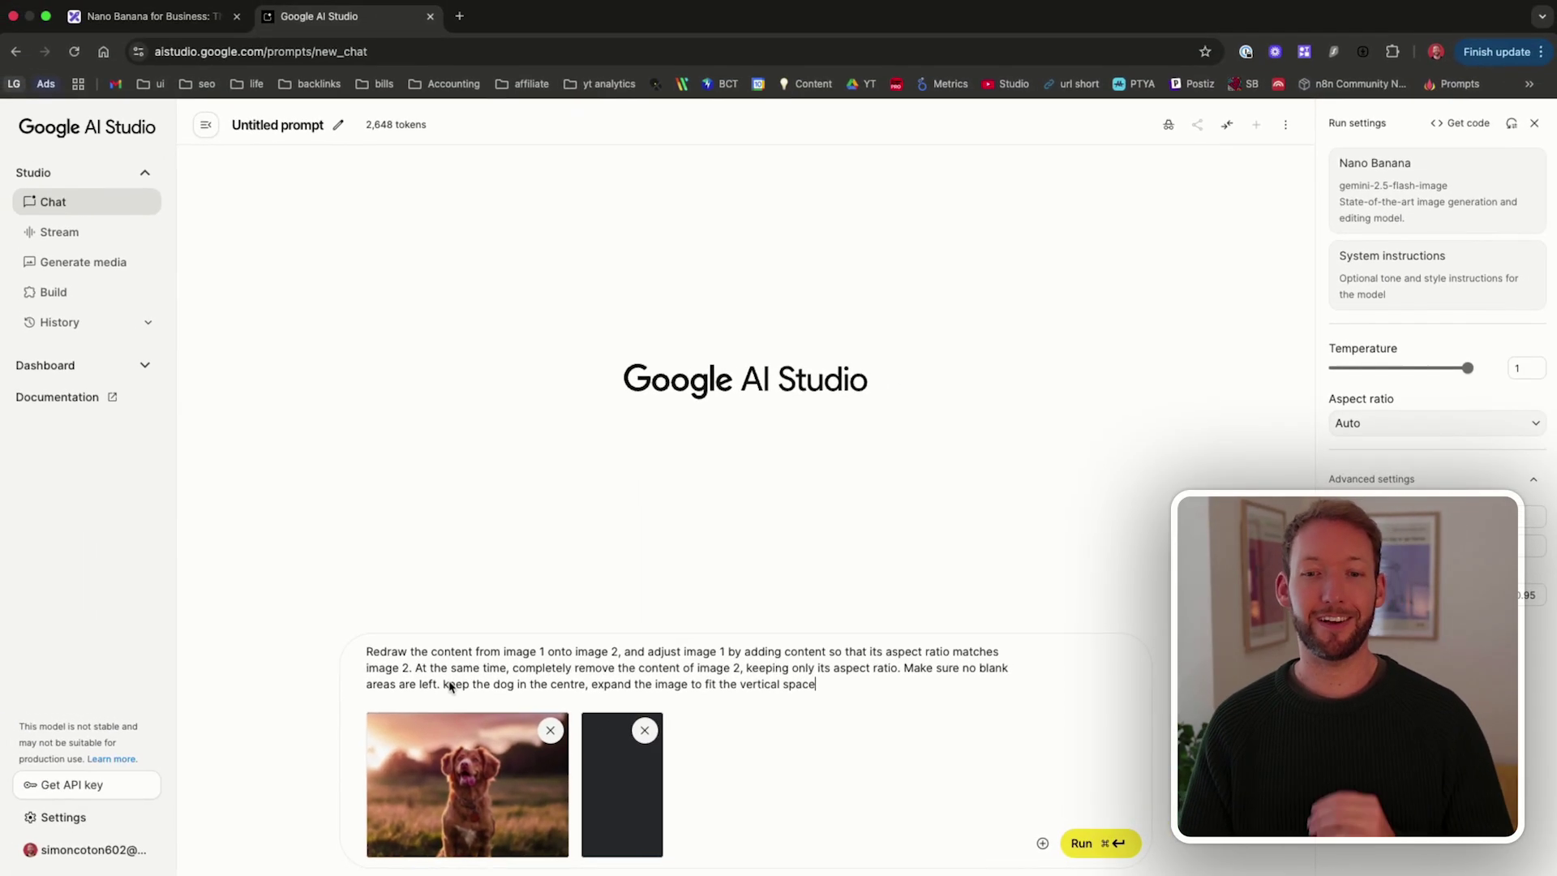
left_click(1082, 844)
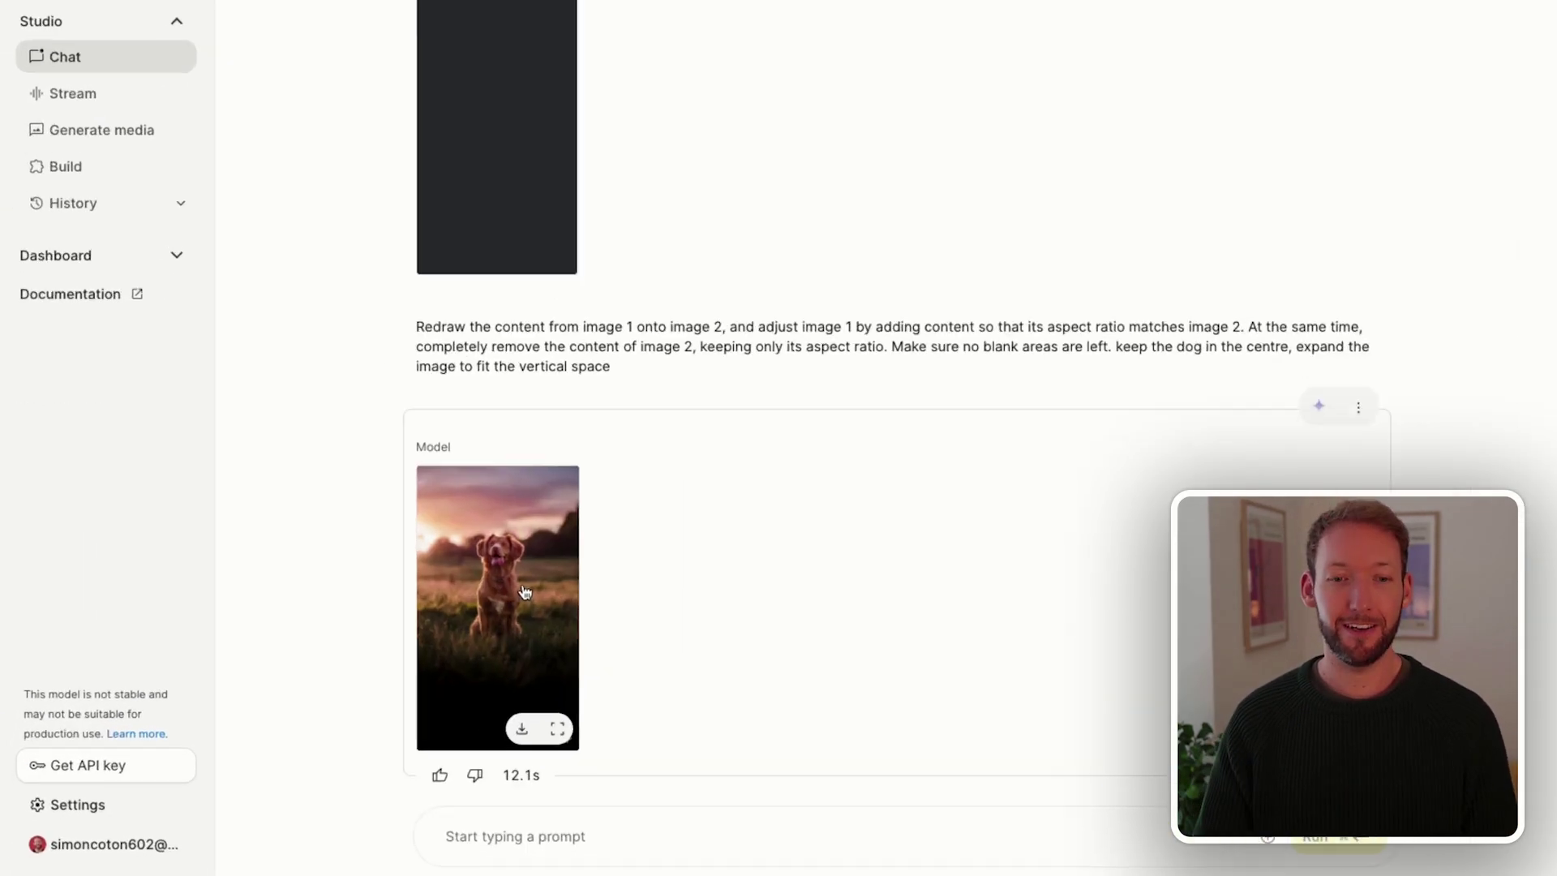
left_click(527, 600)
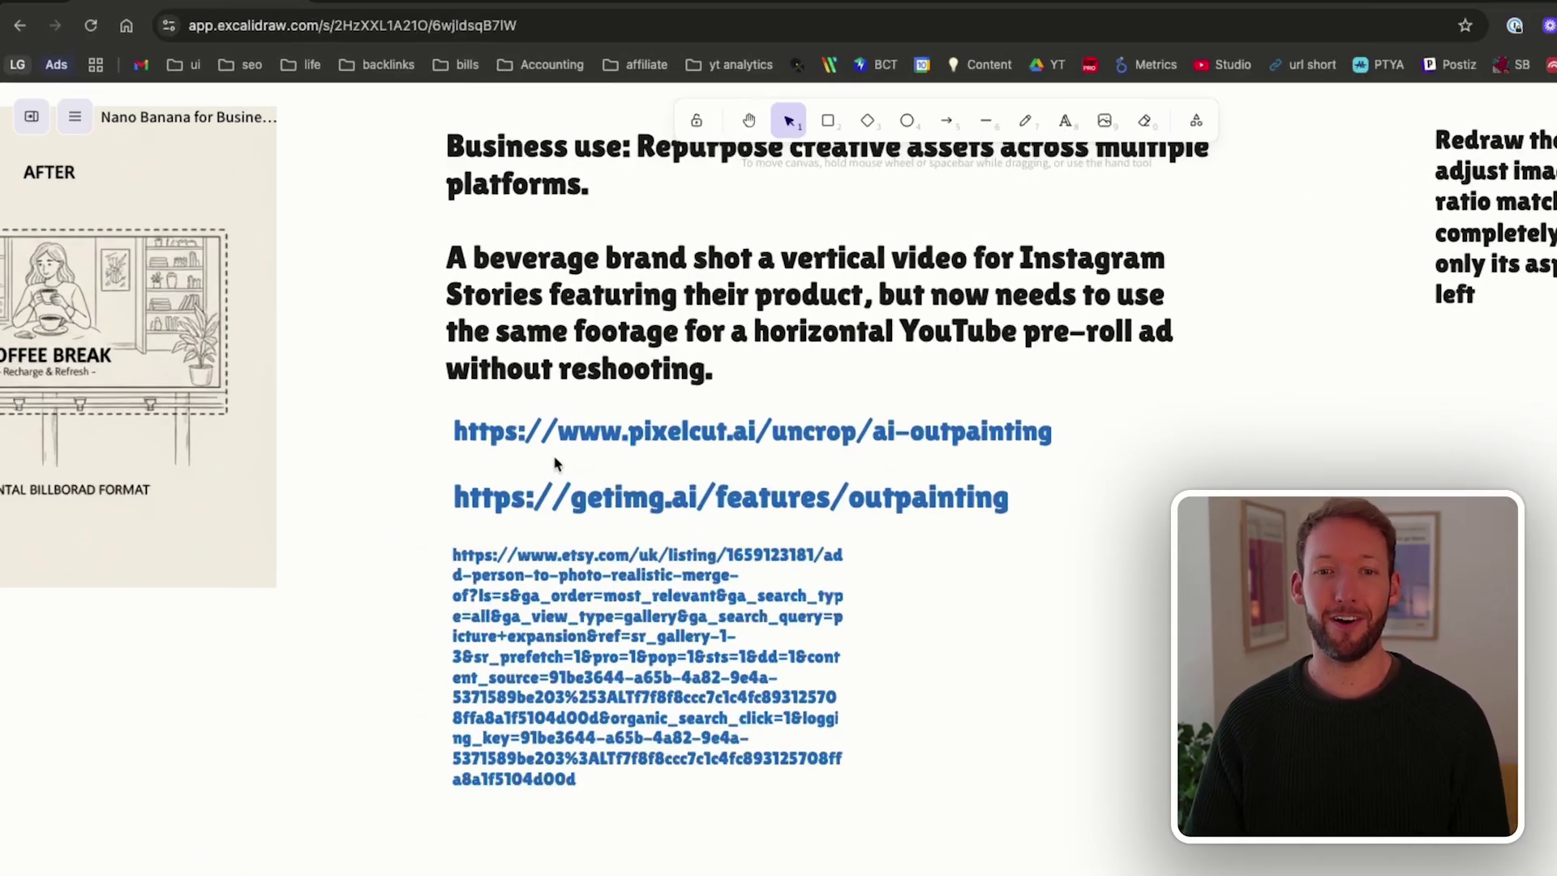
Copy the pixelcut.ai/uncrop/ai-outpainting link from the Excalidraw board and open it in a new tab.
left_click(459, 393)
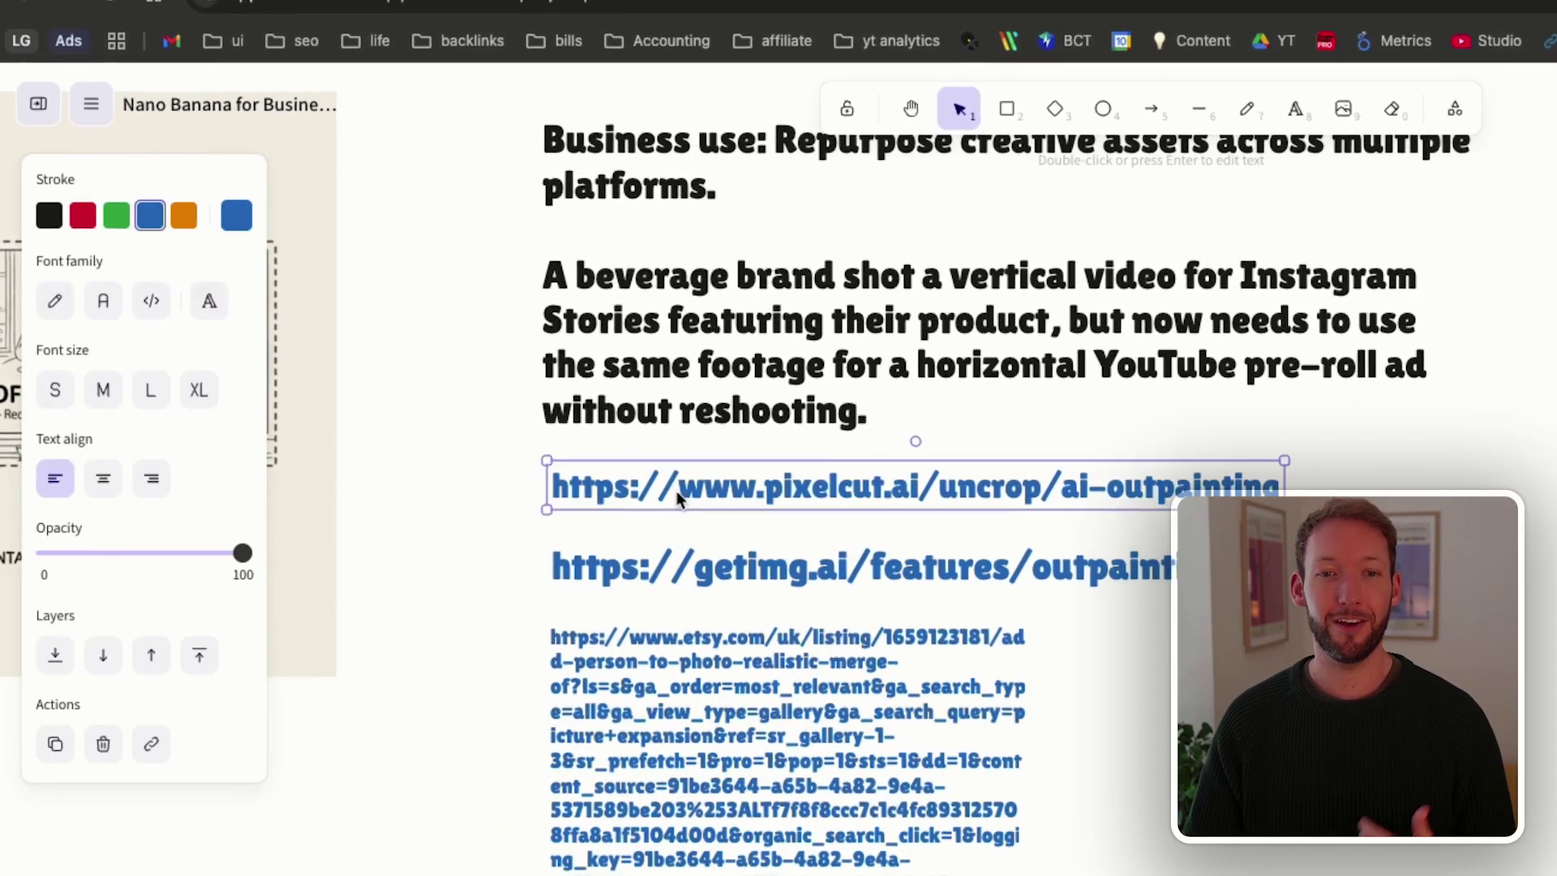
key("Return")
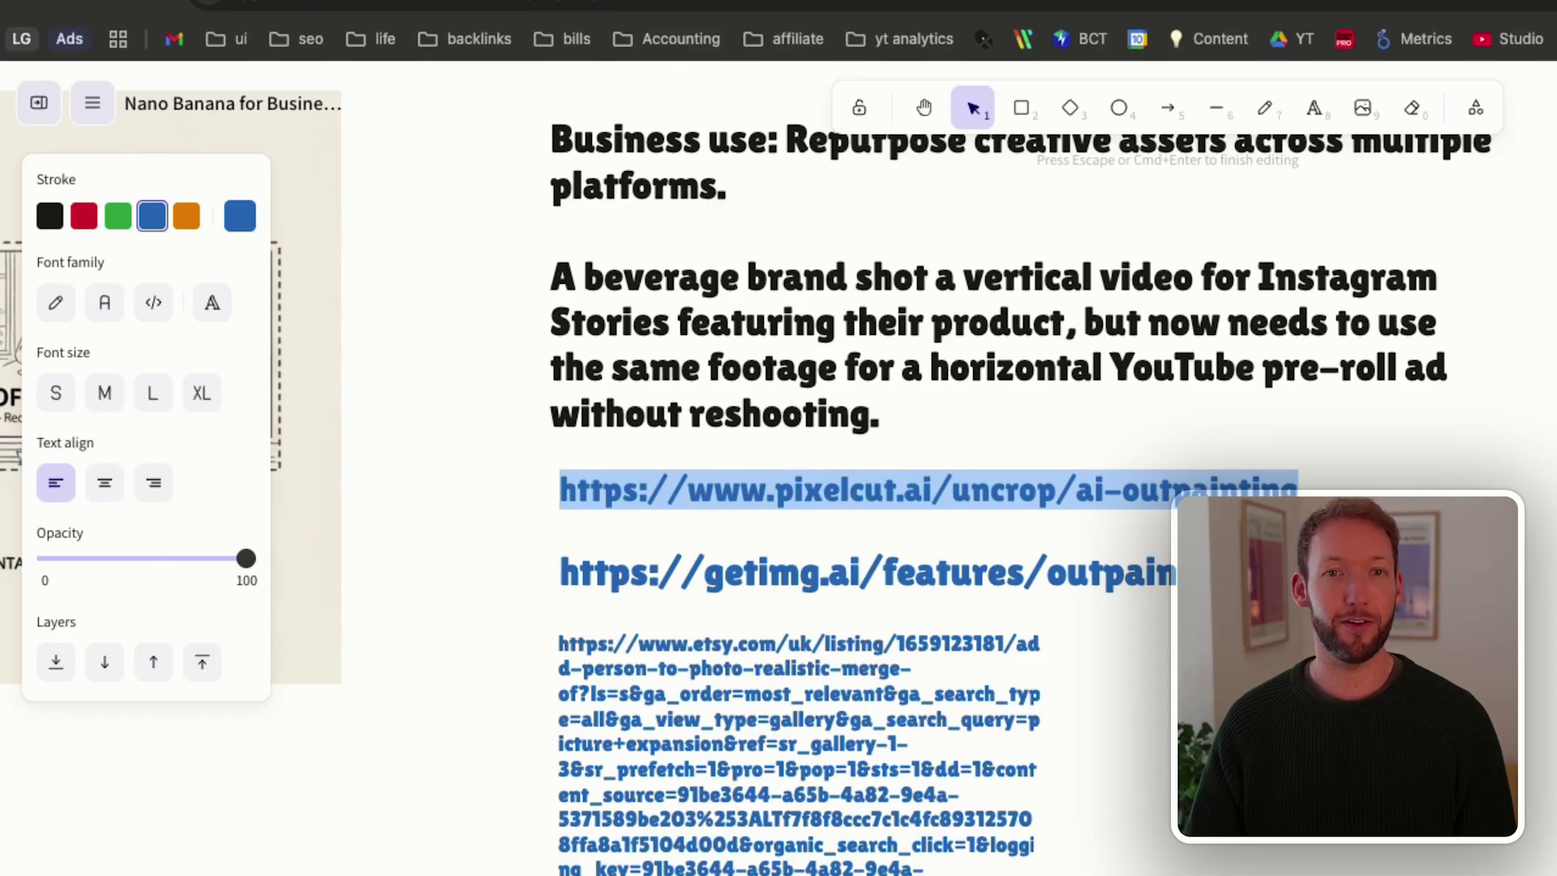
key("ctrl+c")
key("ctrl+t")
key("ctrl+v")
key("Return")
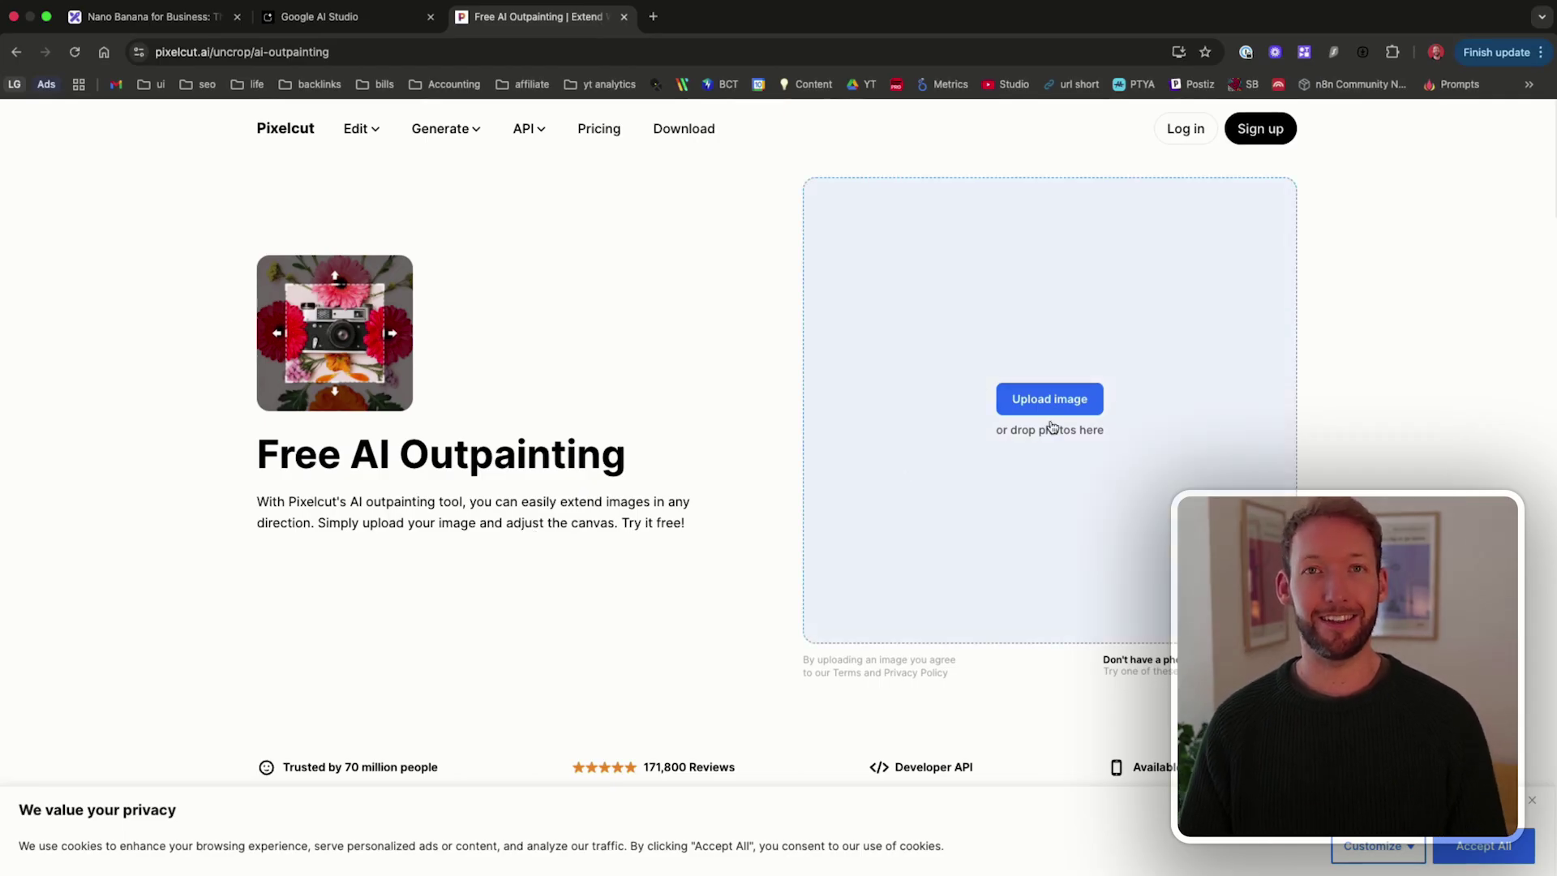
Open the getimg.ai outpainting page and the Etsy "Add Person To Photo" listing from the board's links in new tabs.
left_click(356, 131)
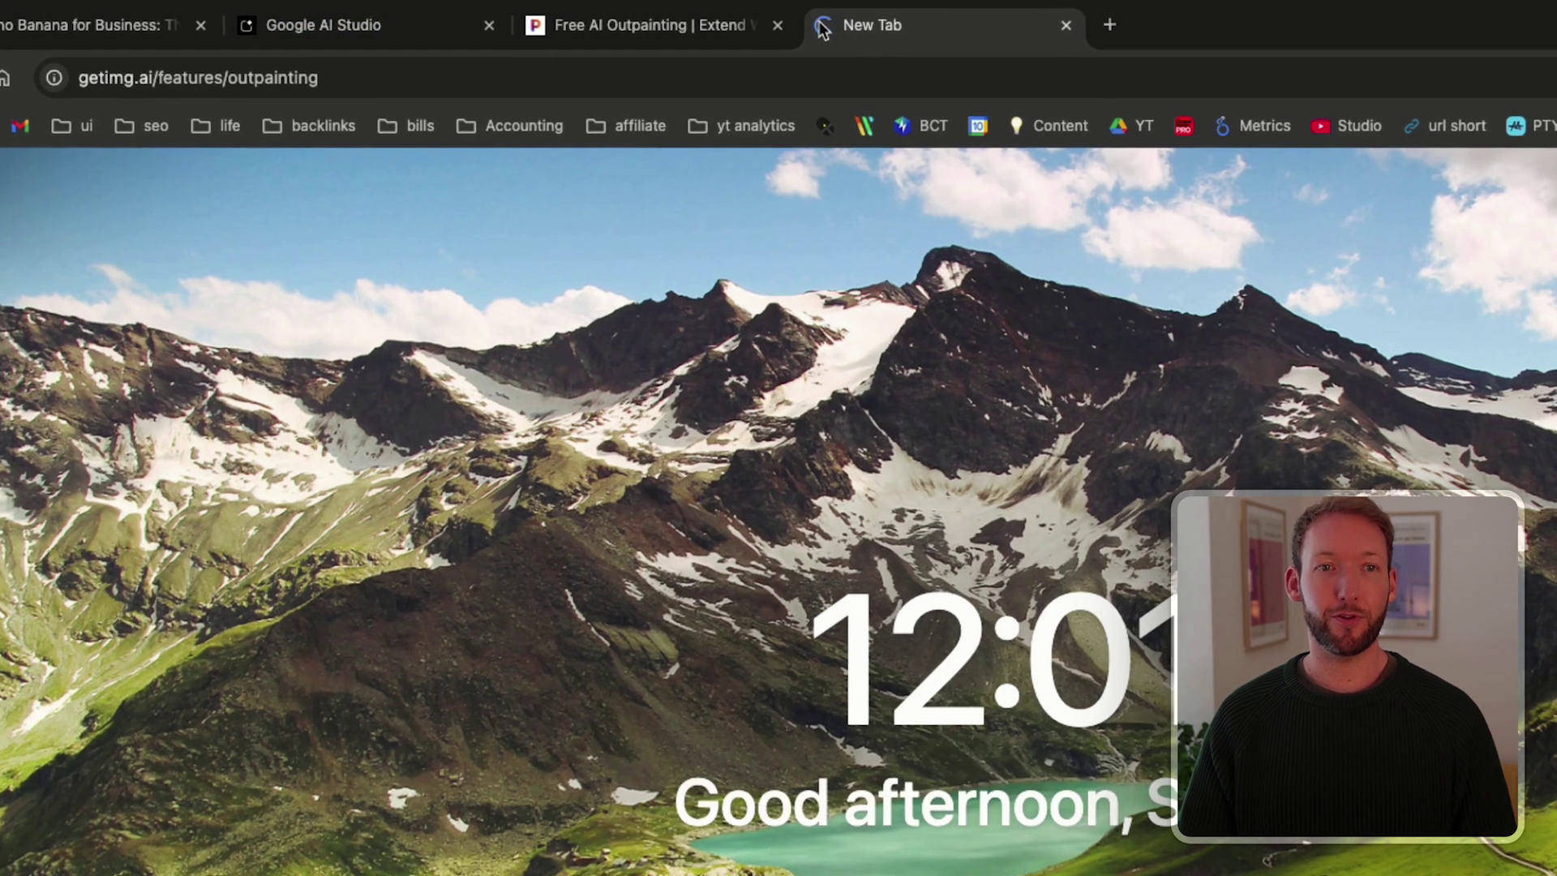
key("Return")
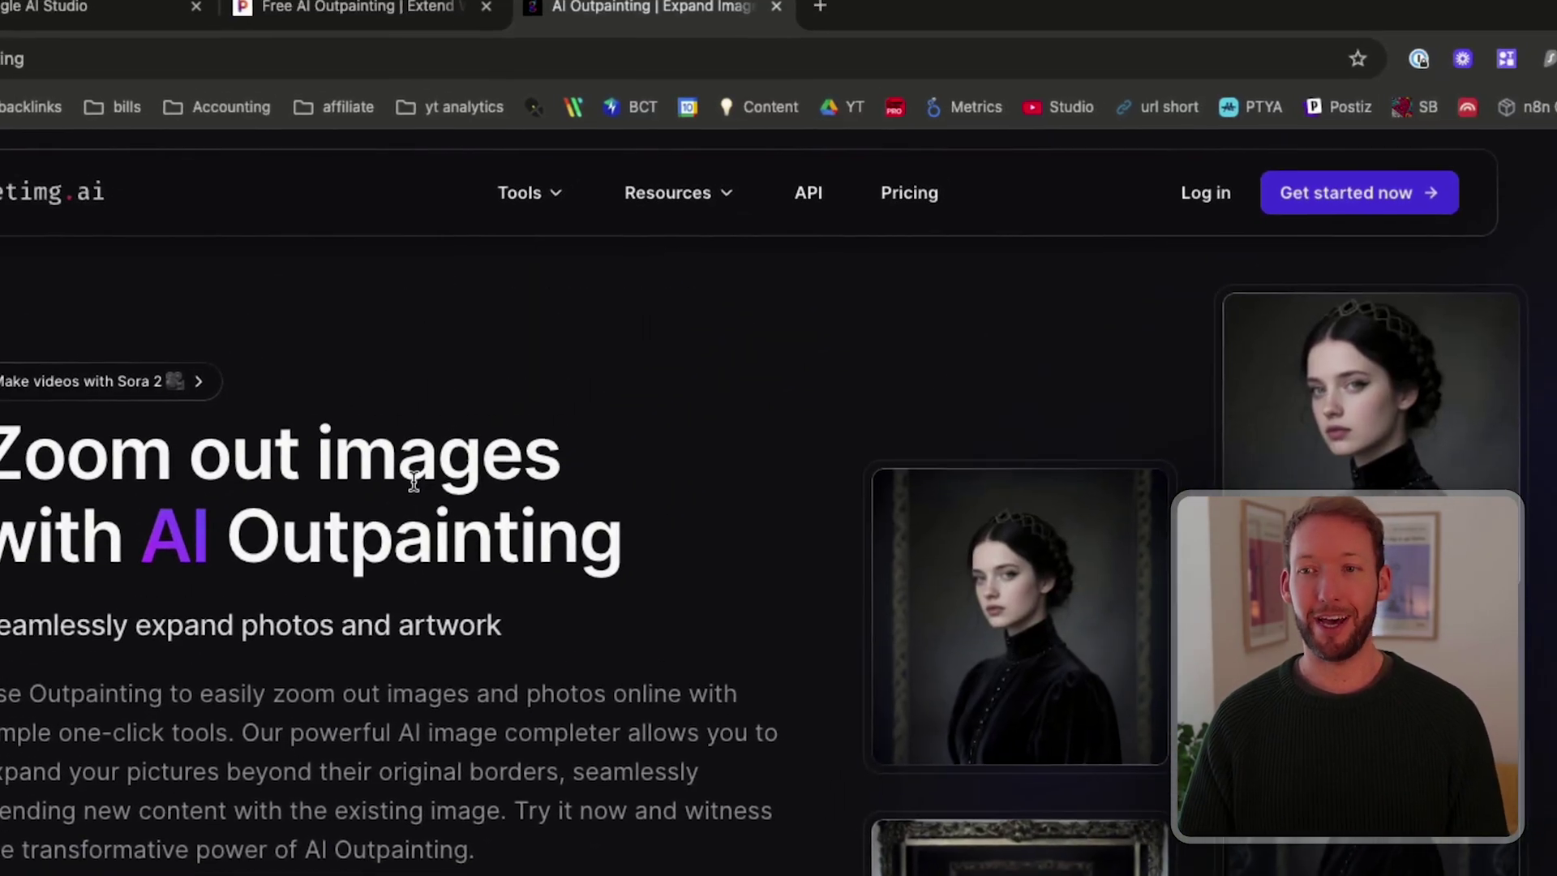
key("ctrl+t")
key("ctrl+v")
key("Return")
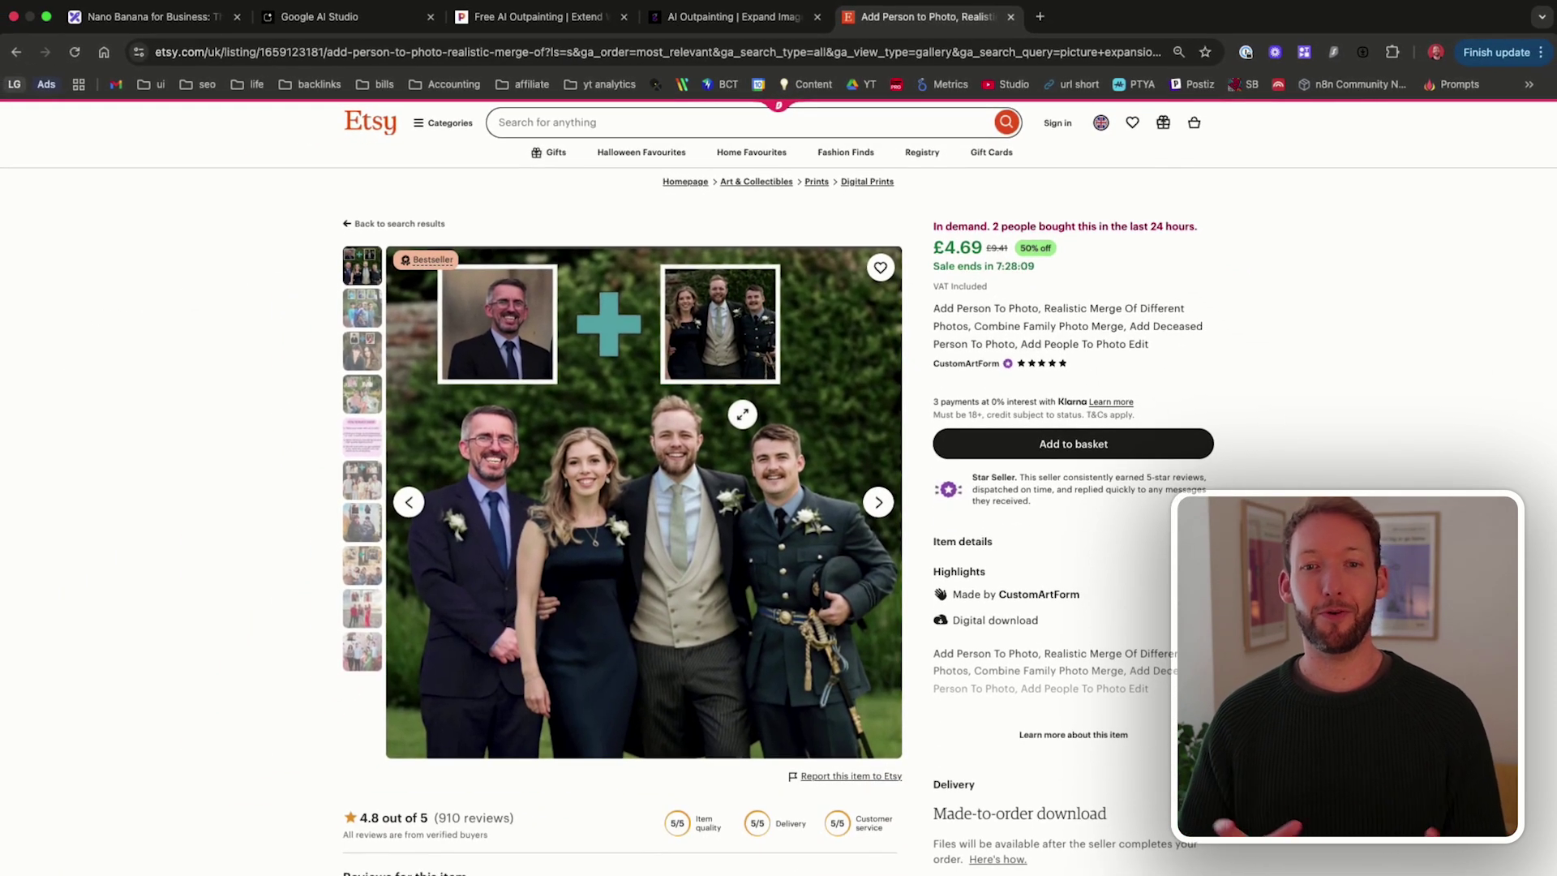
Examine the star rating and number of reviews on the Etsy photo-merge listing.
scroll(324, 858, "down", 2)
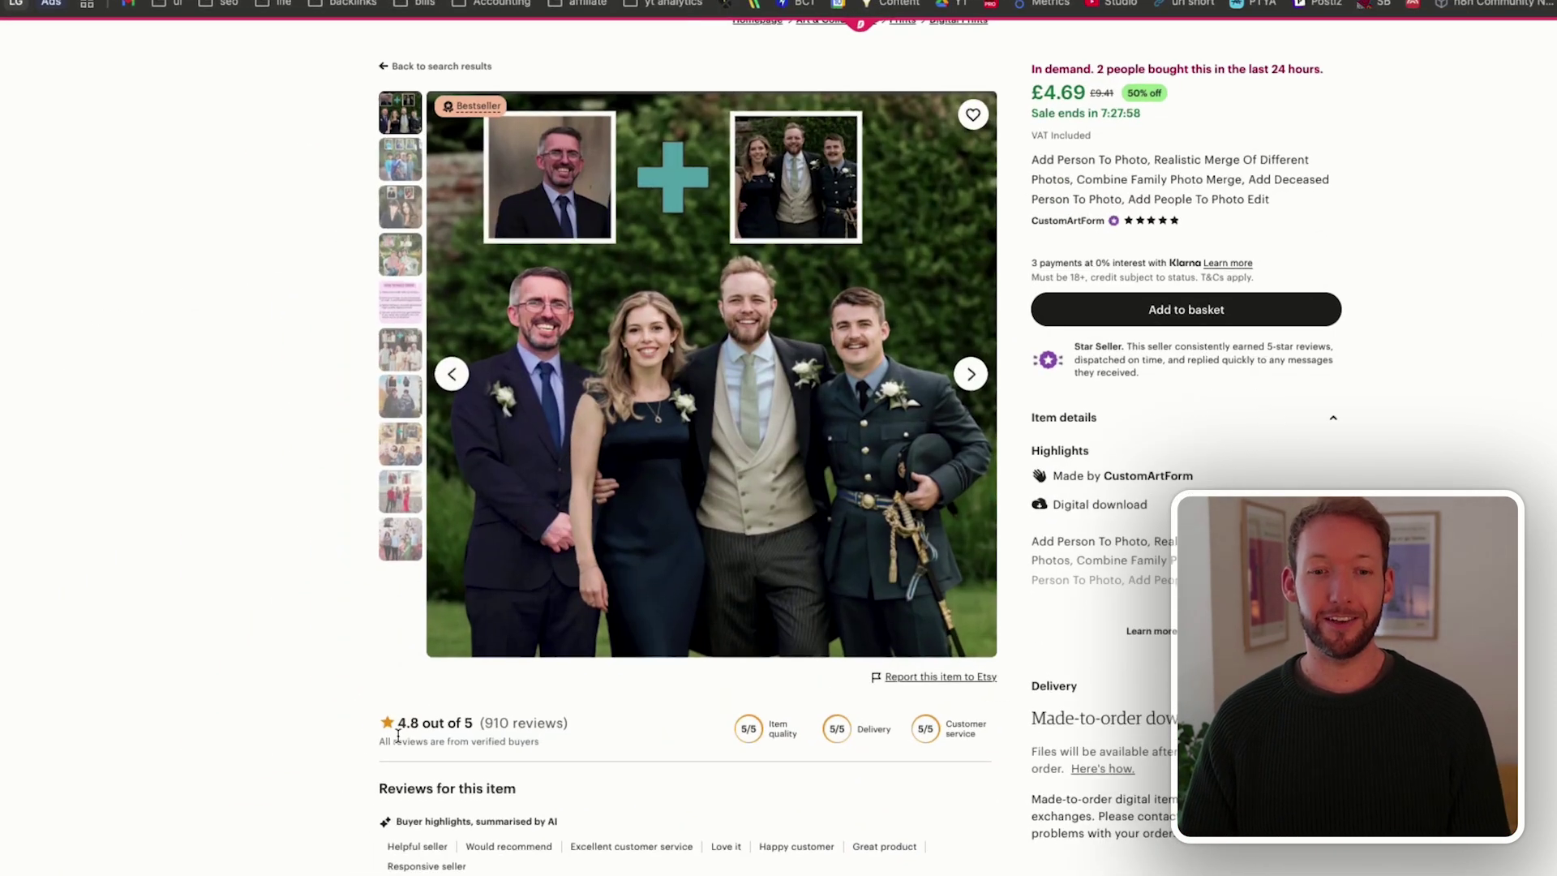
left_click_drag(397, 735, 564, 729)
left_click_drag(402, 722, 540, 722)
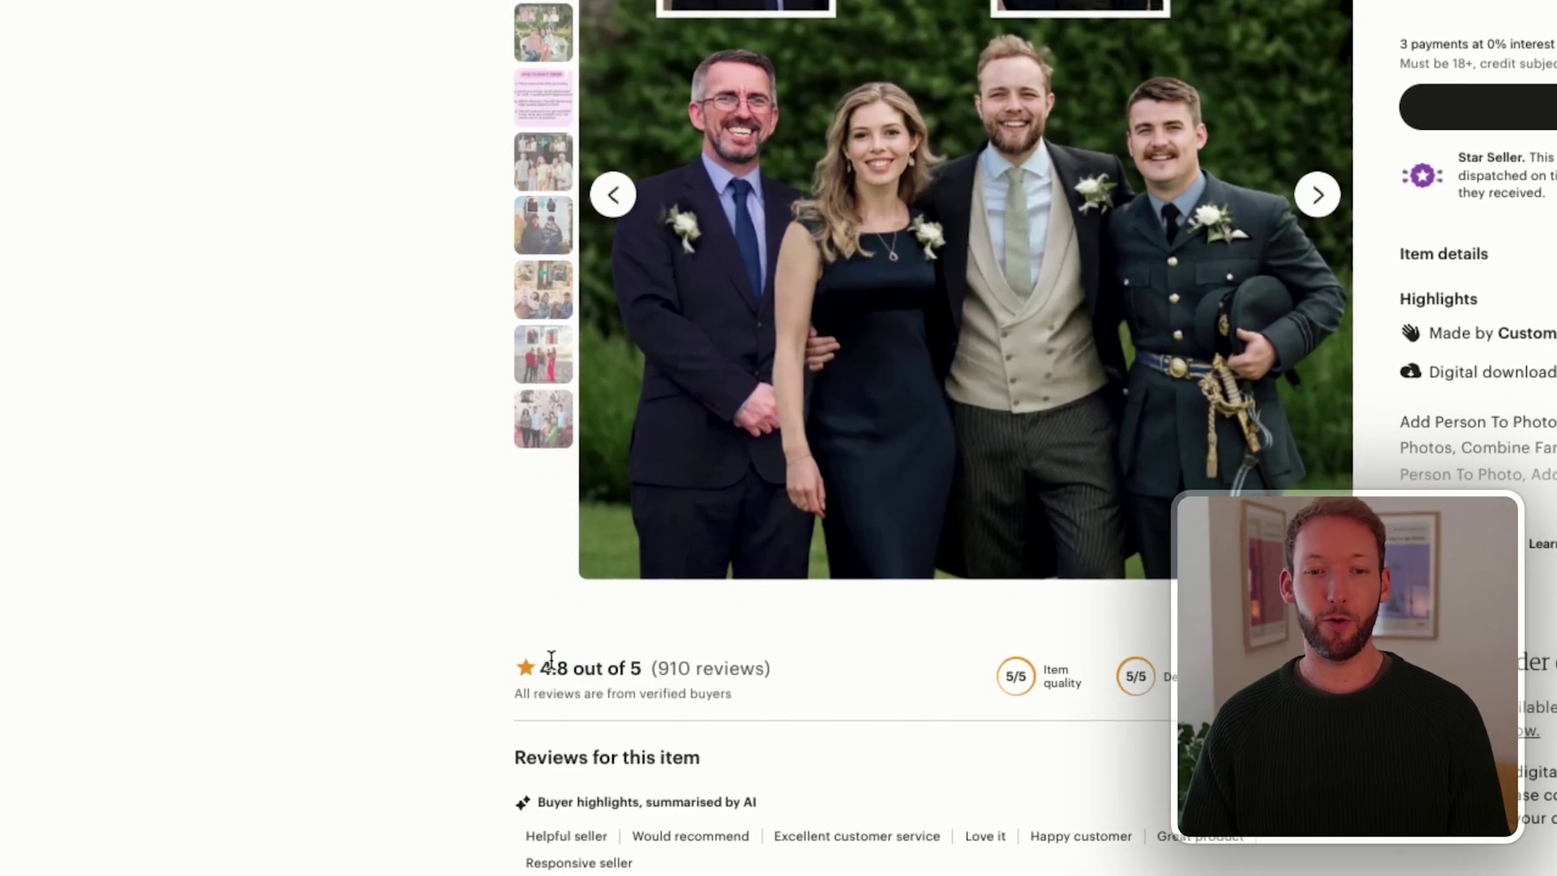
left_click(738, 667)
left_click_drag(792, 678, 612, 666)
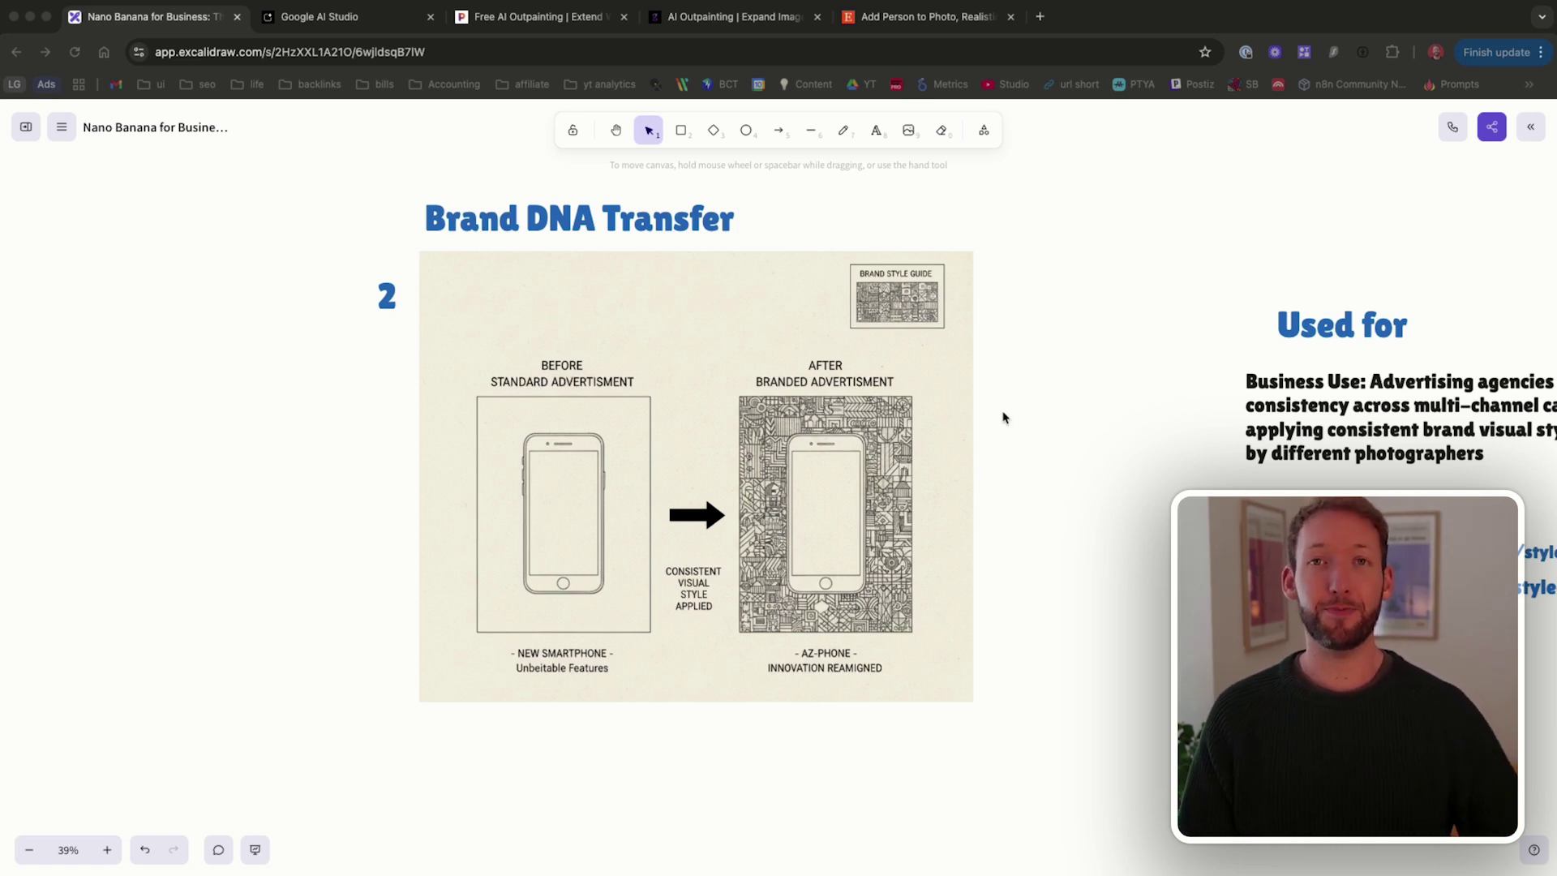
Copy the tartan style prompt from the board's Brand DNA Transfer section and switch to Google AI Studio.
left_click(1003, 418)
scroll(1003, 418, "right", 2)
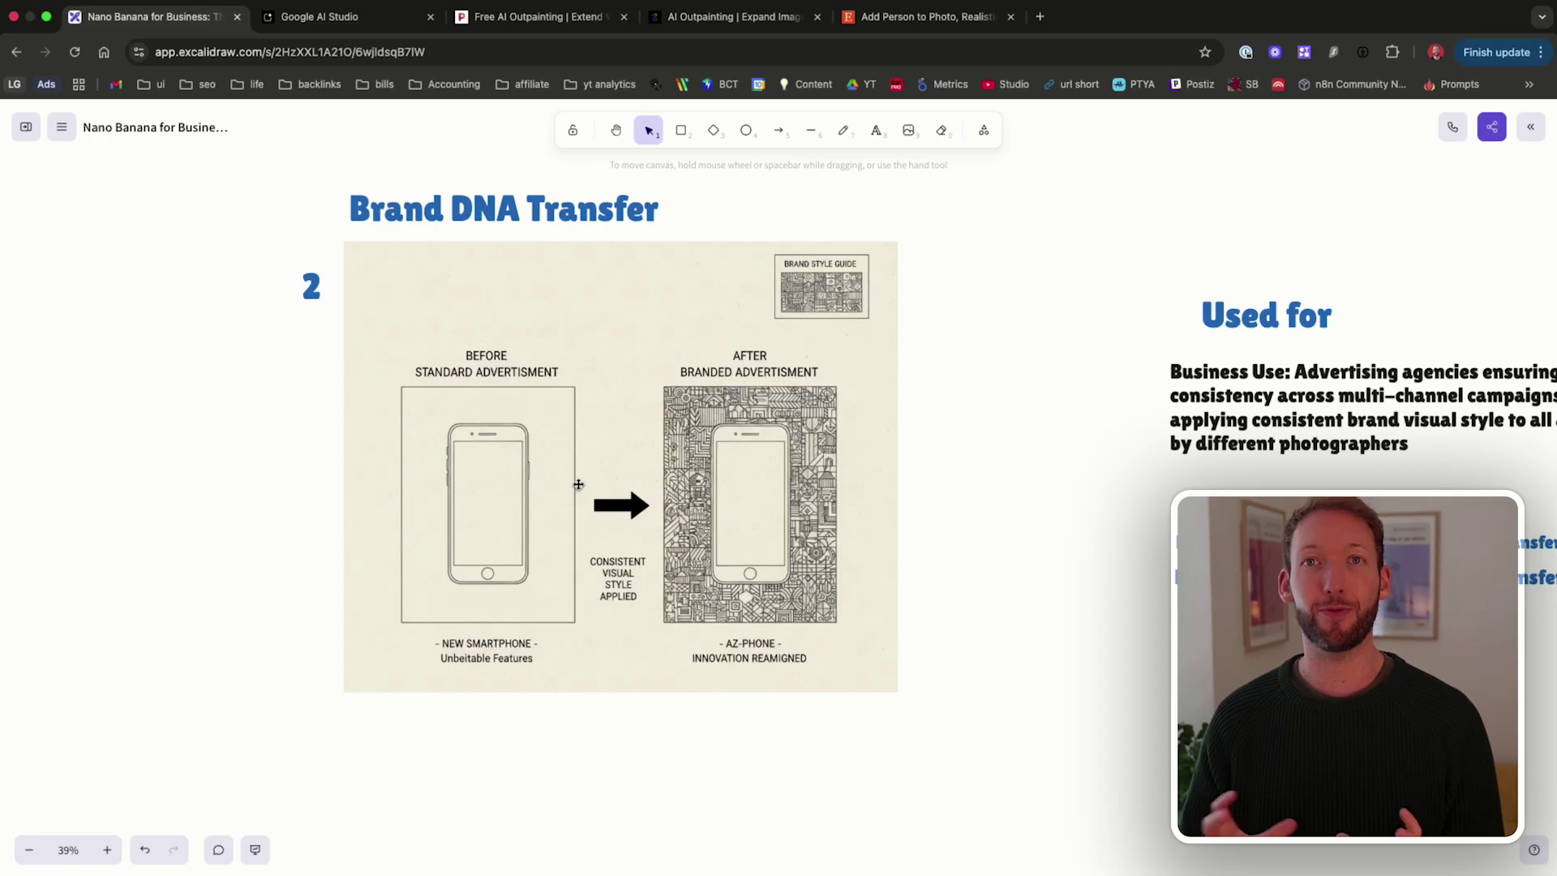
scroll(600, 511, "down", 10)
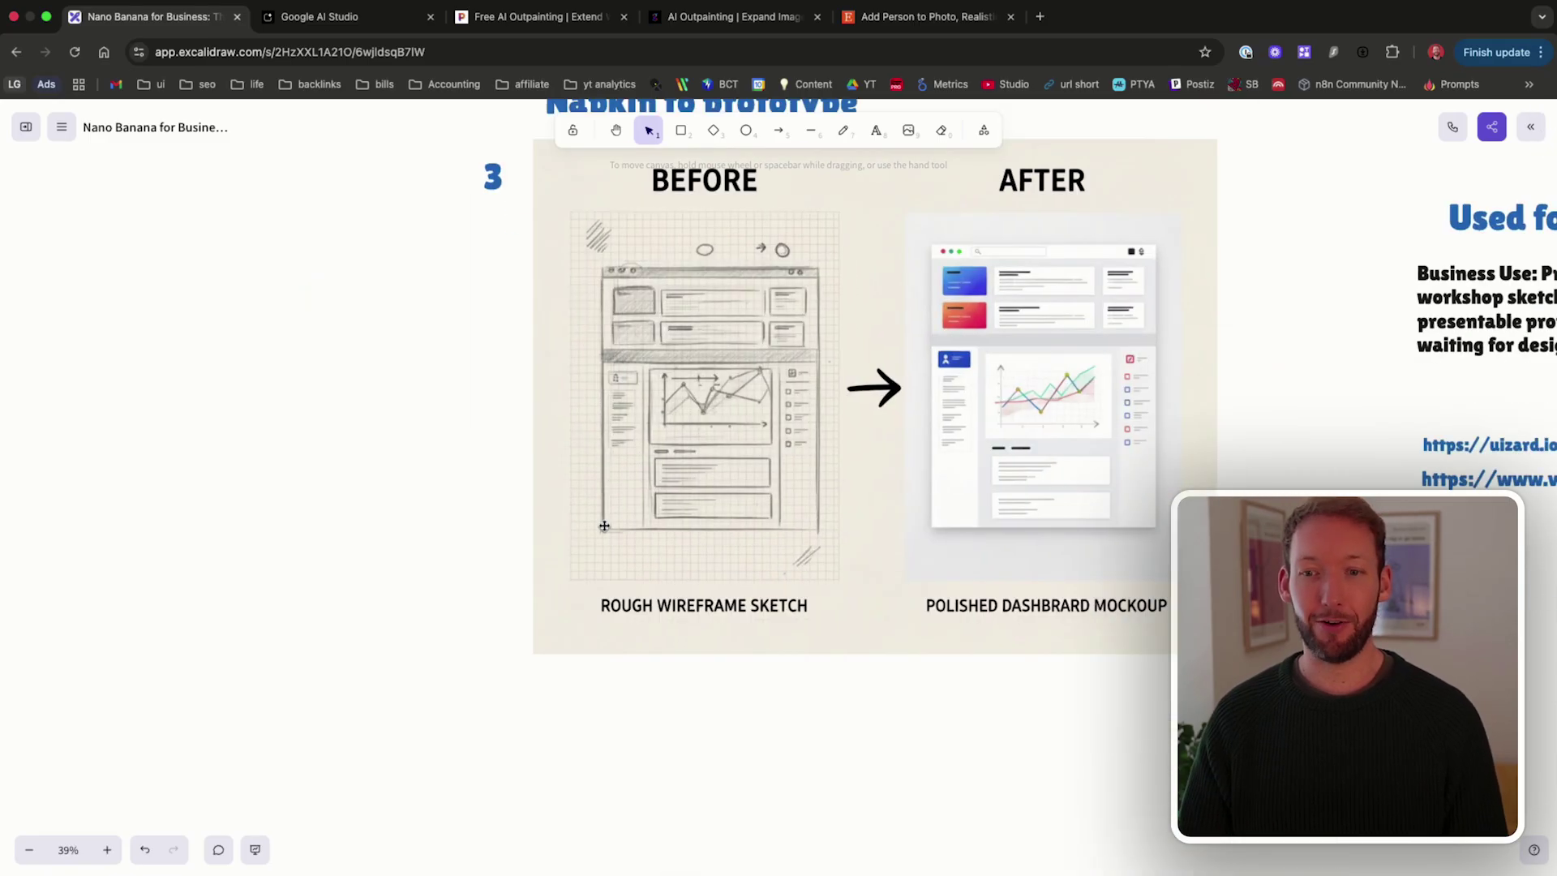
scroll(604, 526, "up", 15)
scroll(604, 525, "down", 5)
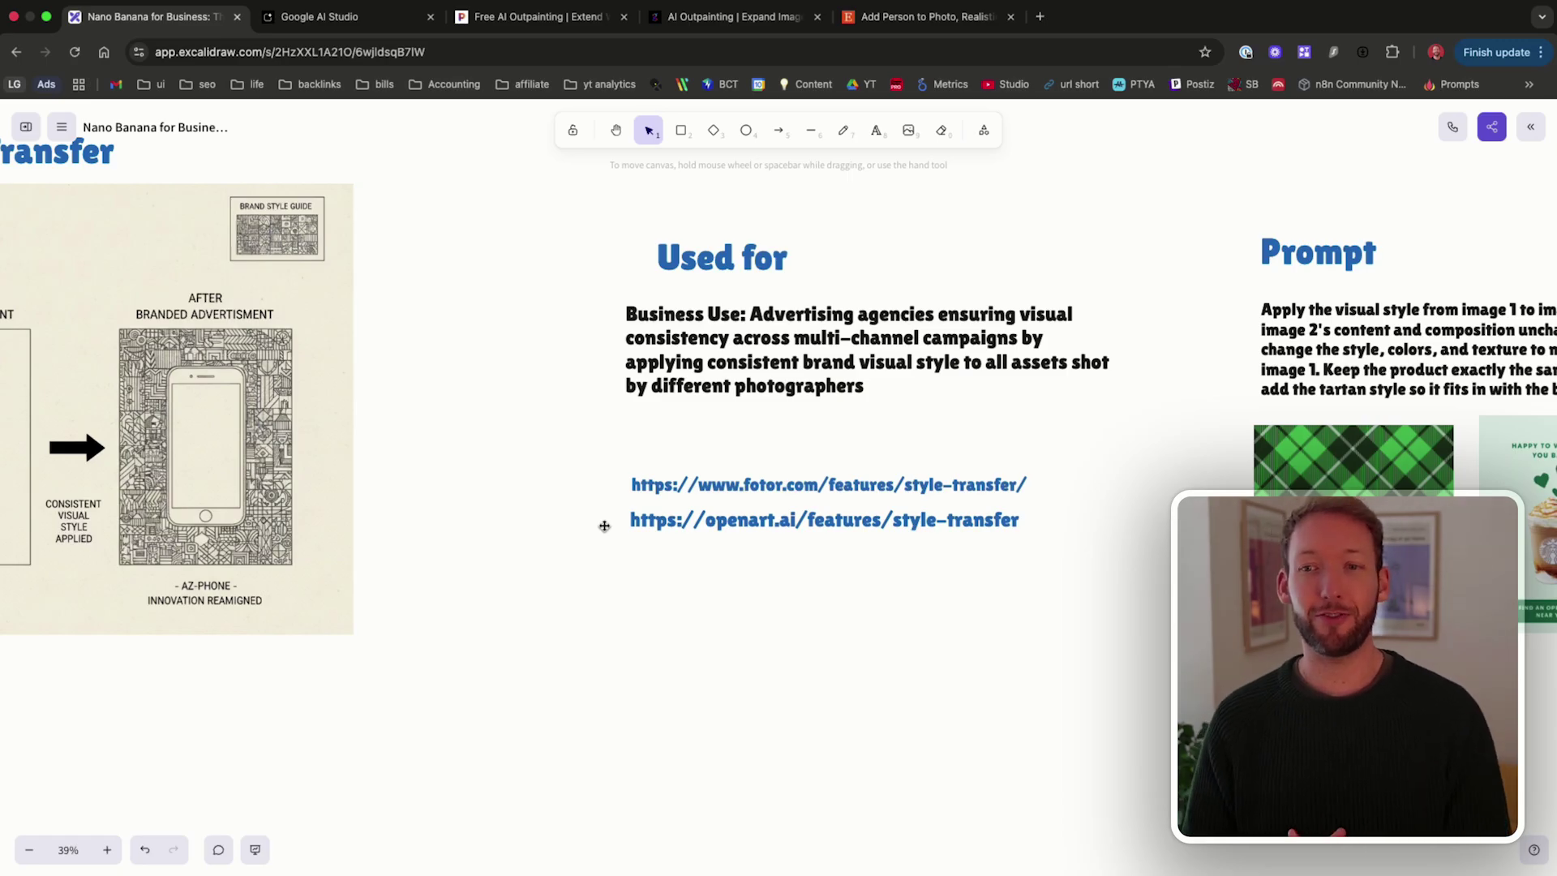
scroll(605, 525, "right", 5)
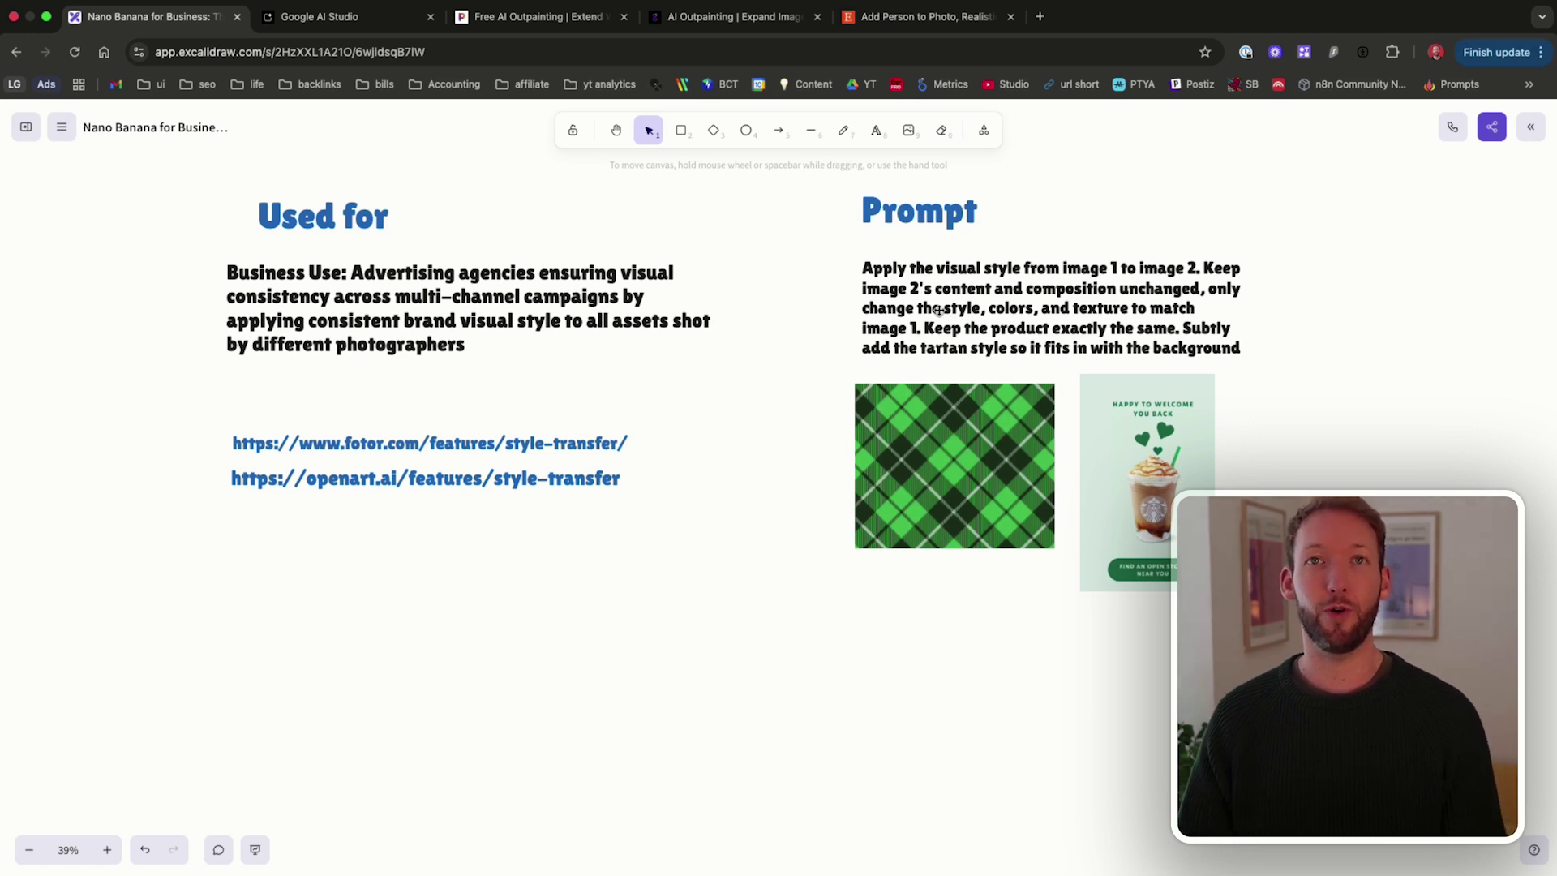
double_click(938, 309)
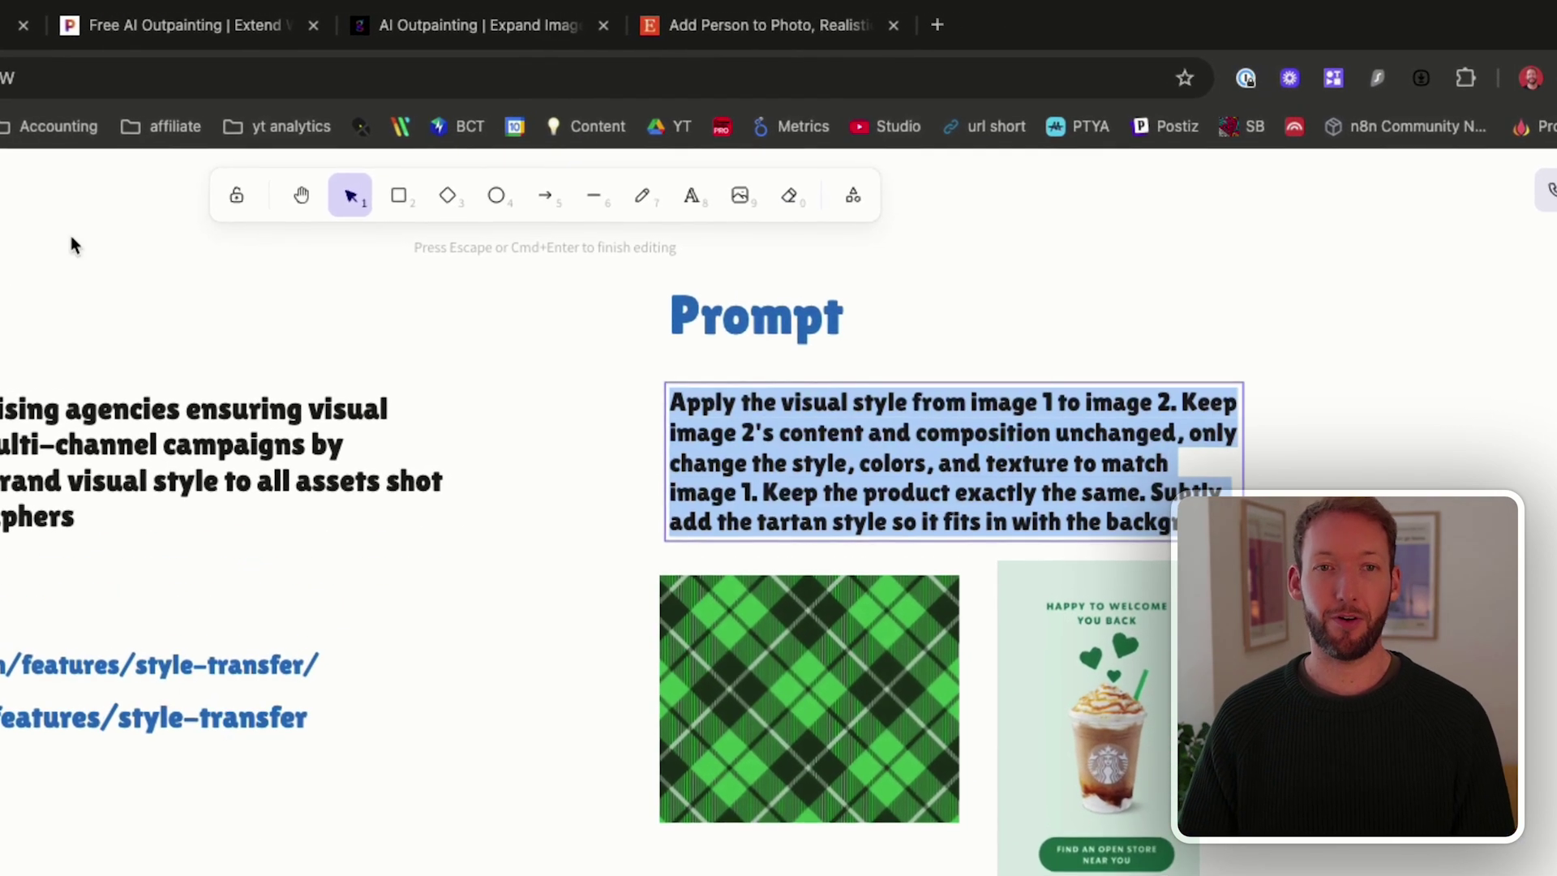
left_click(319, 16)
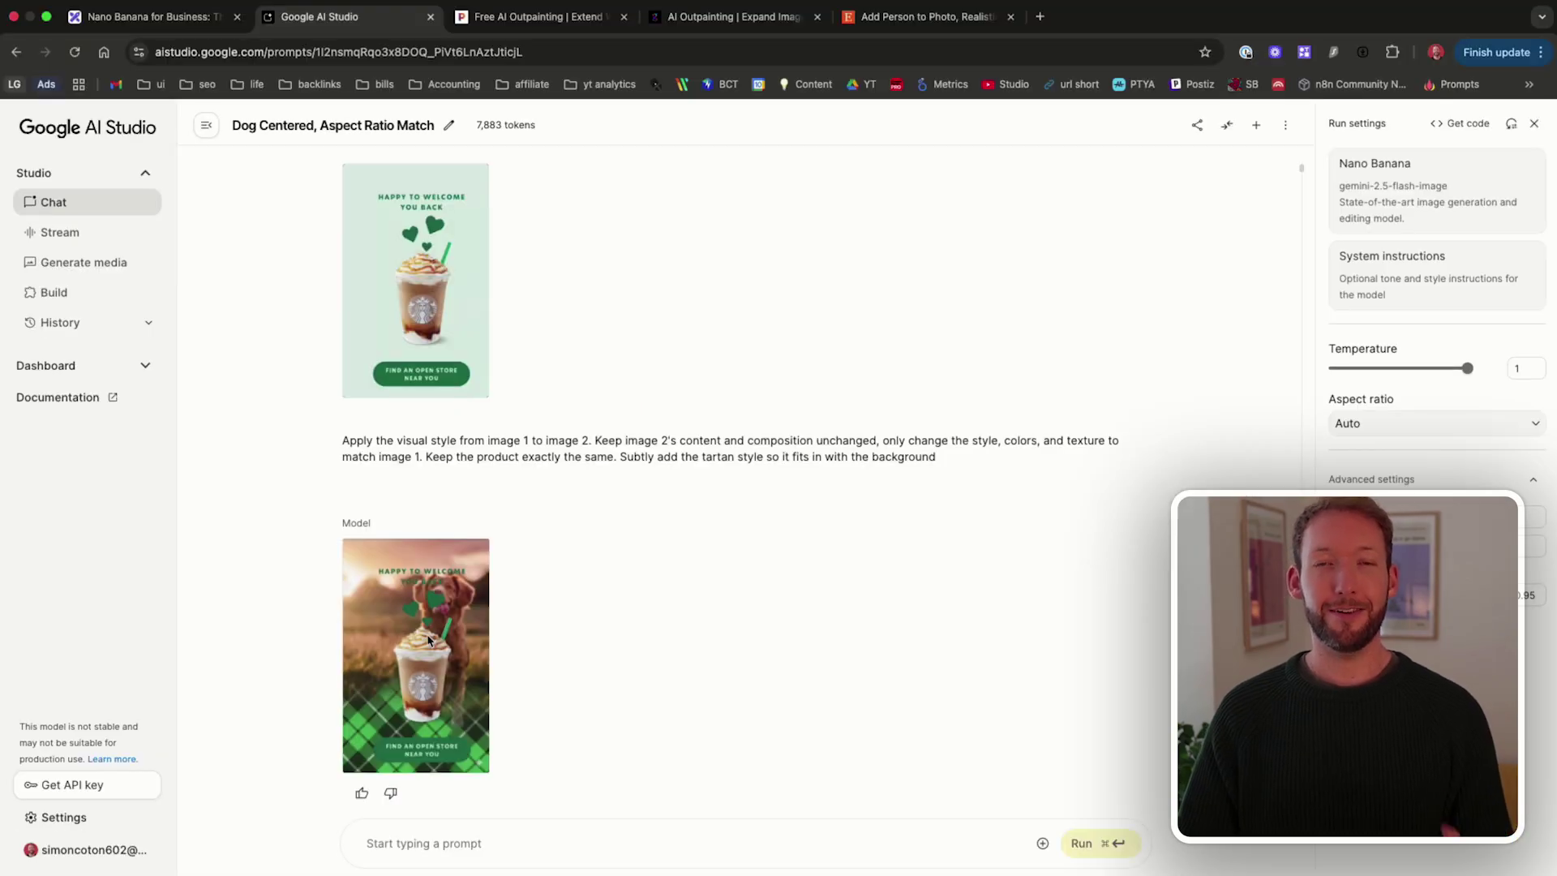
Inspect the generated coffee ad with the dog background and the plain tartan version at full size.
left_click(463, 602)
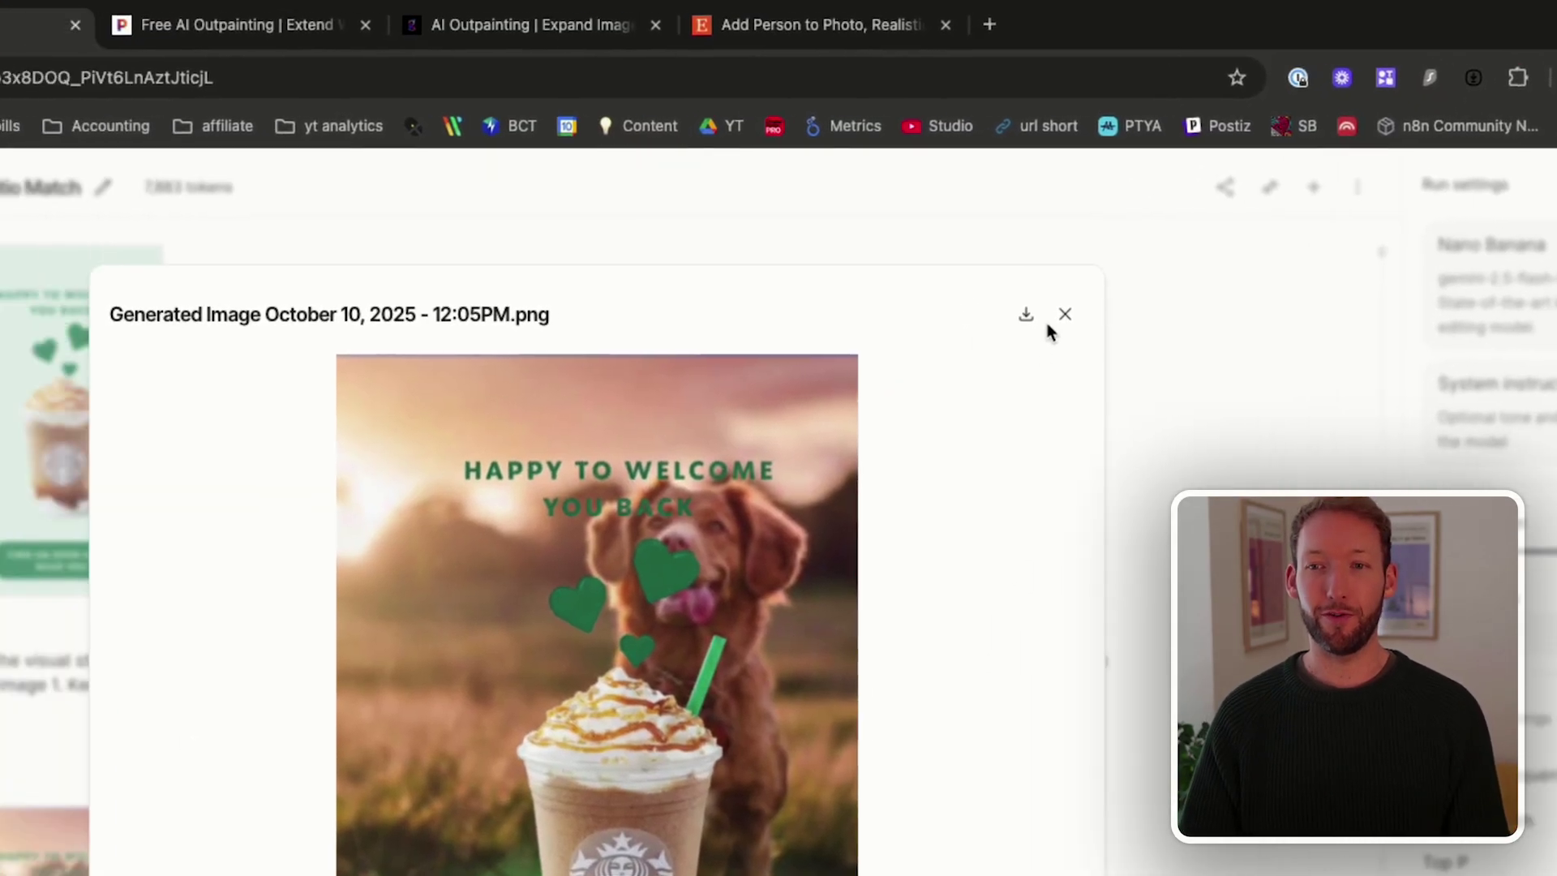
left_click(1063, 318)
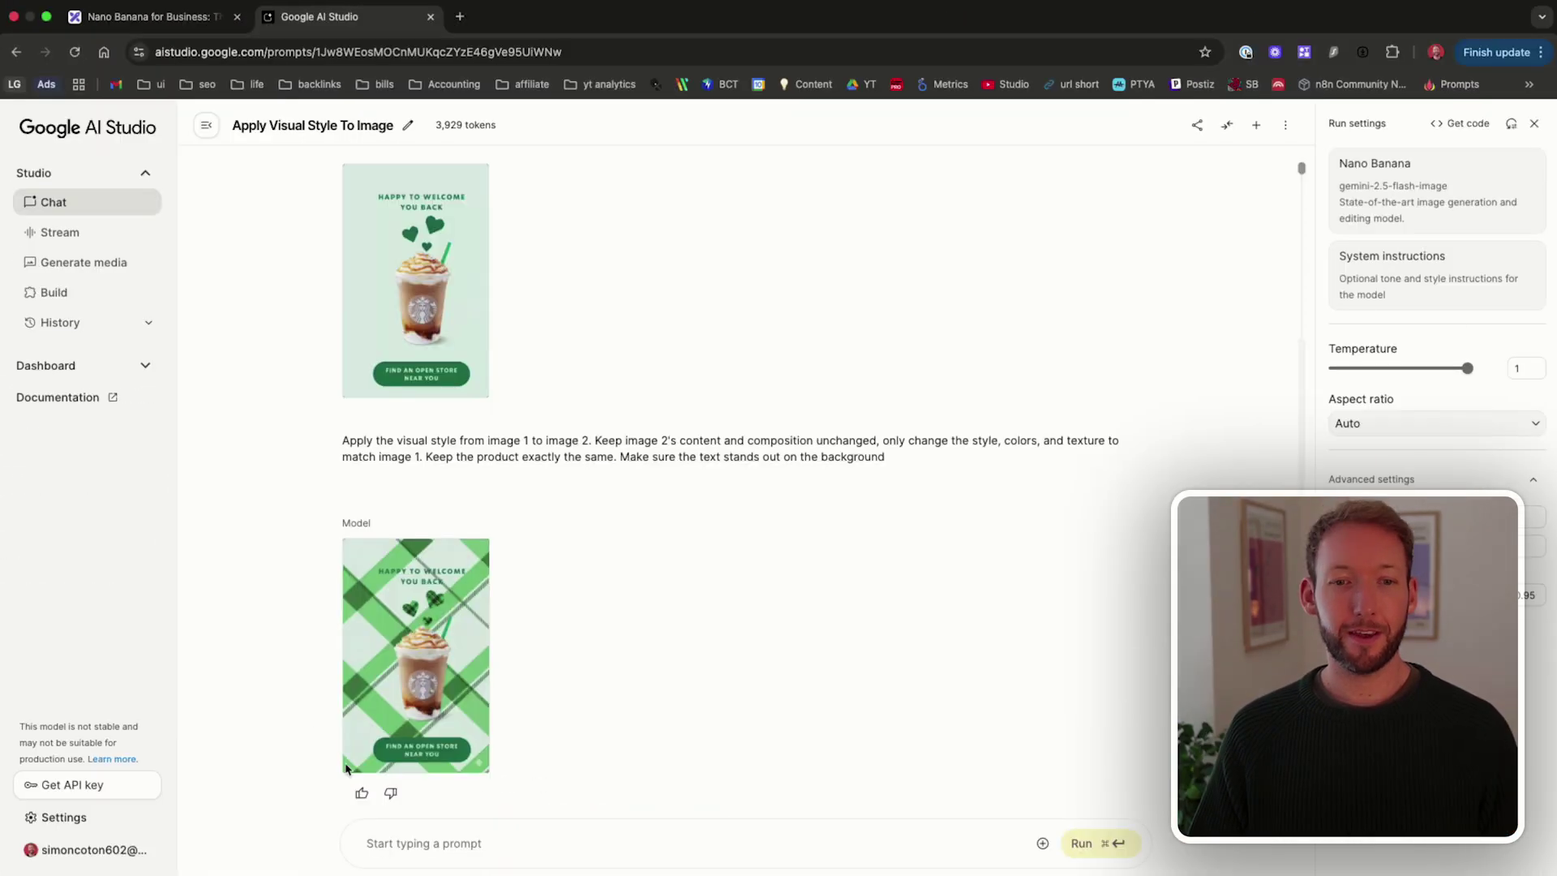
scroll(406, 665, "up", 3)
scroll(445, 679, "down", 3)
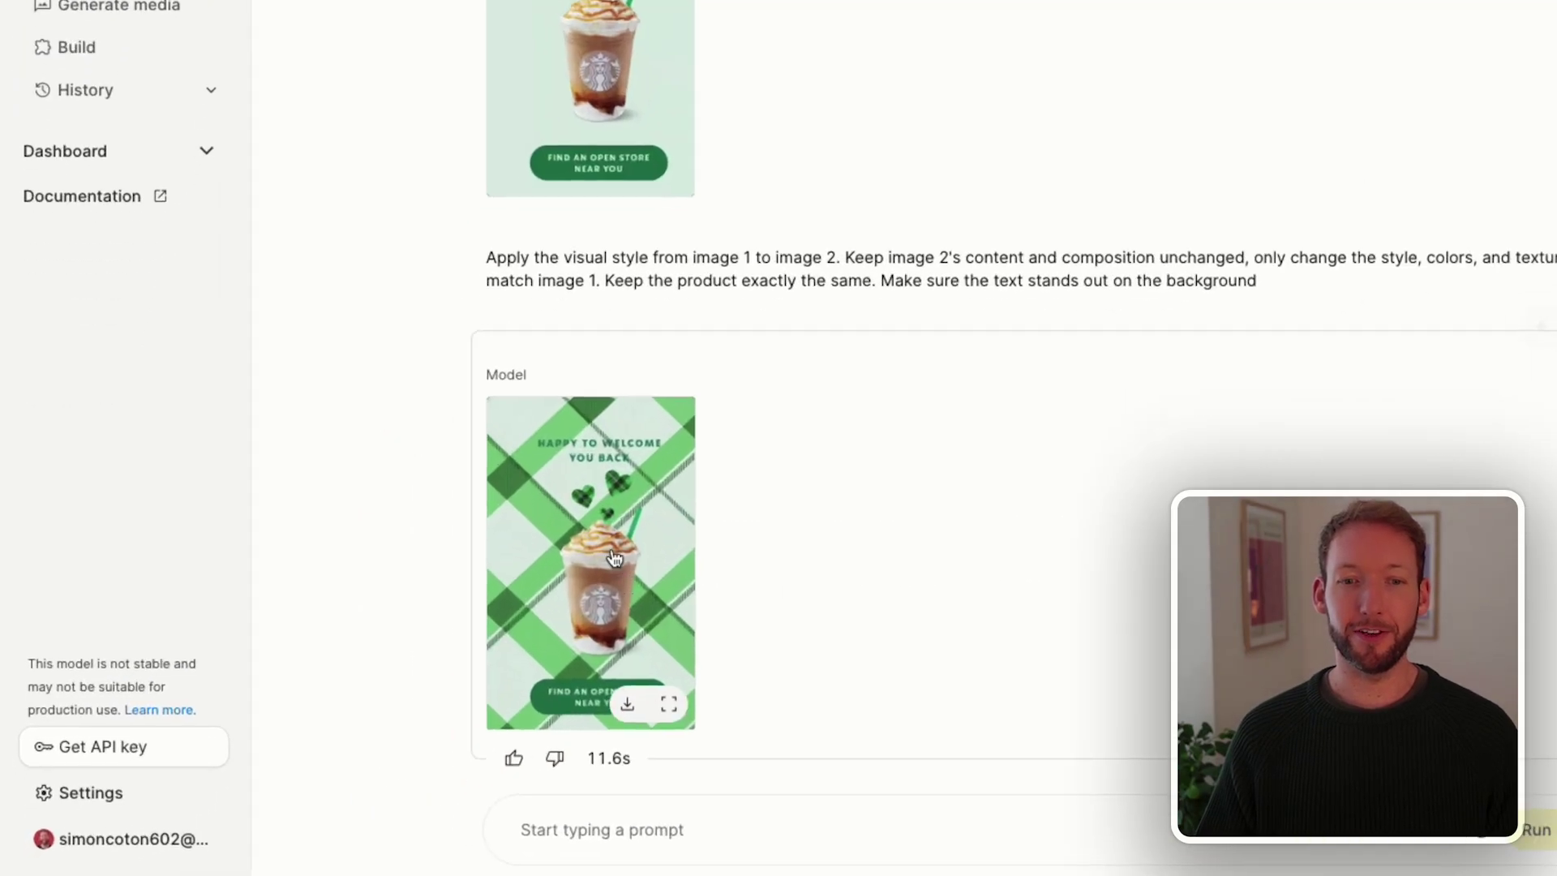
left_click(446, 680)
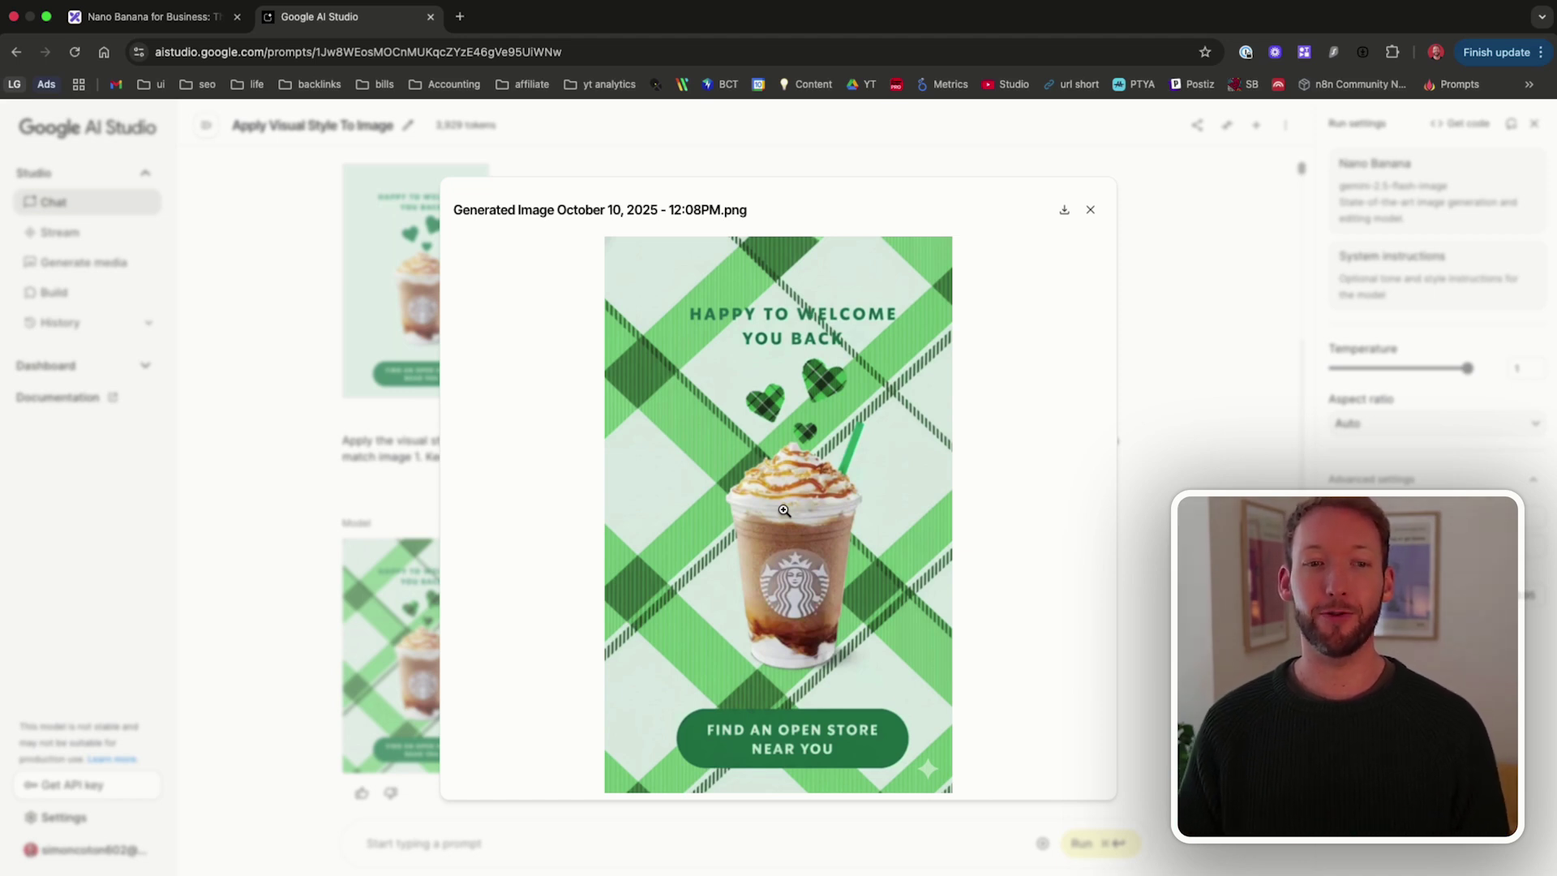
Copy the fotor.com/features/style-transfer link from the Excalidraw board and open it in another tab.
key("ctrl+shift+Tab")
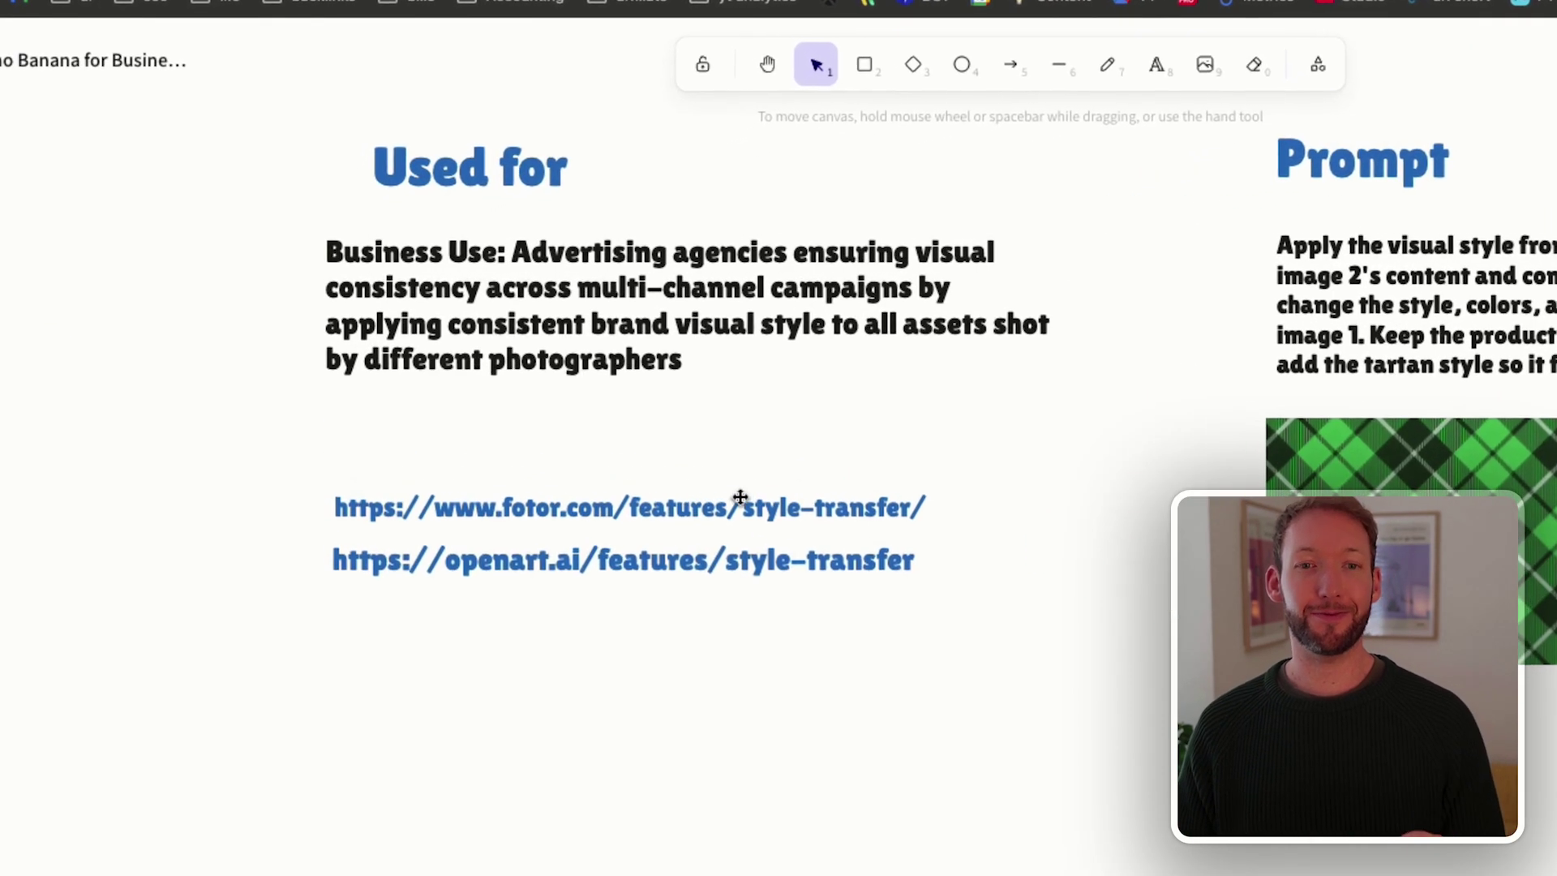
left_click(534, 430)
double_click(534, 431)
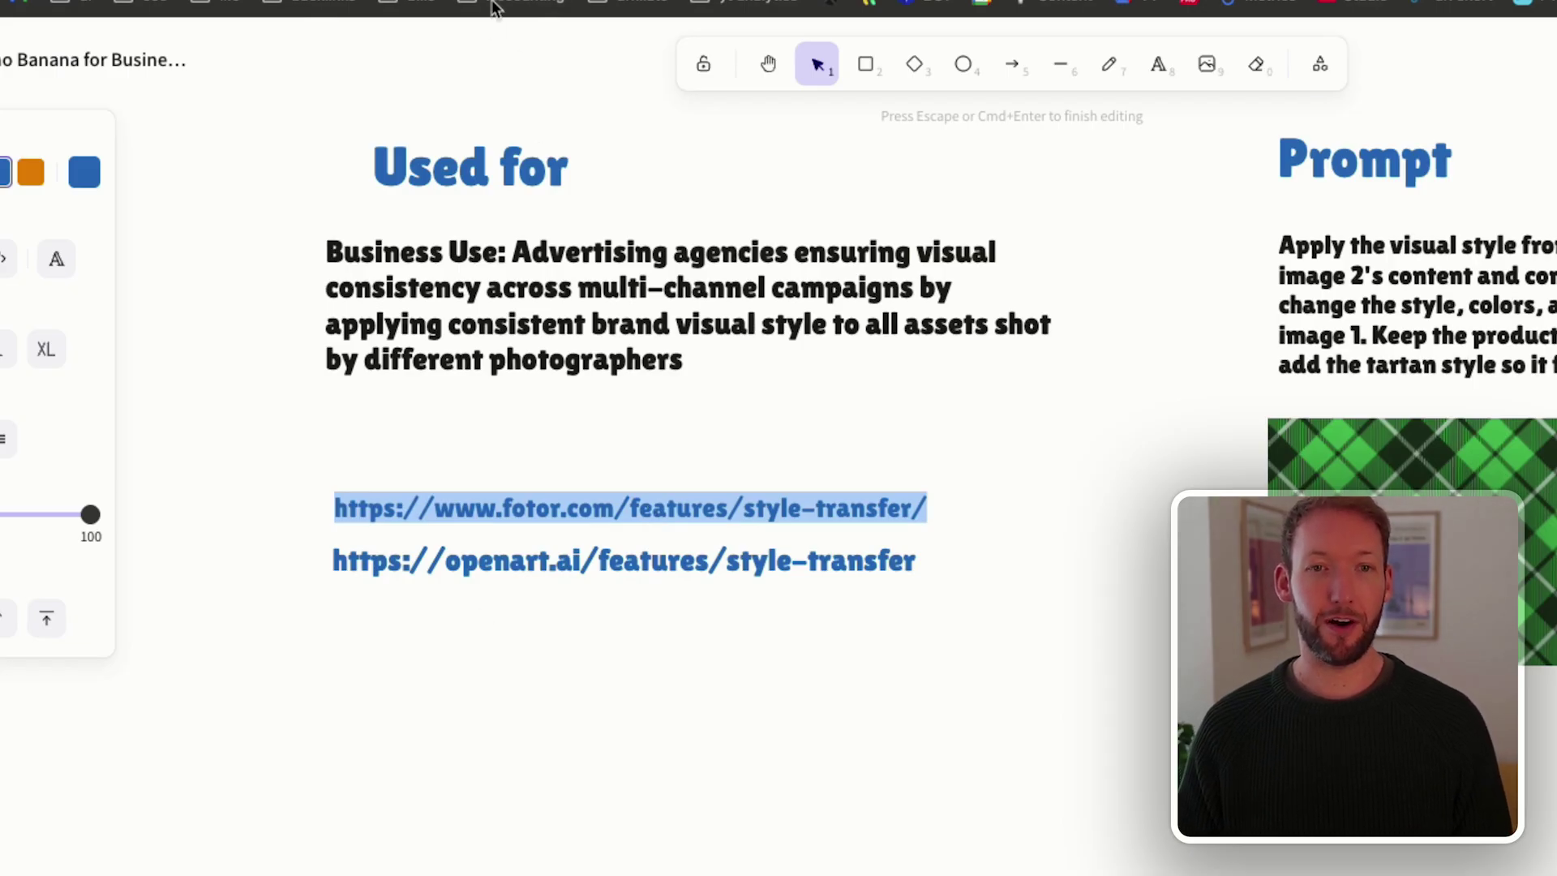
key("ctrl+Tab")
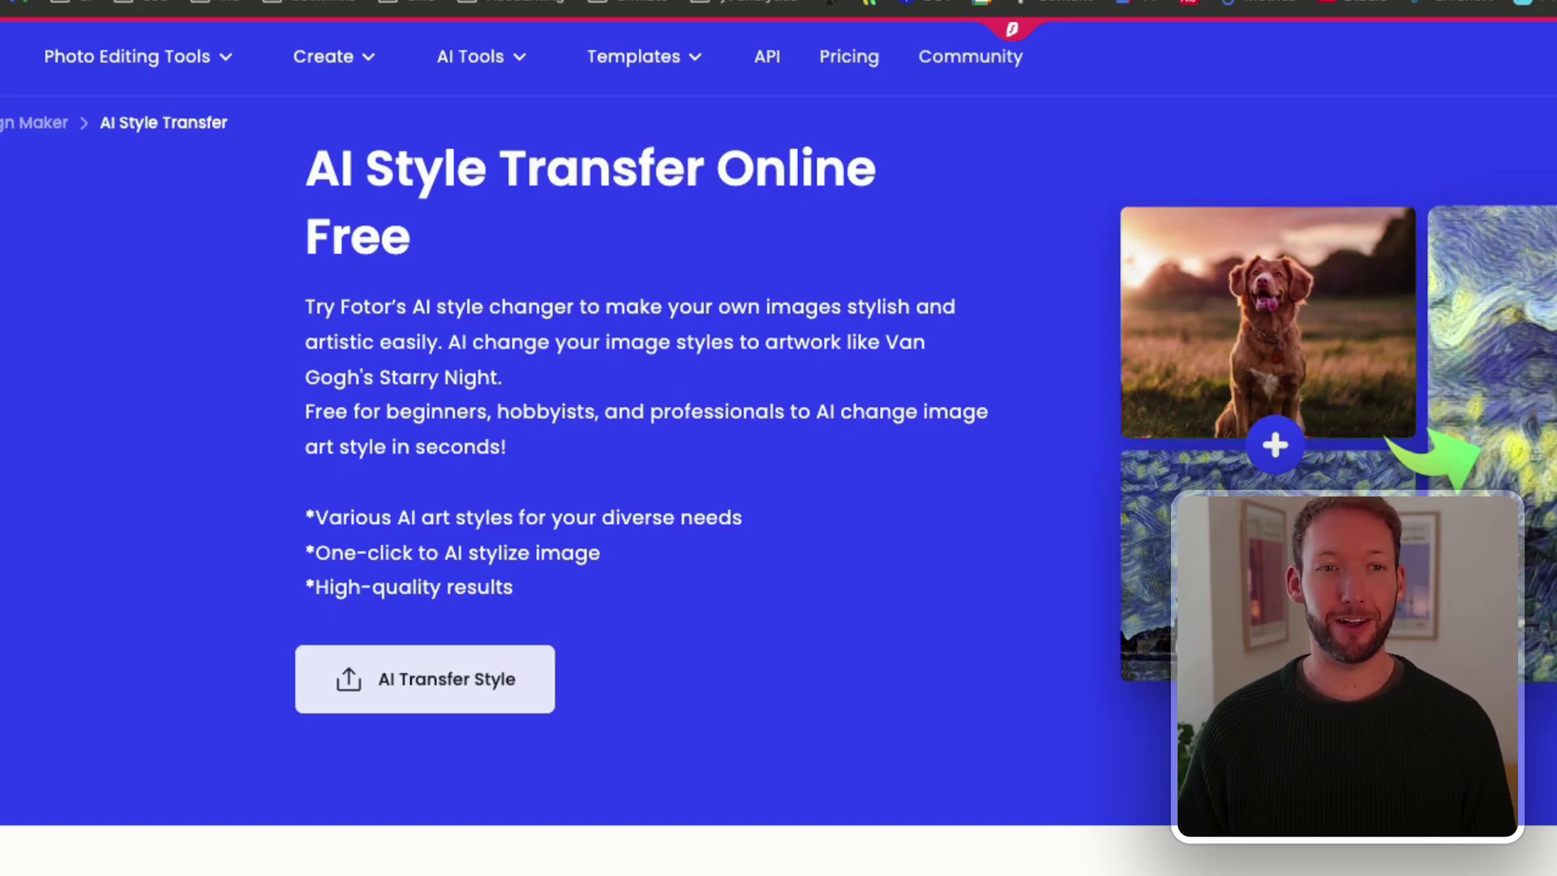
key("ctrl+shift+Tab")
key("ctrl+t")
type("https://openart.ai/features/style-transfer")
key("Return")
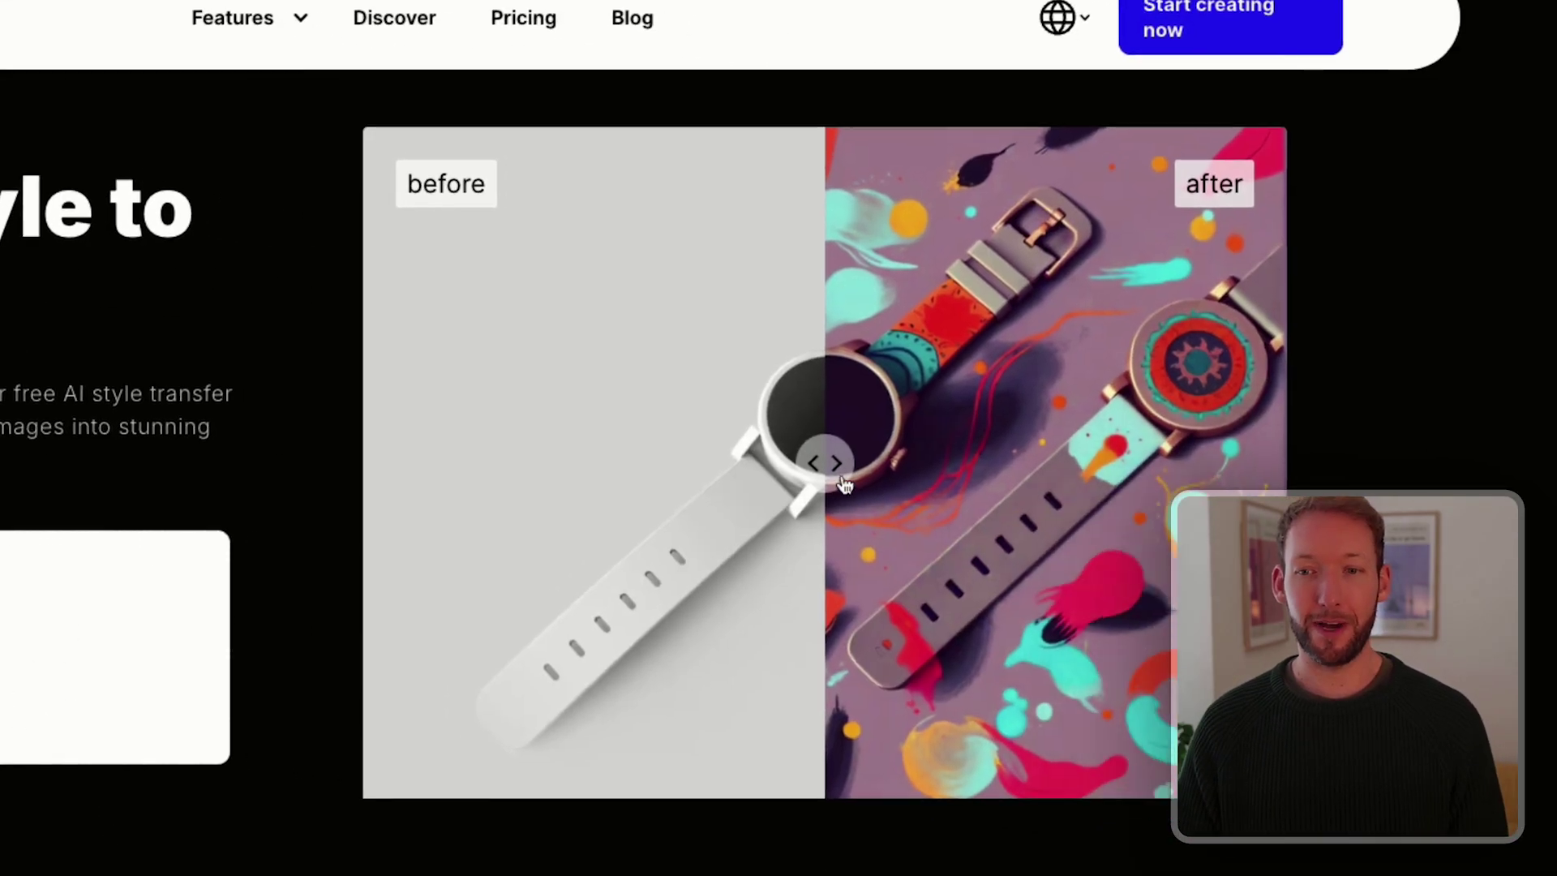
left_click_drag(1371, 530, 1068, 562)
left_click_drag(452, 474, 1315, 431)
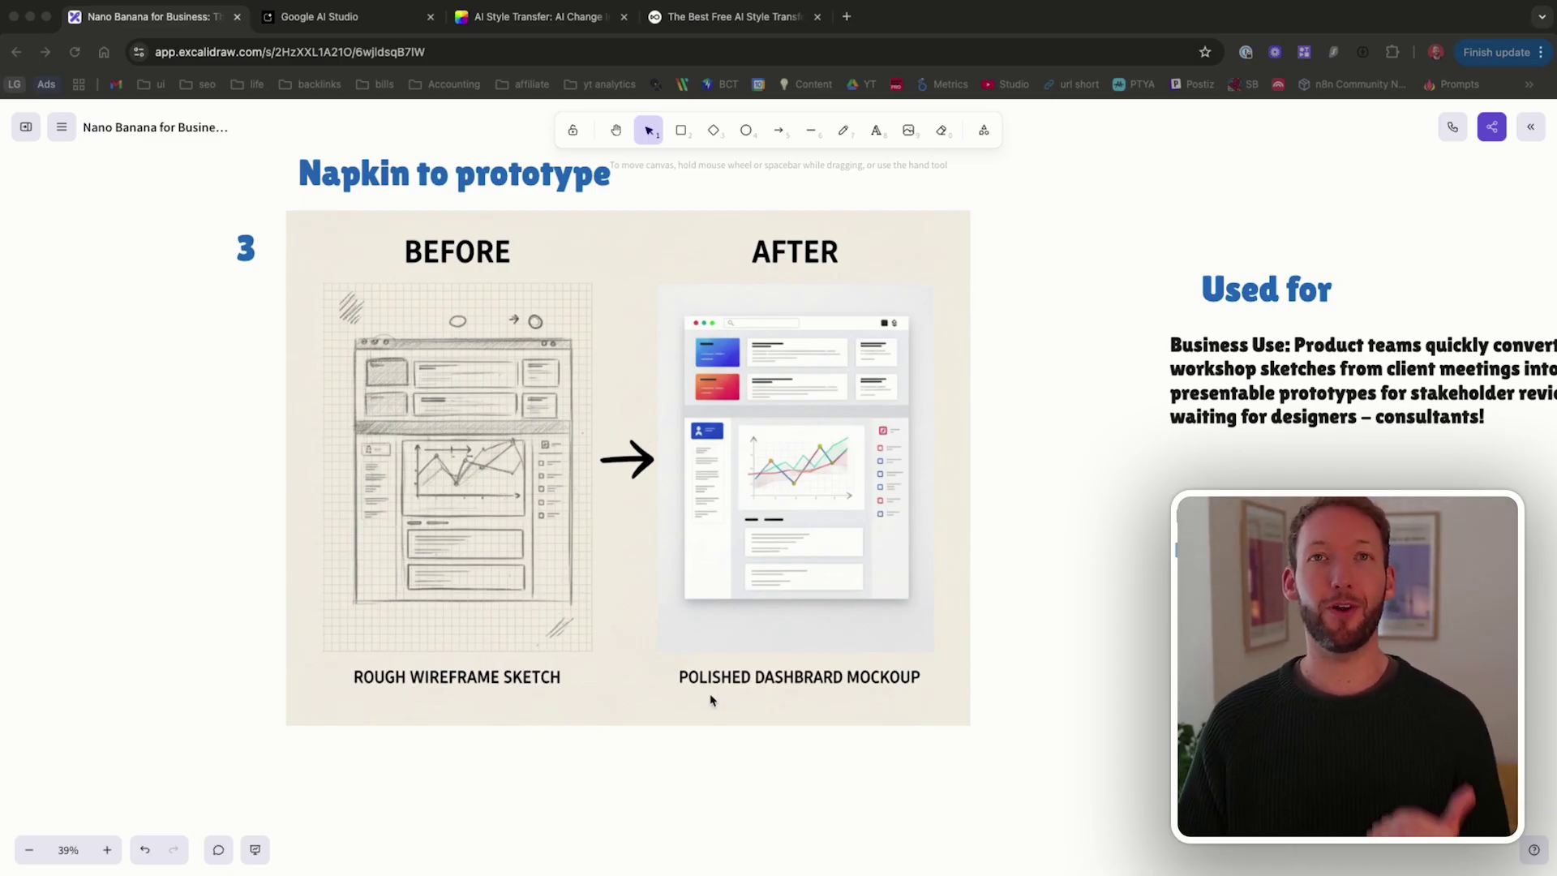
Go through the Excalidraw board's Napkin to prototype section and copy its sketch-to-interface prompt.
scroll(1104, 439, "right", 7)
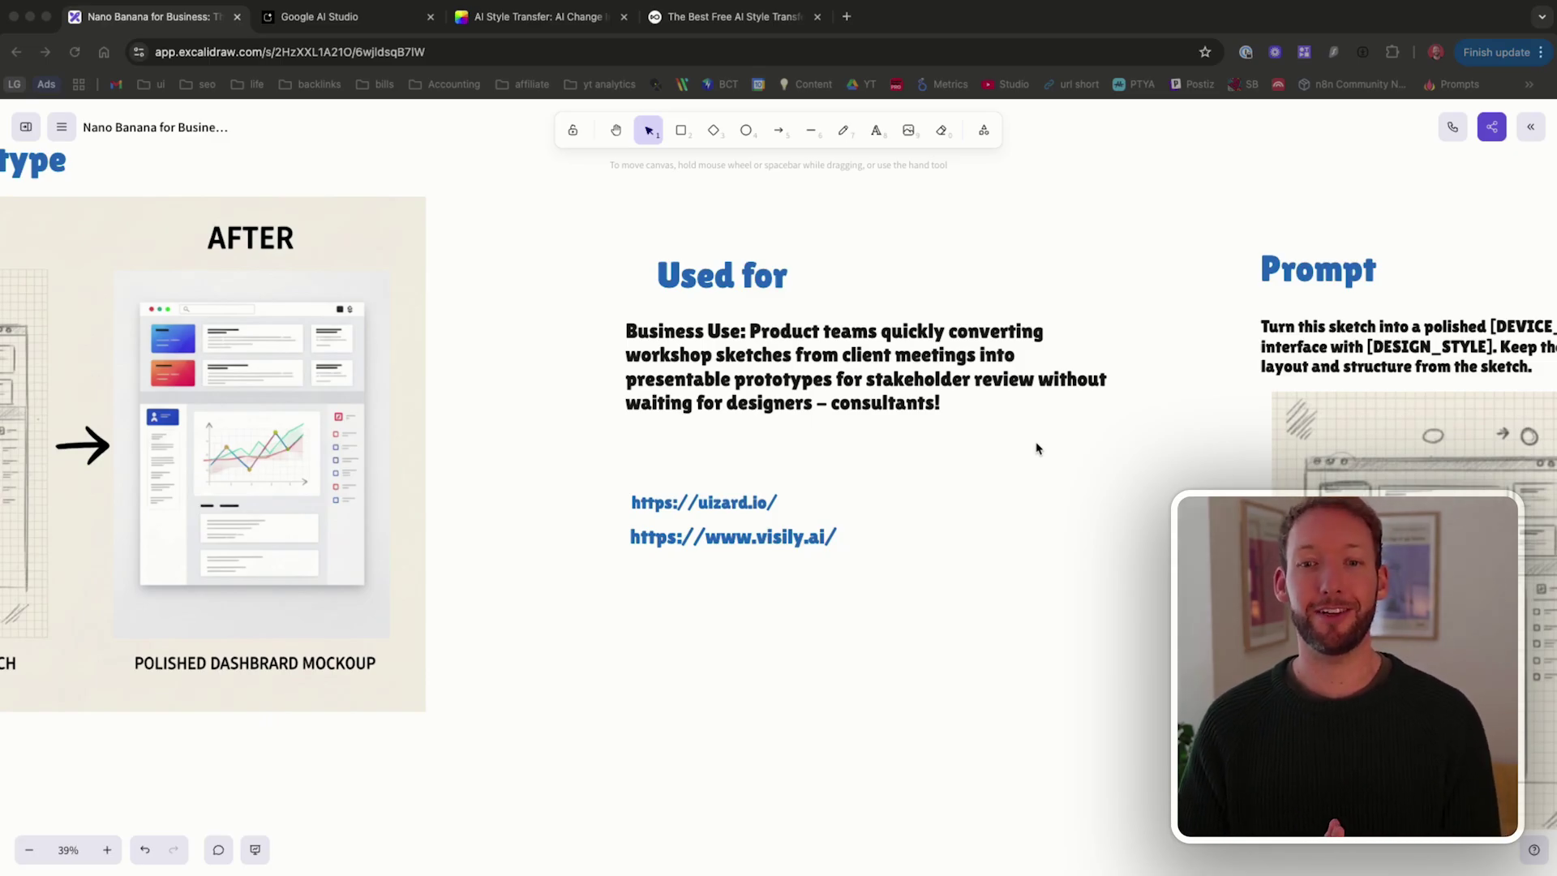
scroll(1036, 449, "right", 5)
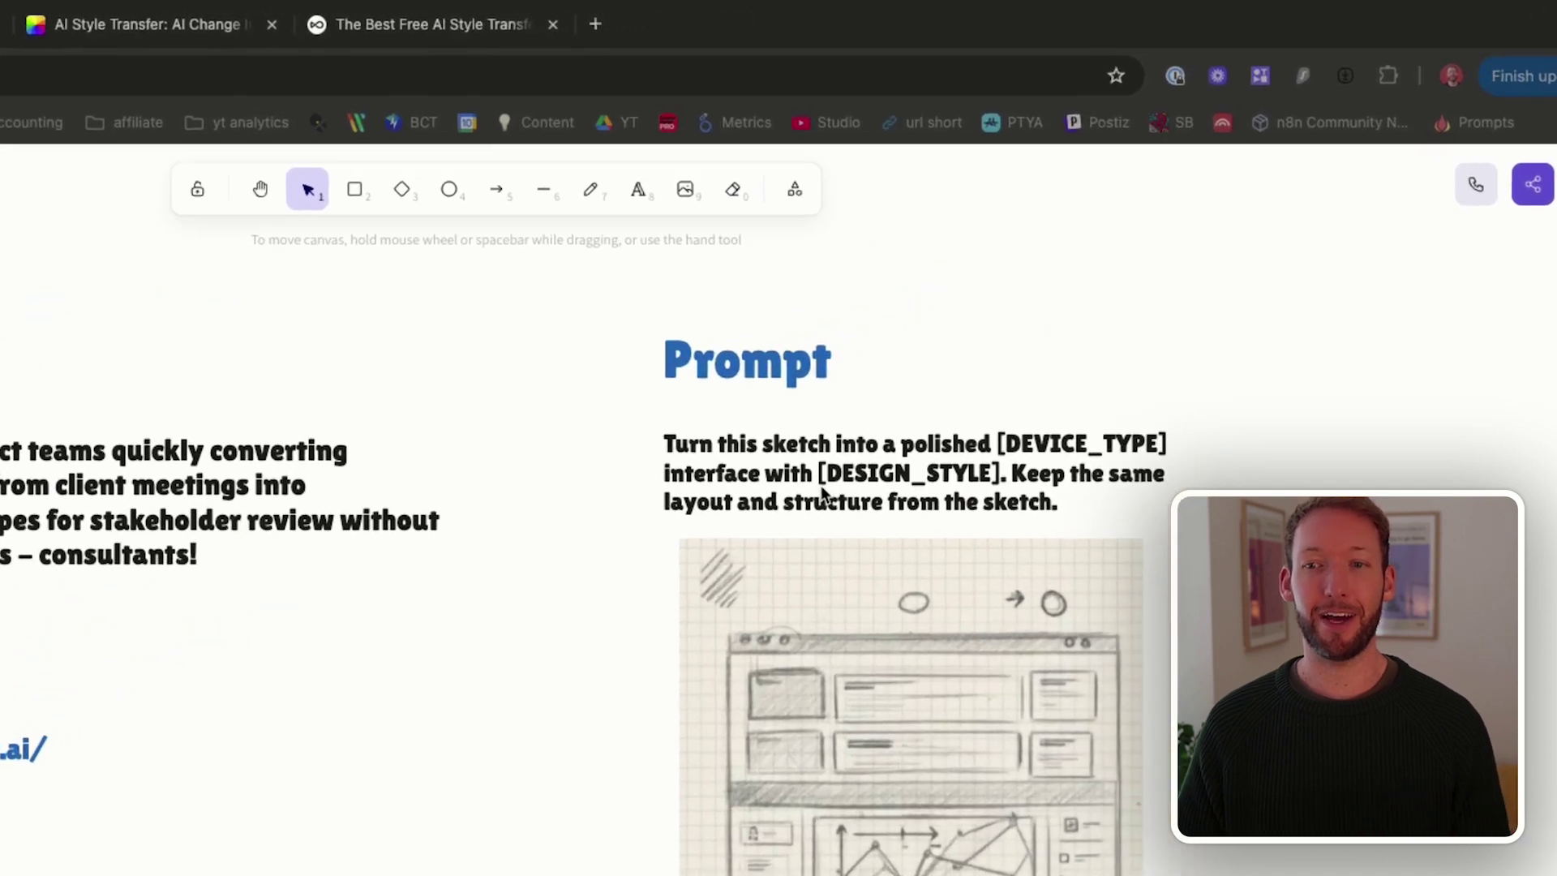
double_click(1002, 337)
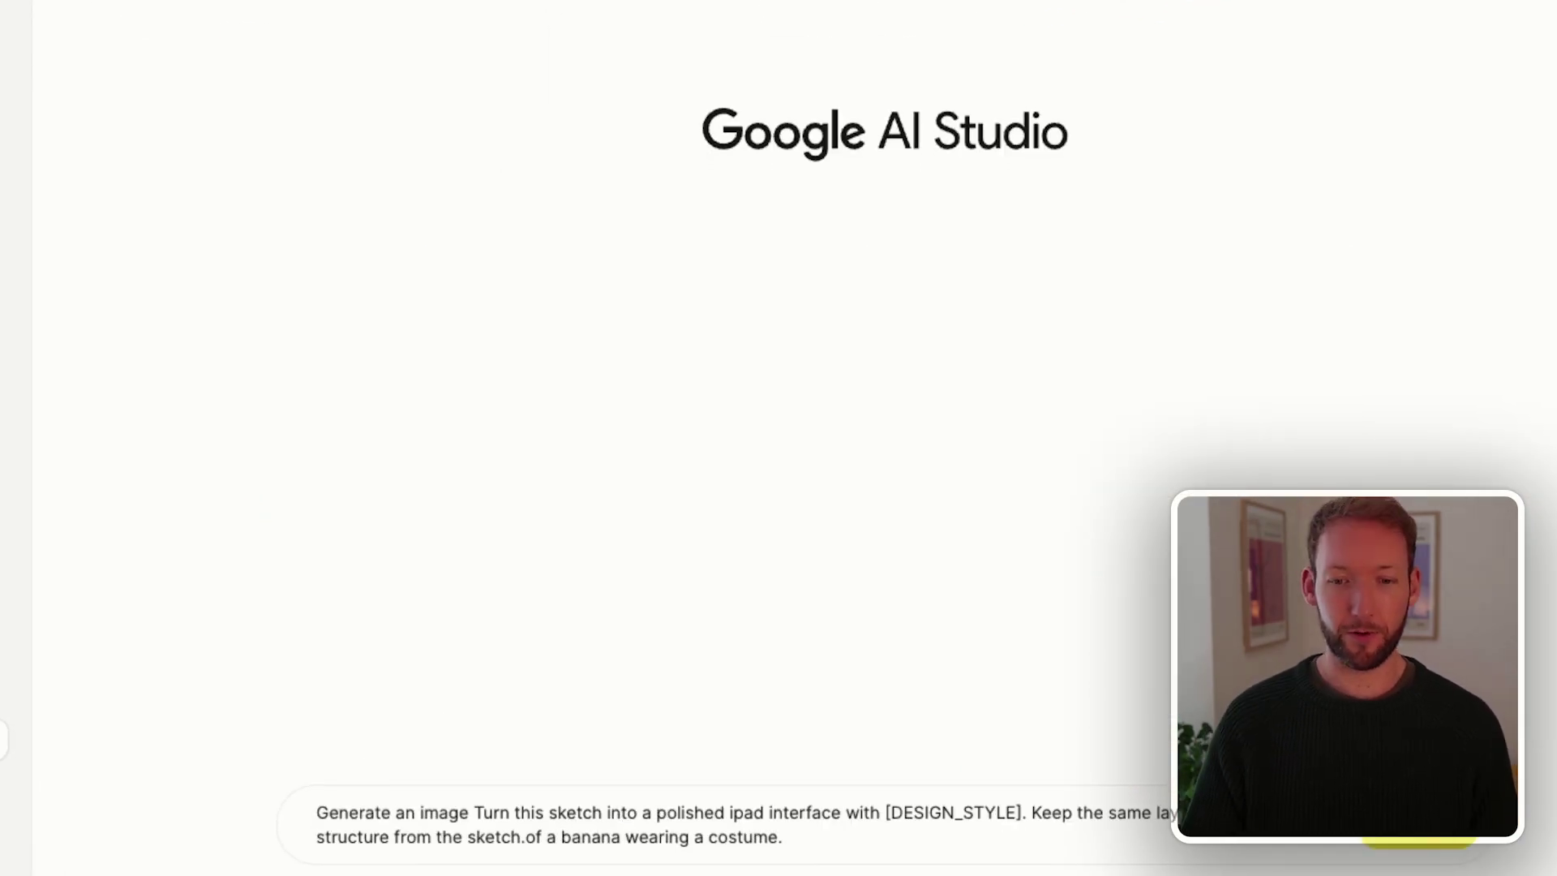
Replace [DESIGN_STYLE] with "colorful design" in the iPad interface prompt, attach the wireframe sketch and run it.
left_click_drag(1033, 820, 886, 813)
type("colorful design")
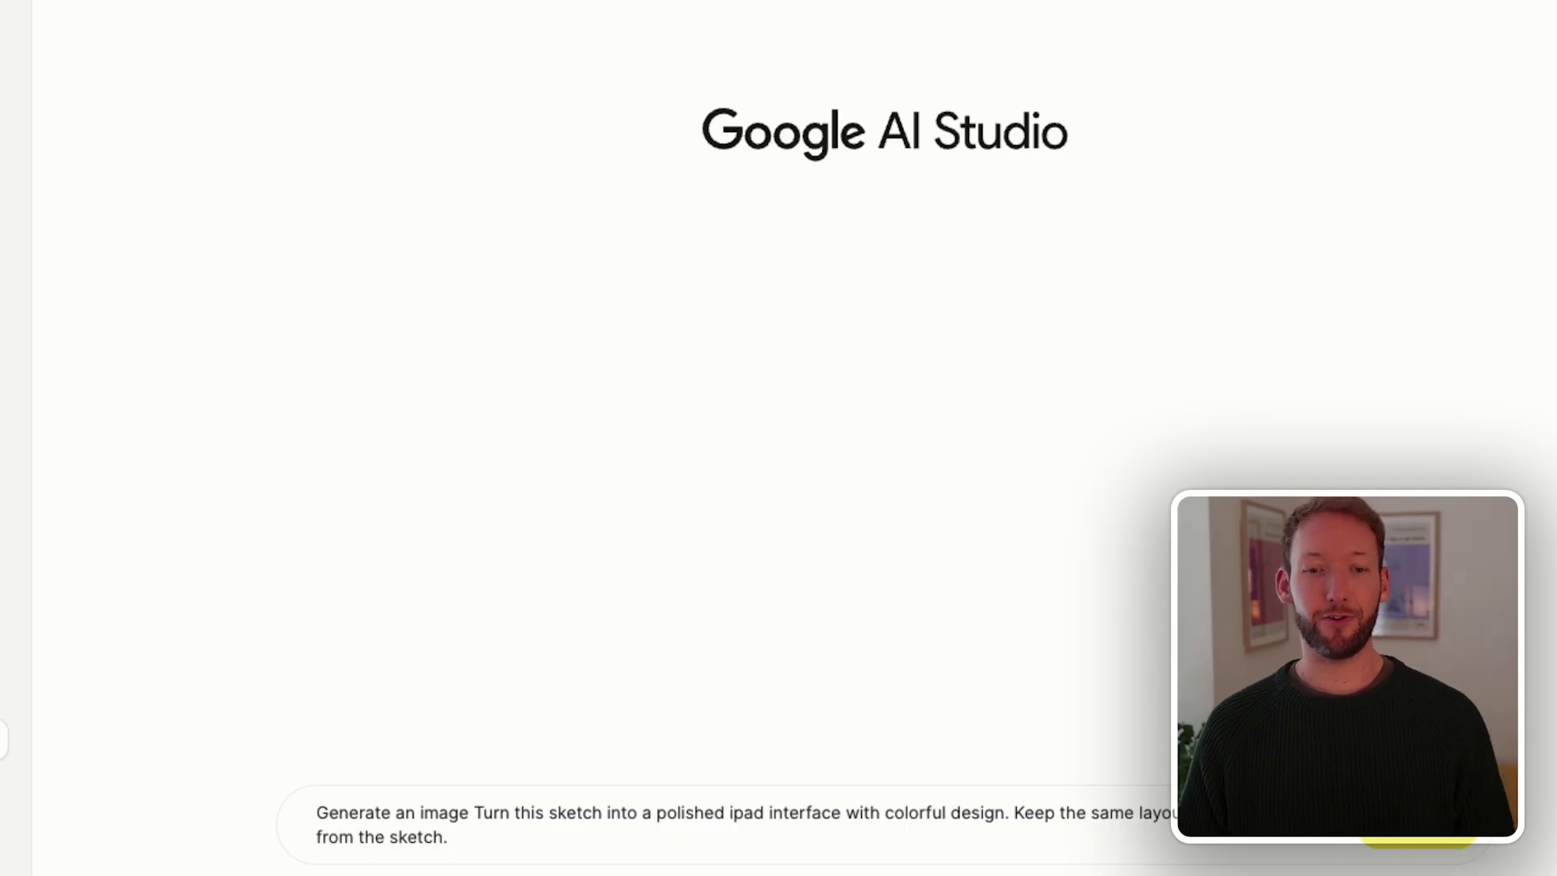
key("ctrl+v")
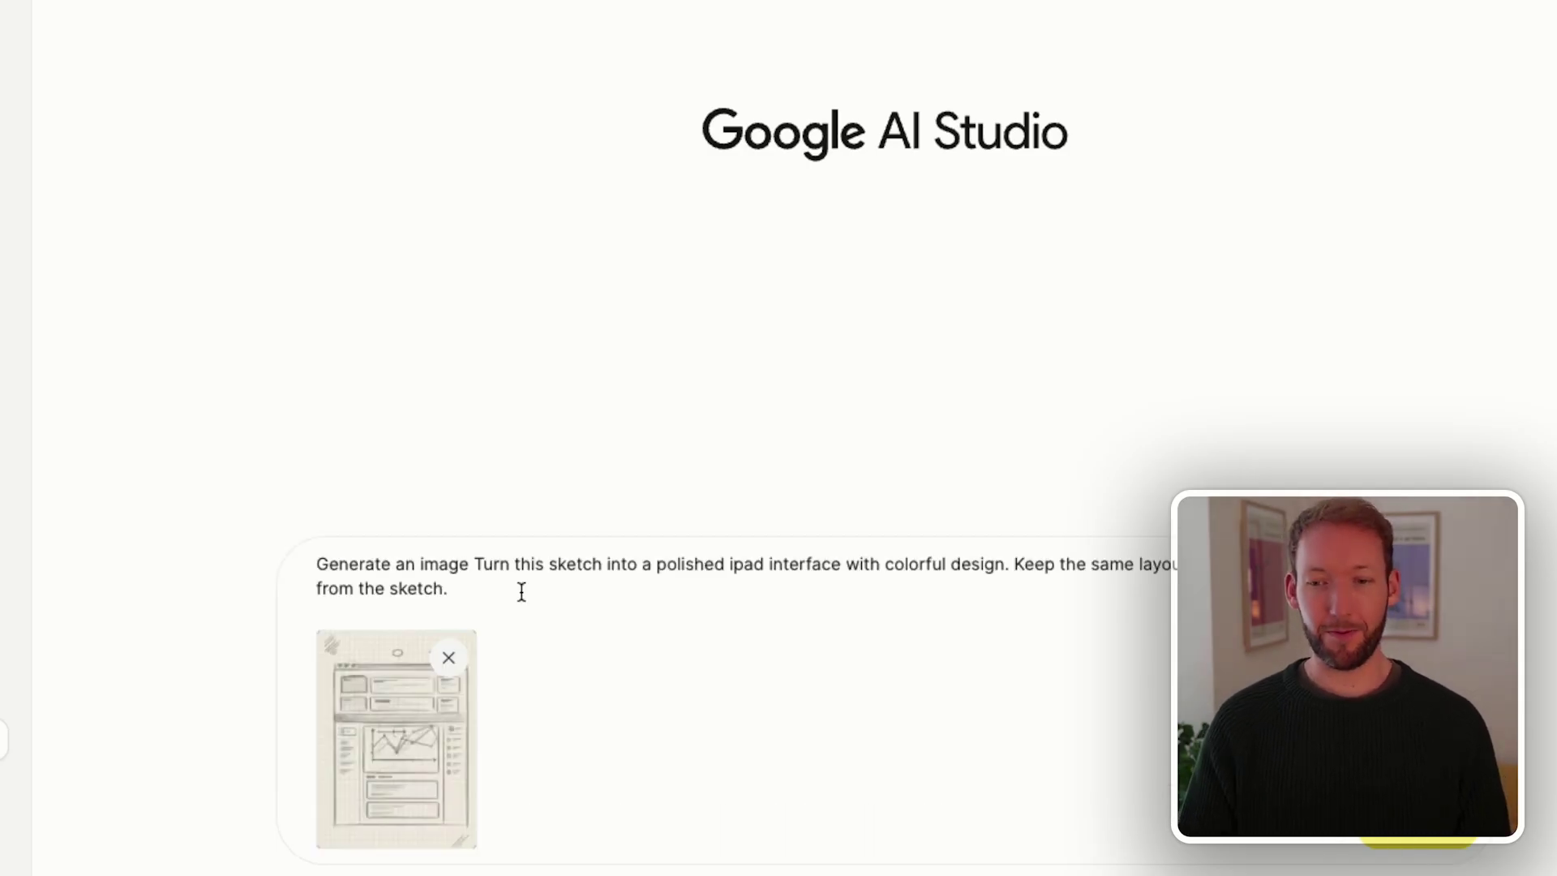
key("ctrl+Return")
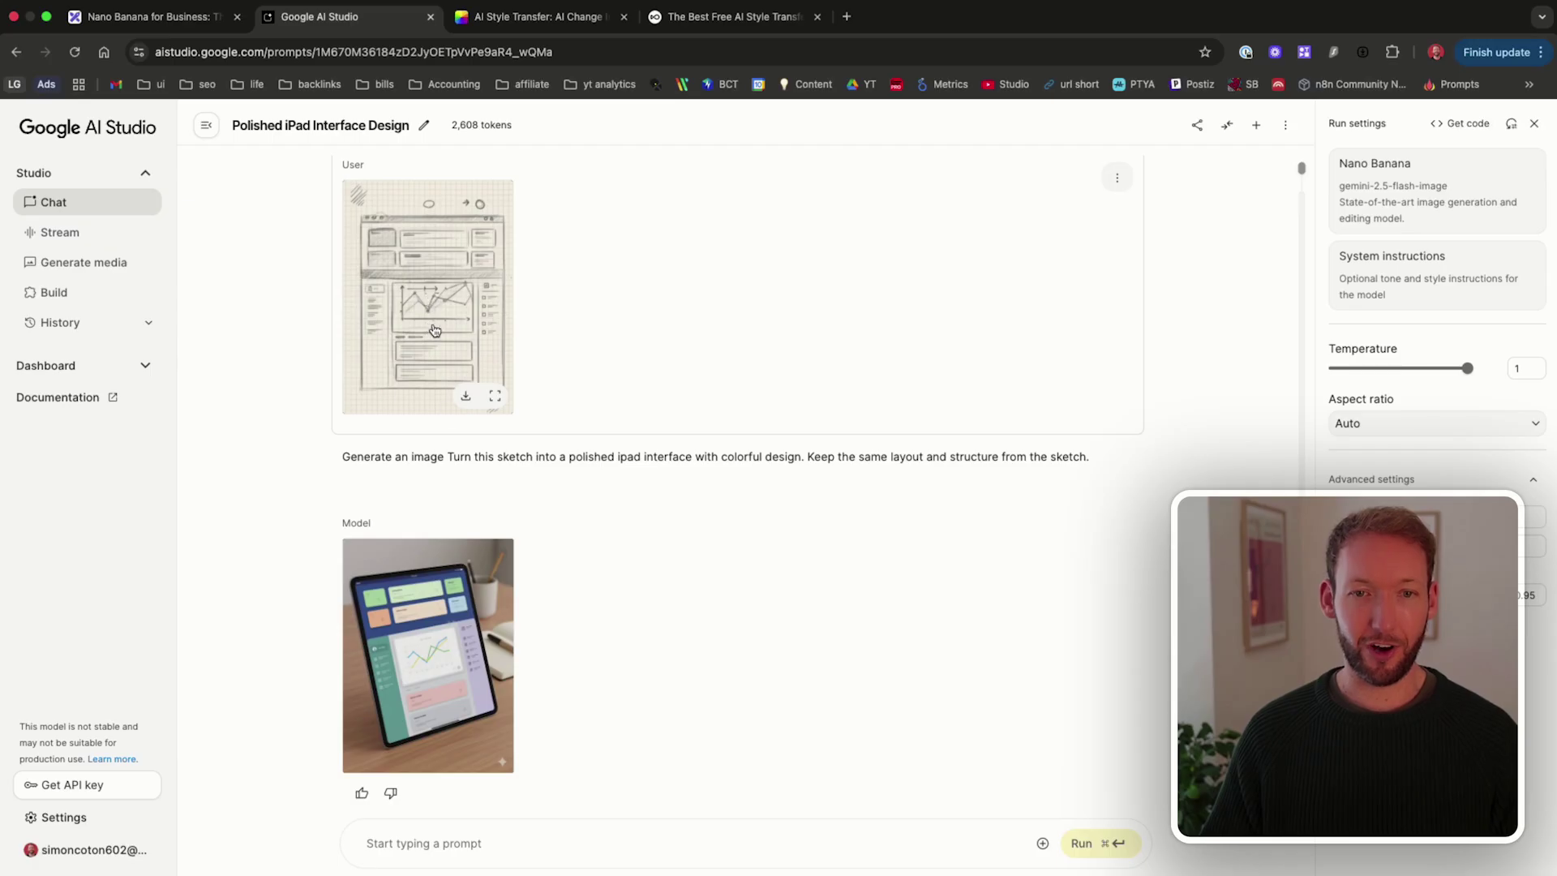
Inspect the generated iPad interface mockup at enlarged size.
left_click(428, 645)
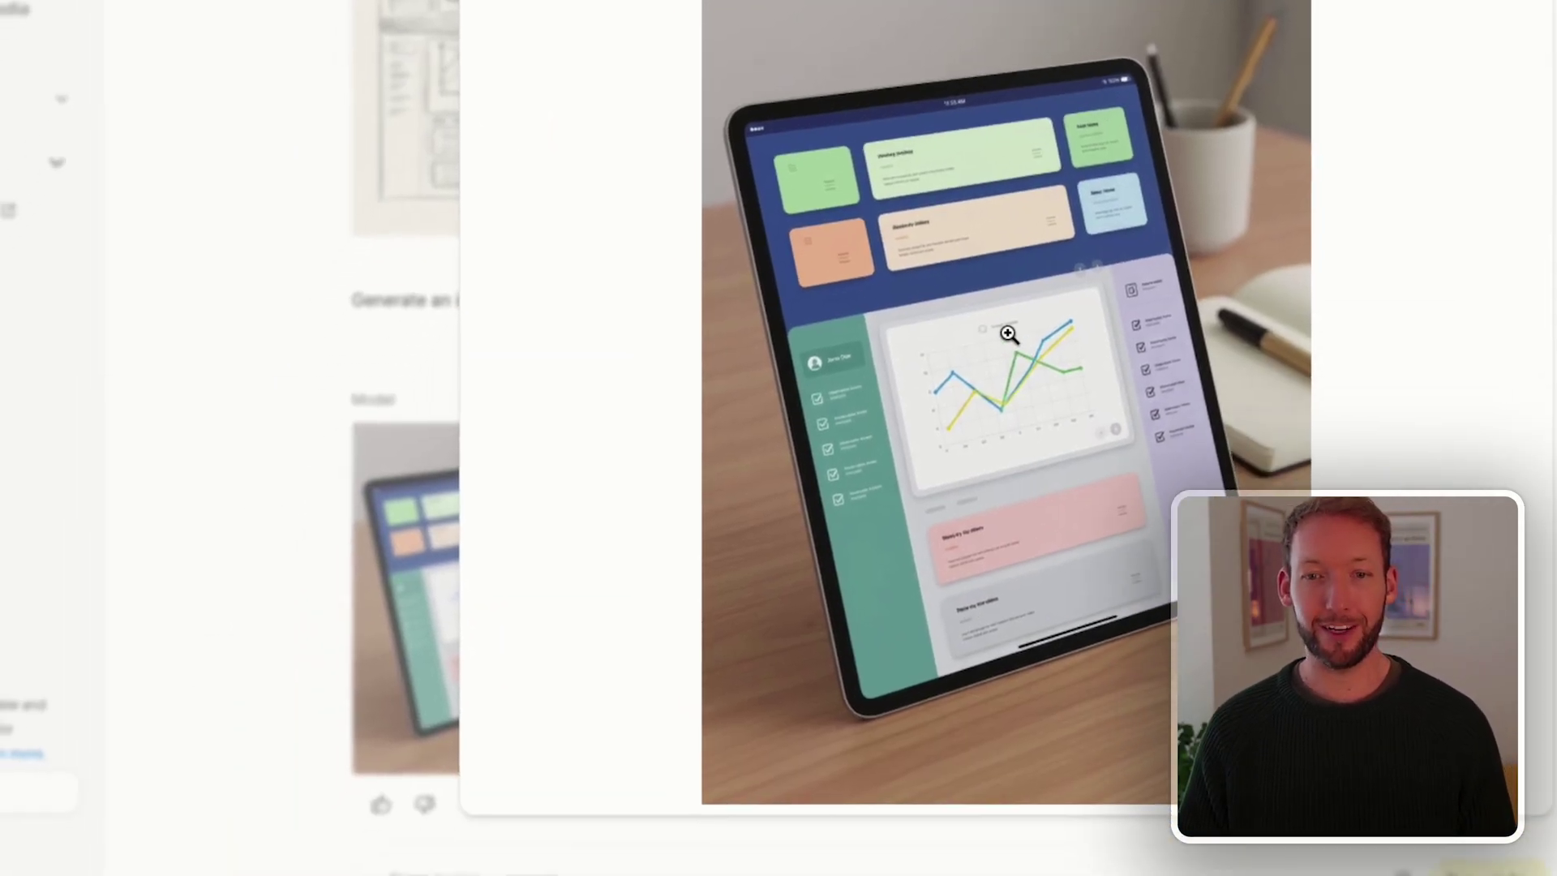
left_click(1030, 420)
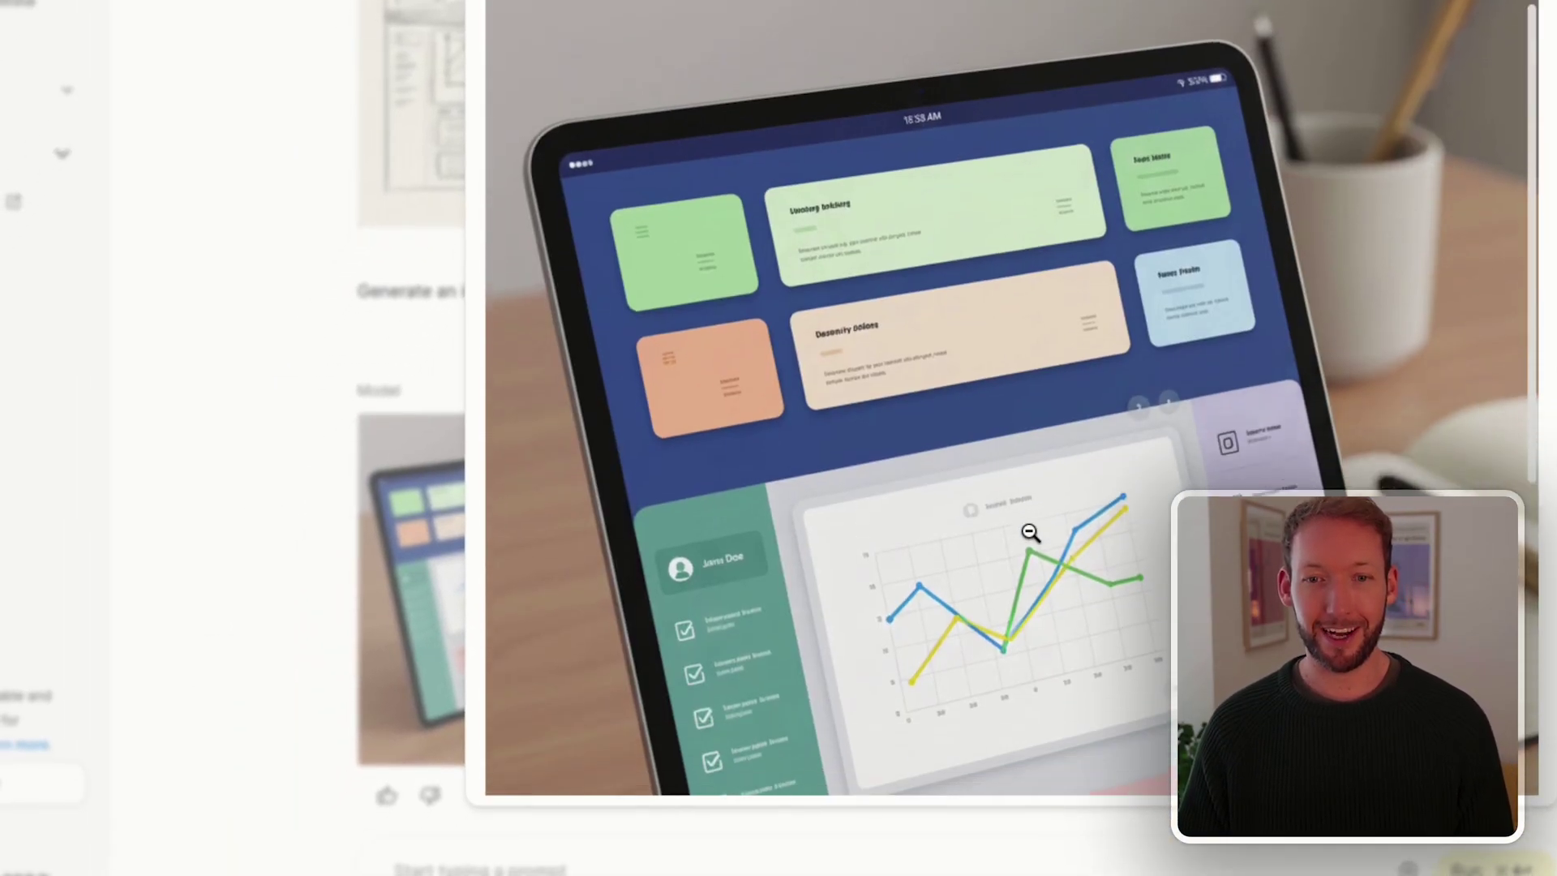
scroll(1030, 543, "down", 3)
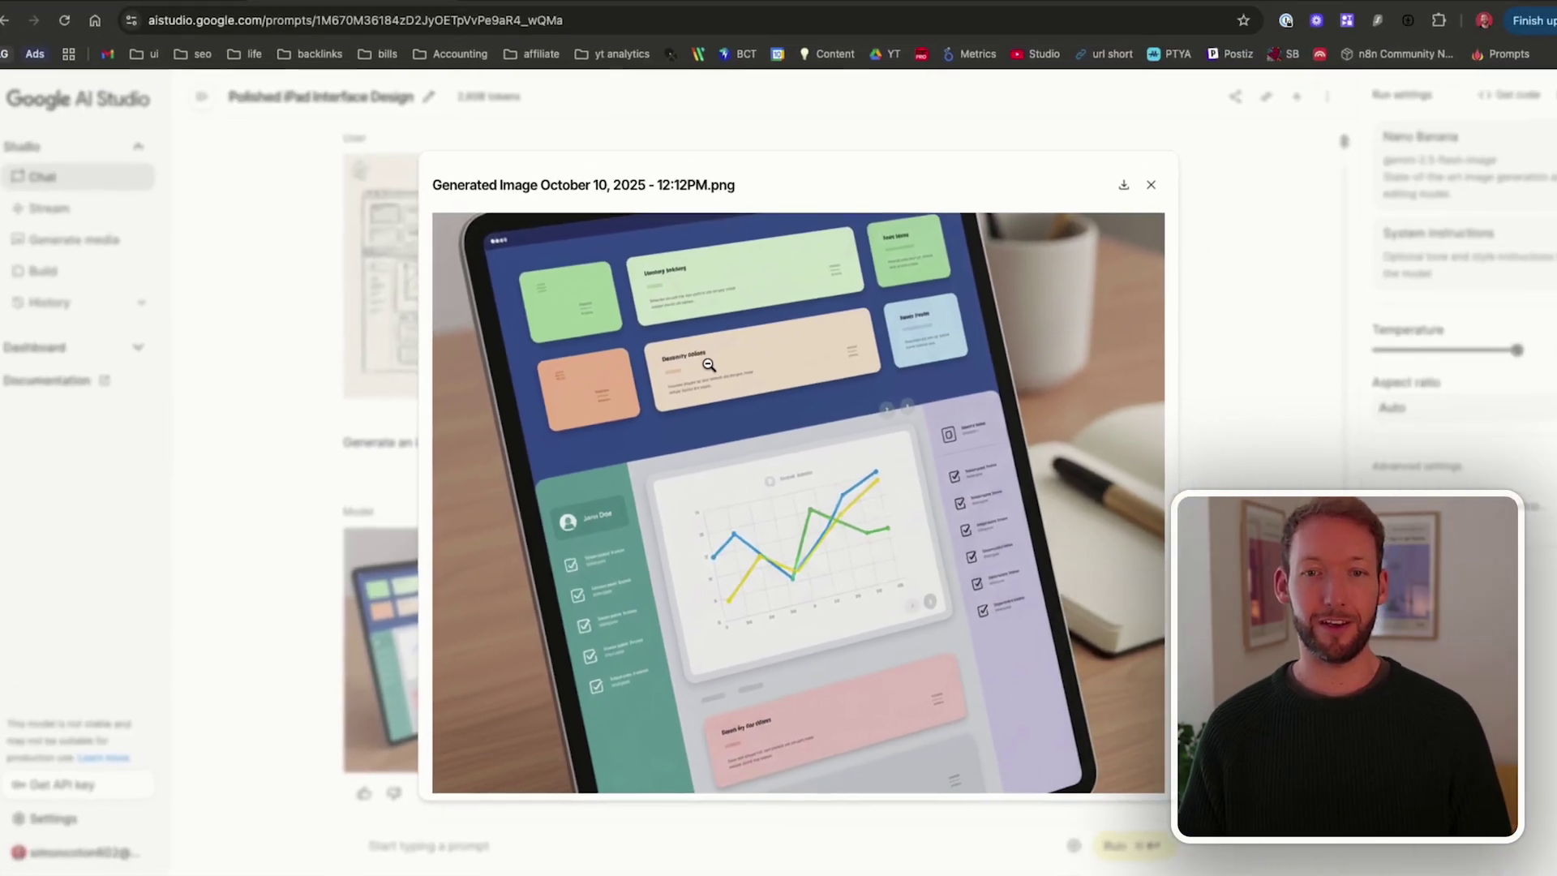
scroll(692, 382, "down", 1)
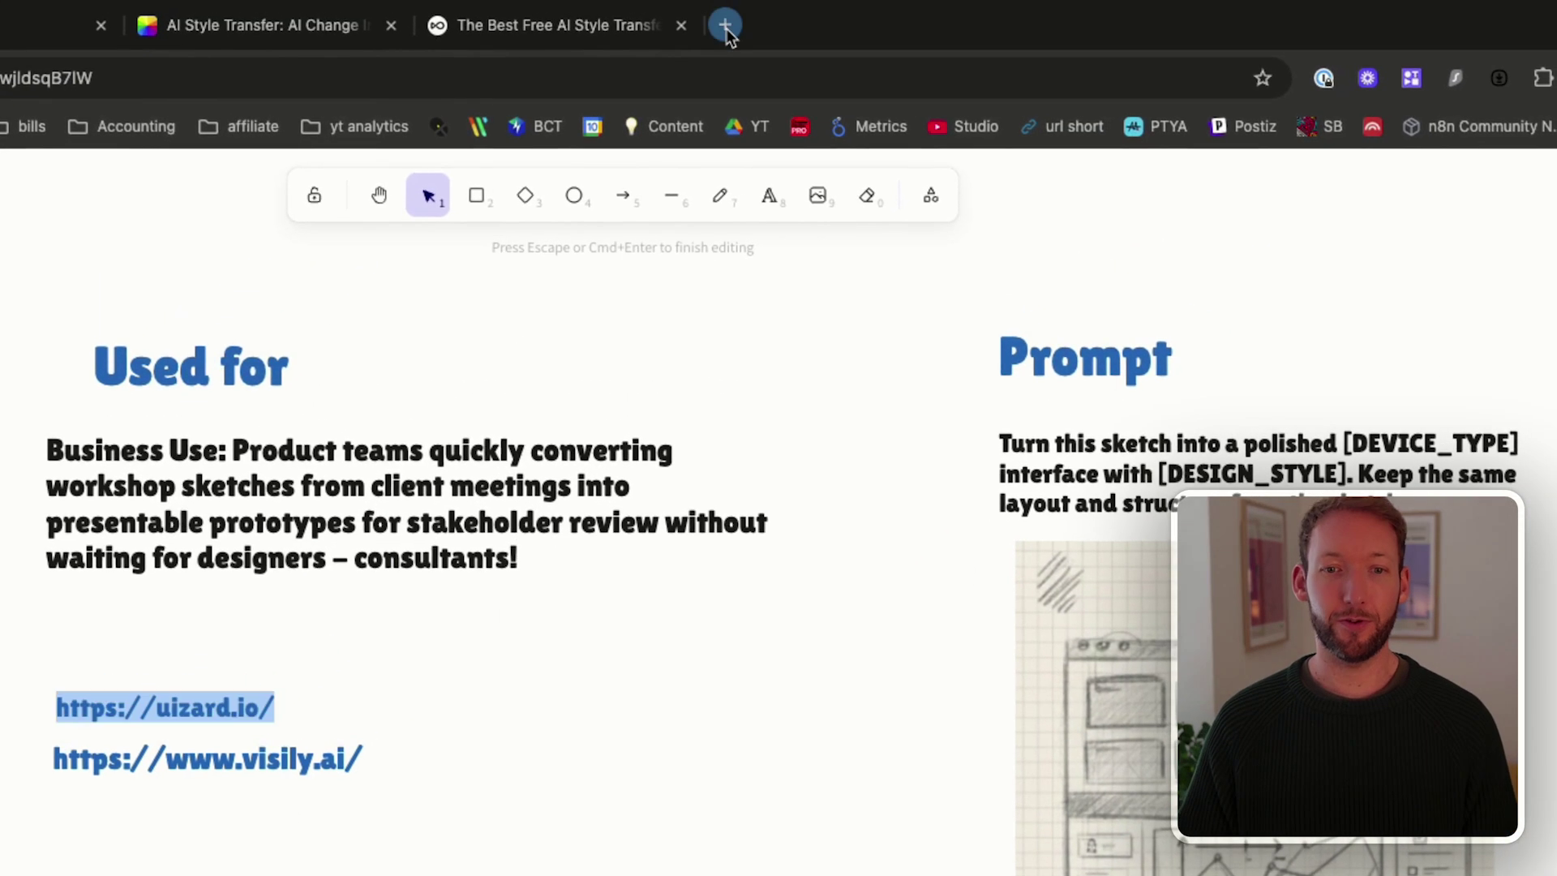
left_click(725, 25)
type("https://uizard.io/")
key("Return")
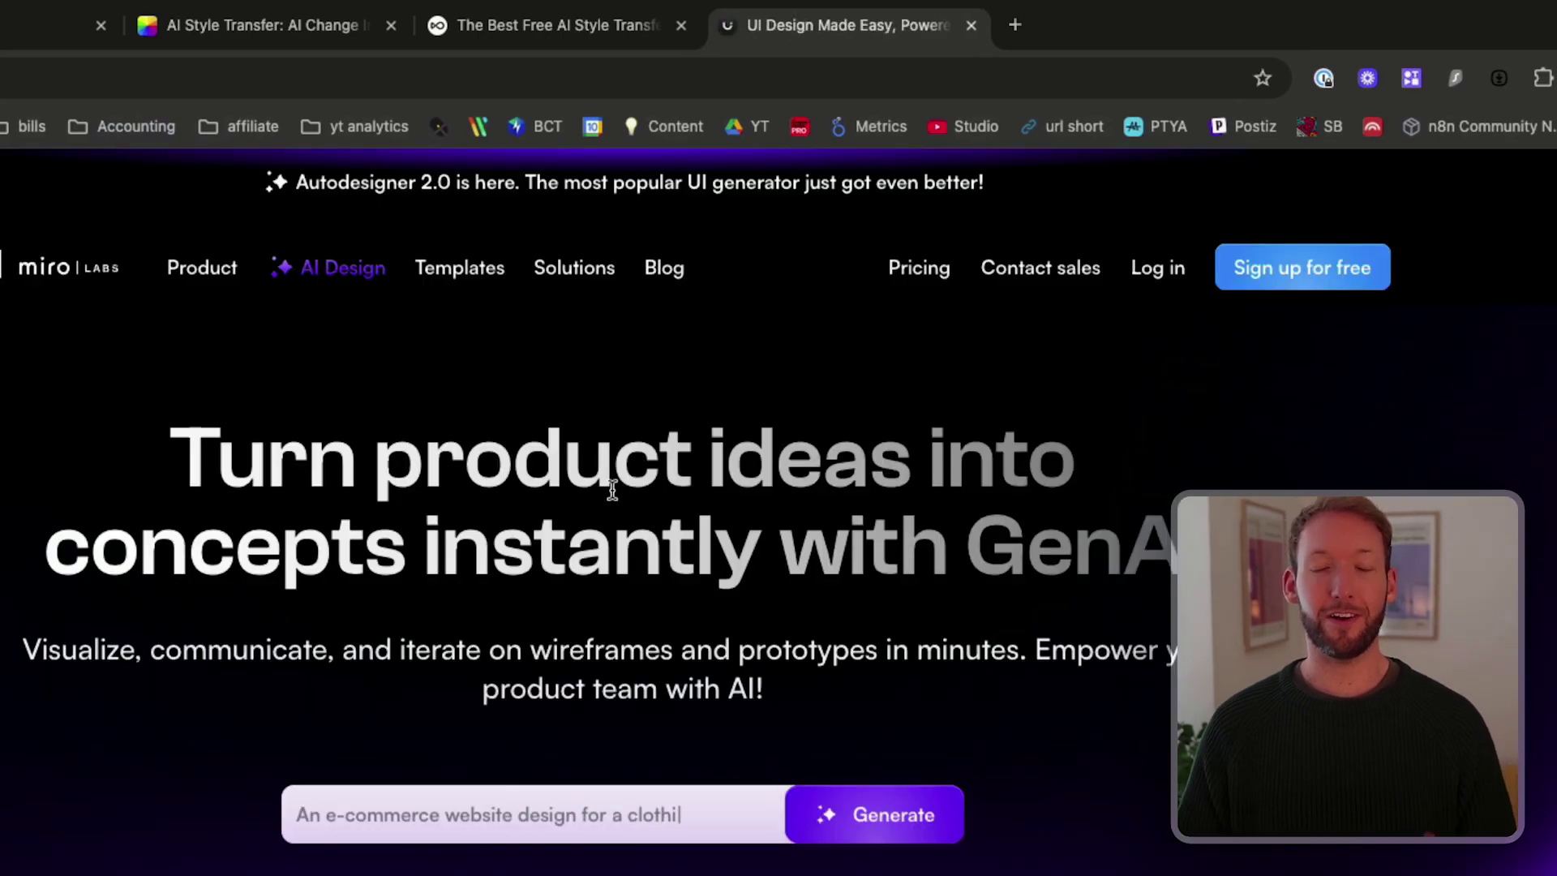
scroll(348, 575, "down", 3)
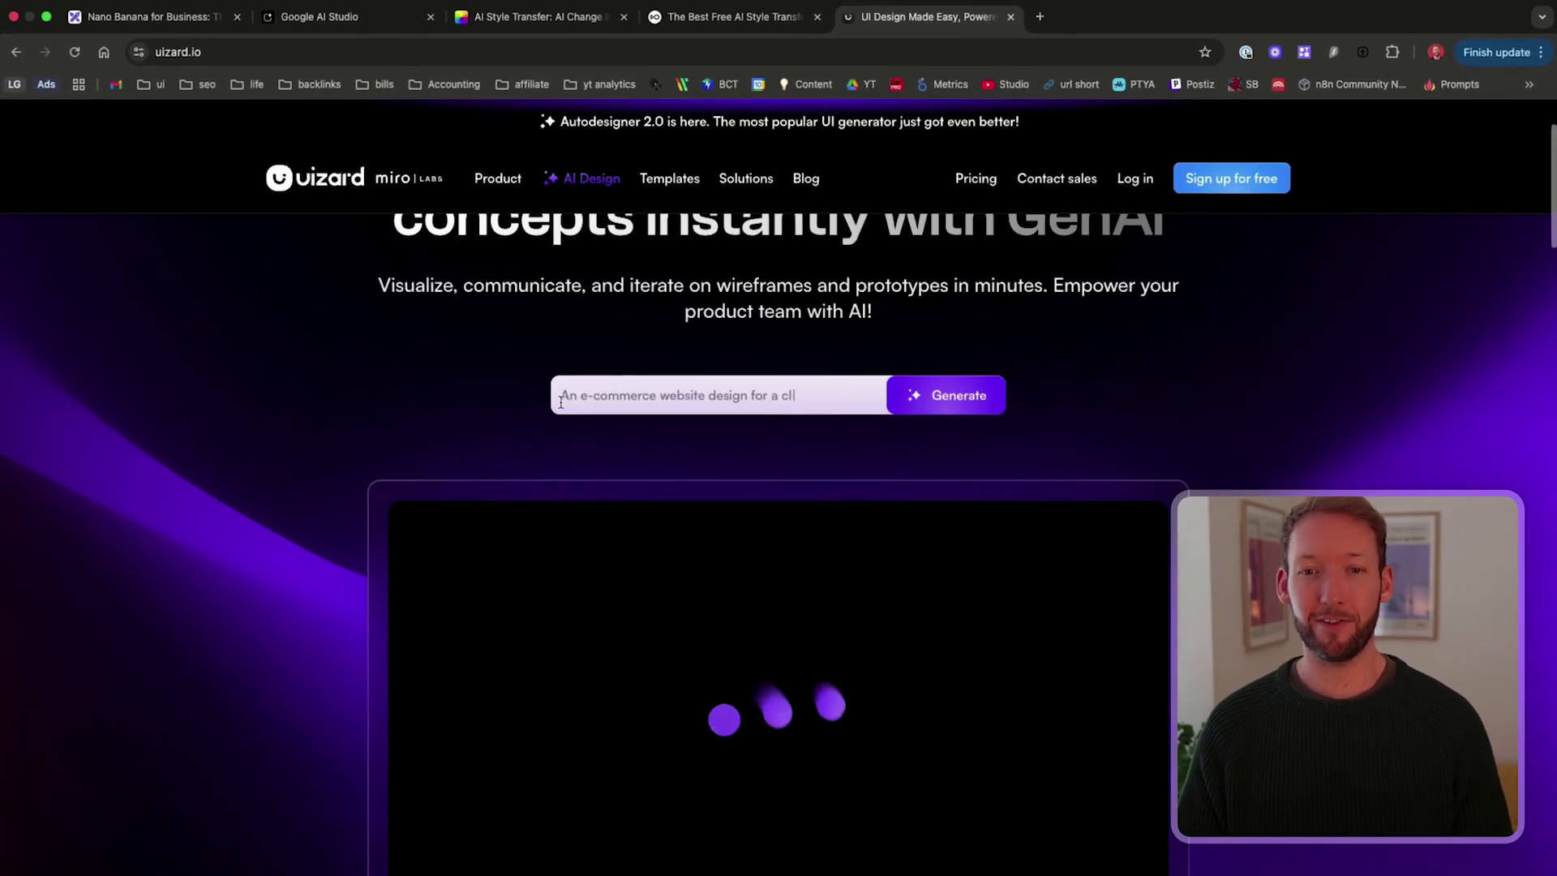
scroll(636, 445, "down", 5)
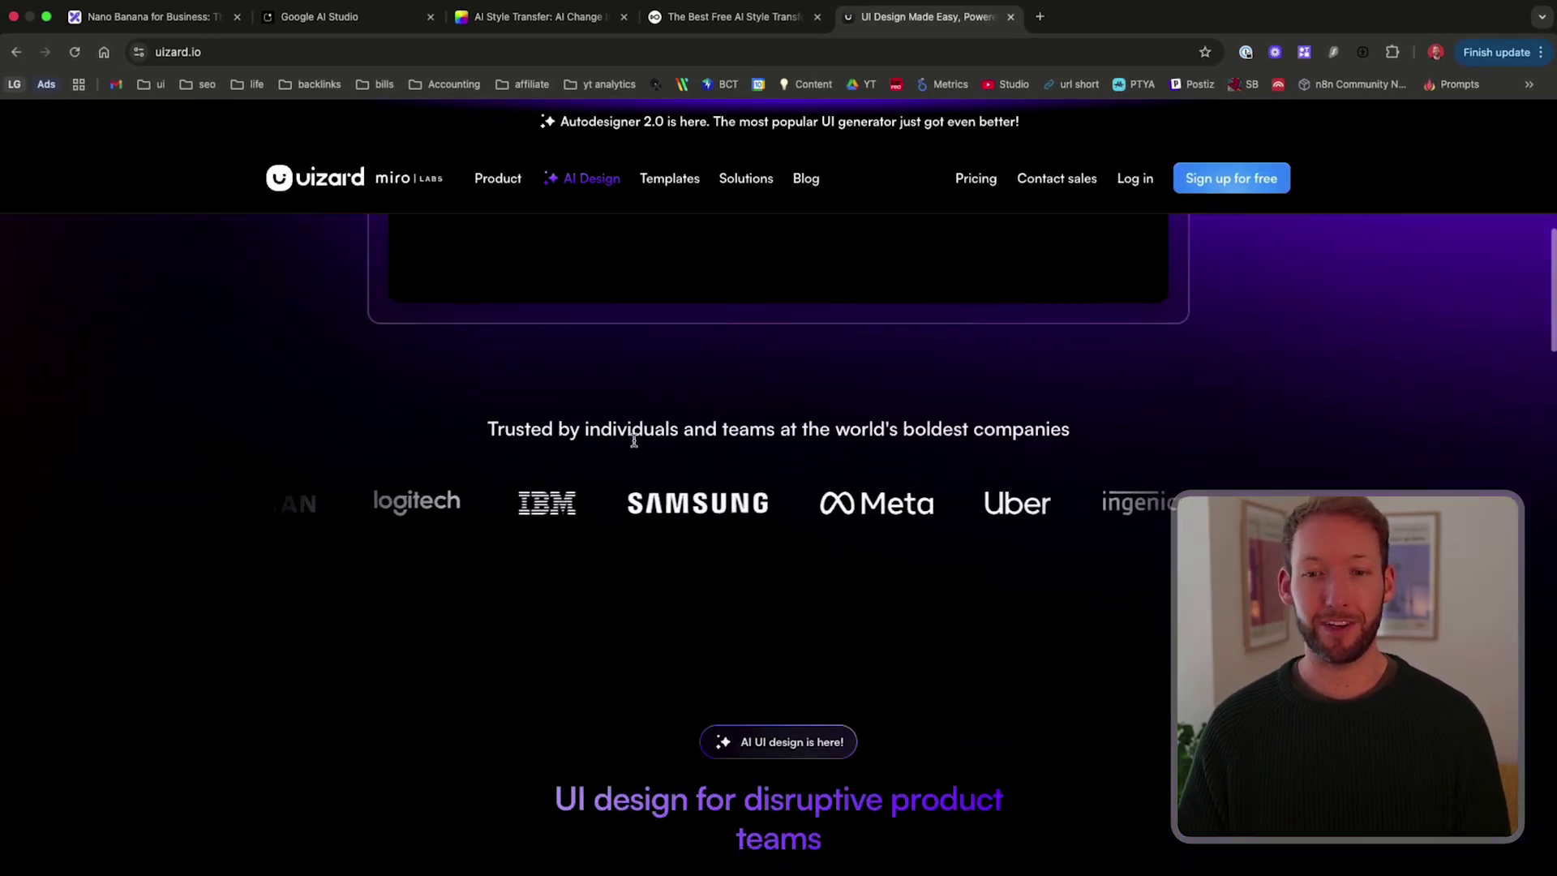
scroll(636, 445, "up", 7)
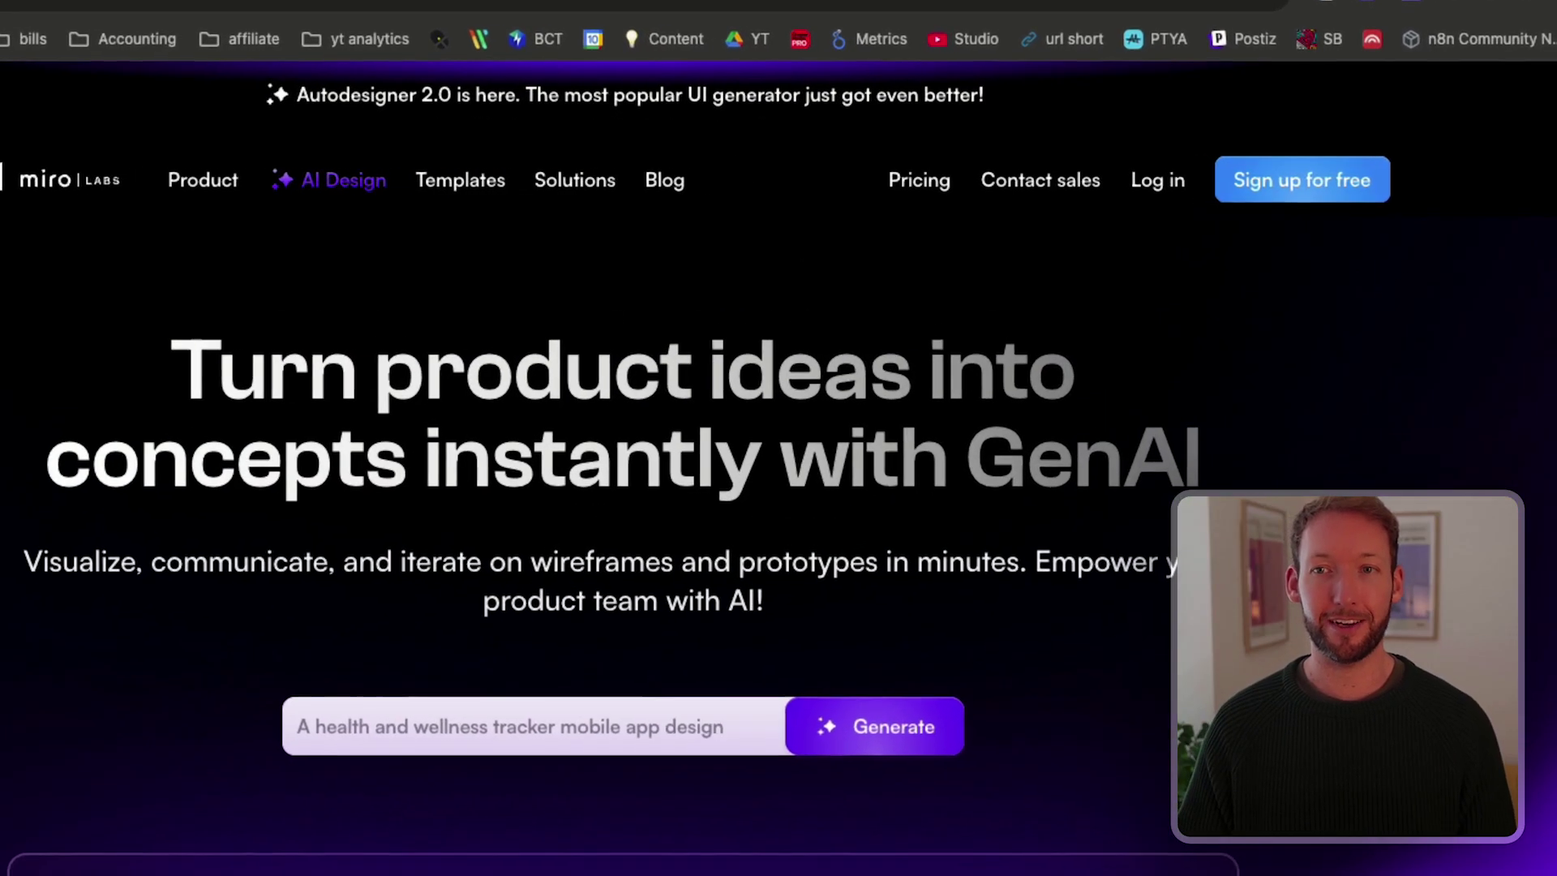
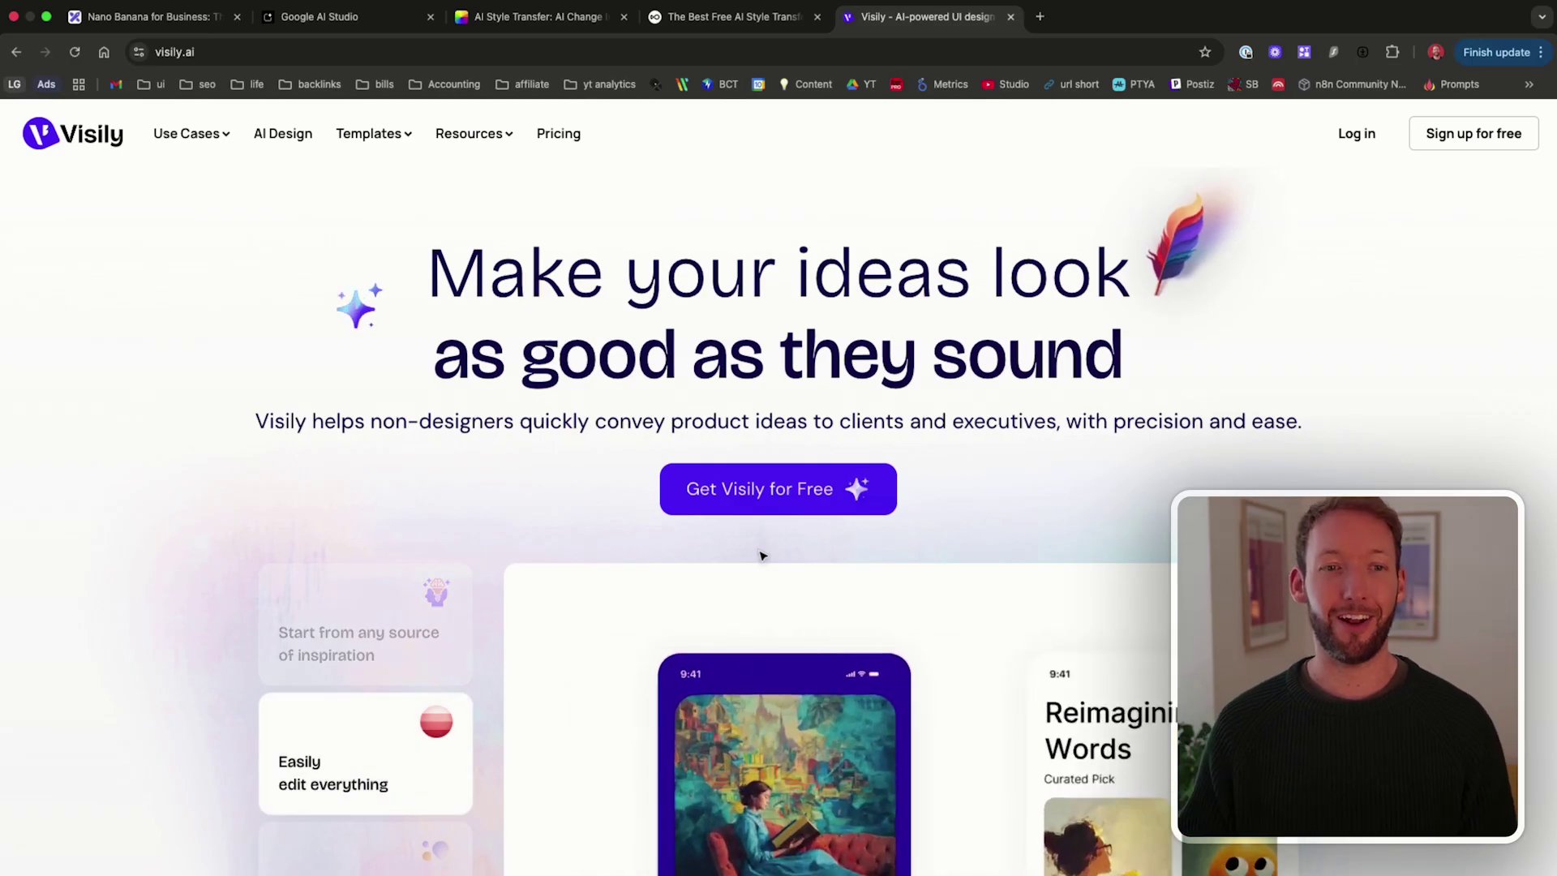
Return to the Excalidraw board and review the Concept Materialization example, its business use and its prompt.
key("super+1")
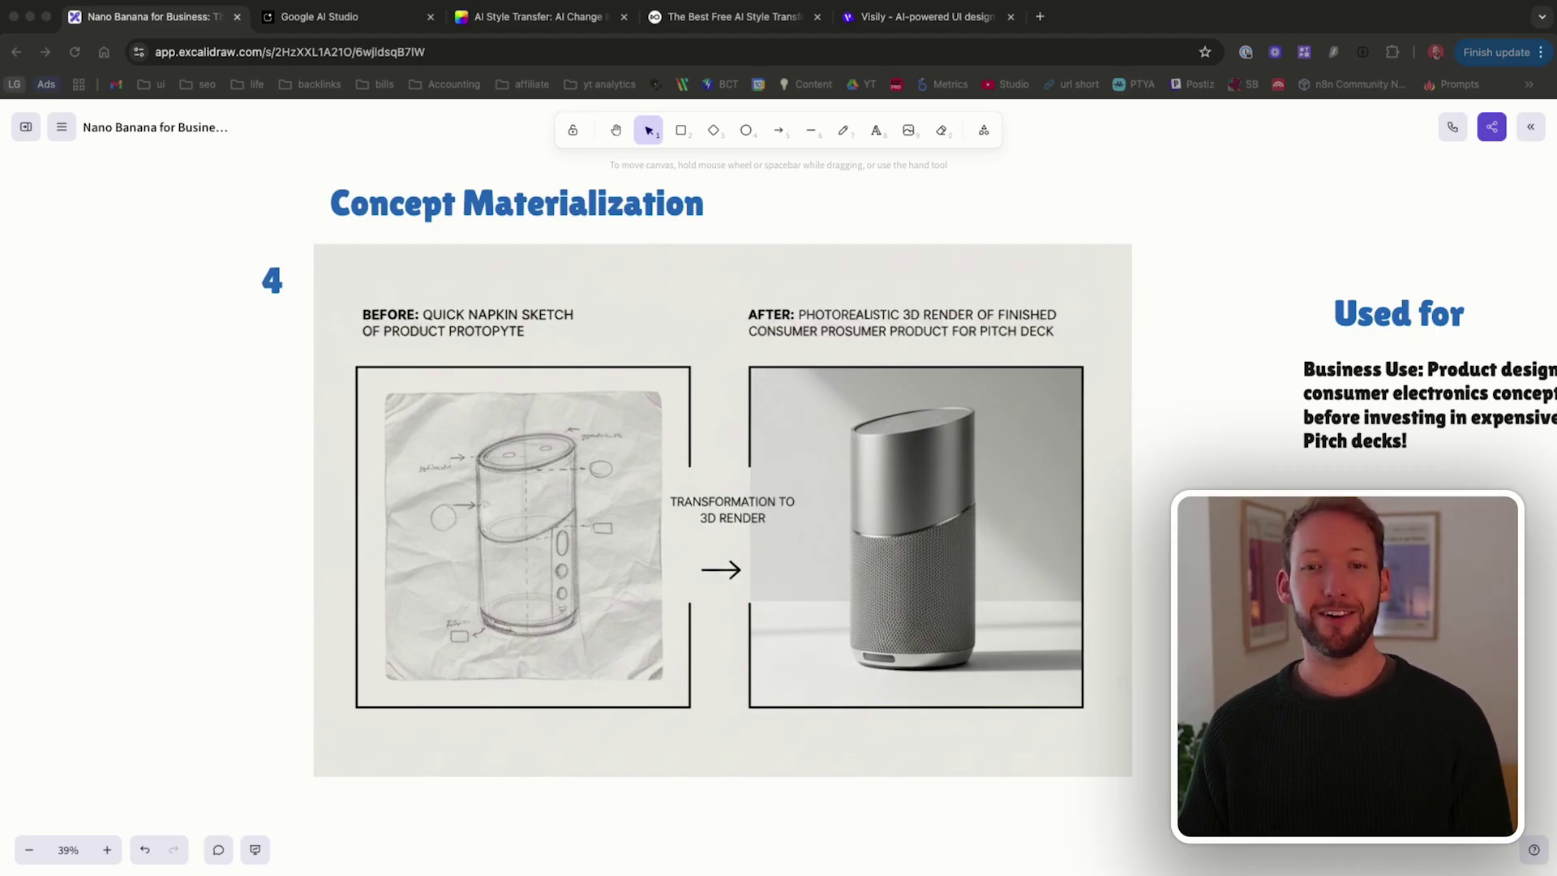
scroll(1175, 531, "right", 6)
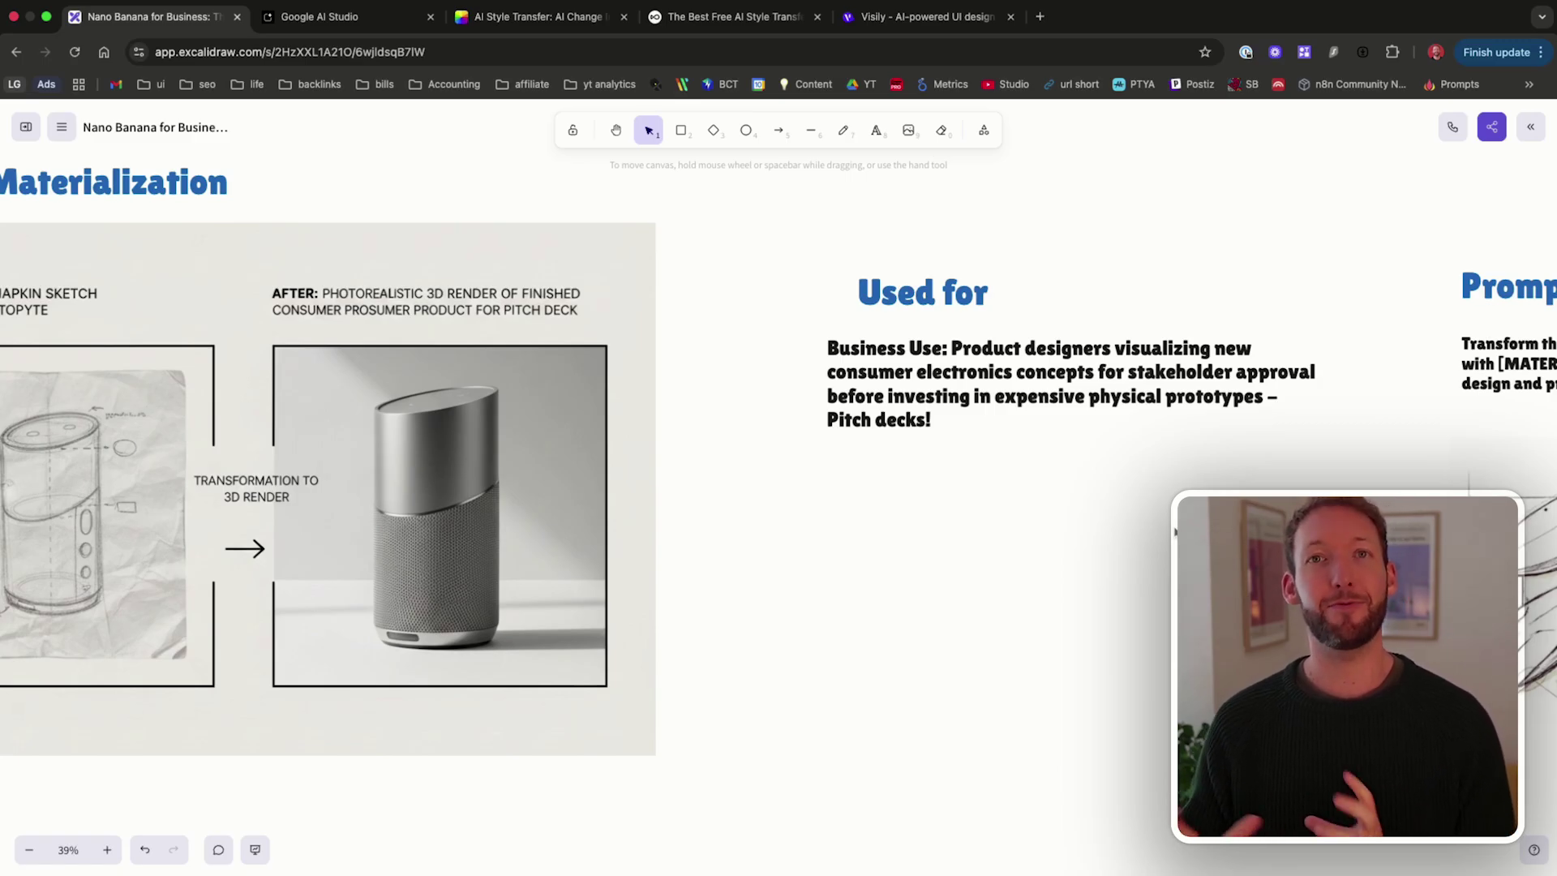
scroll(1175, 531, "right", 10)
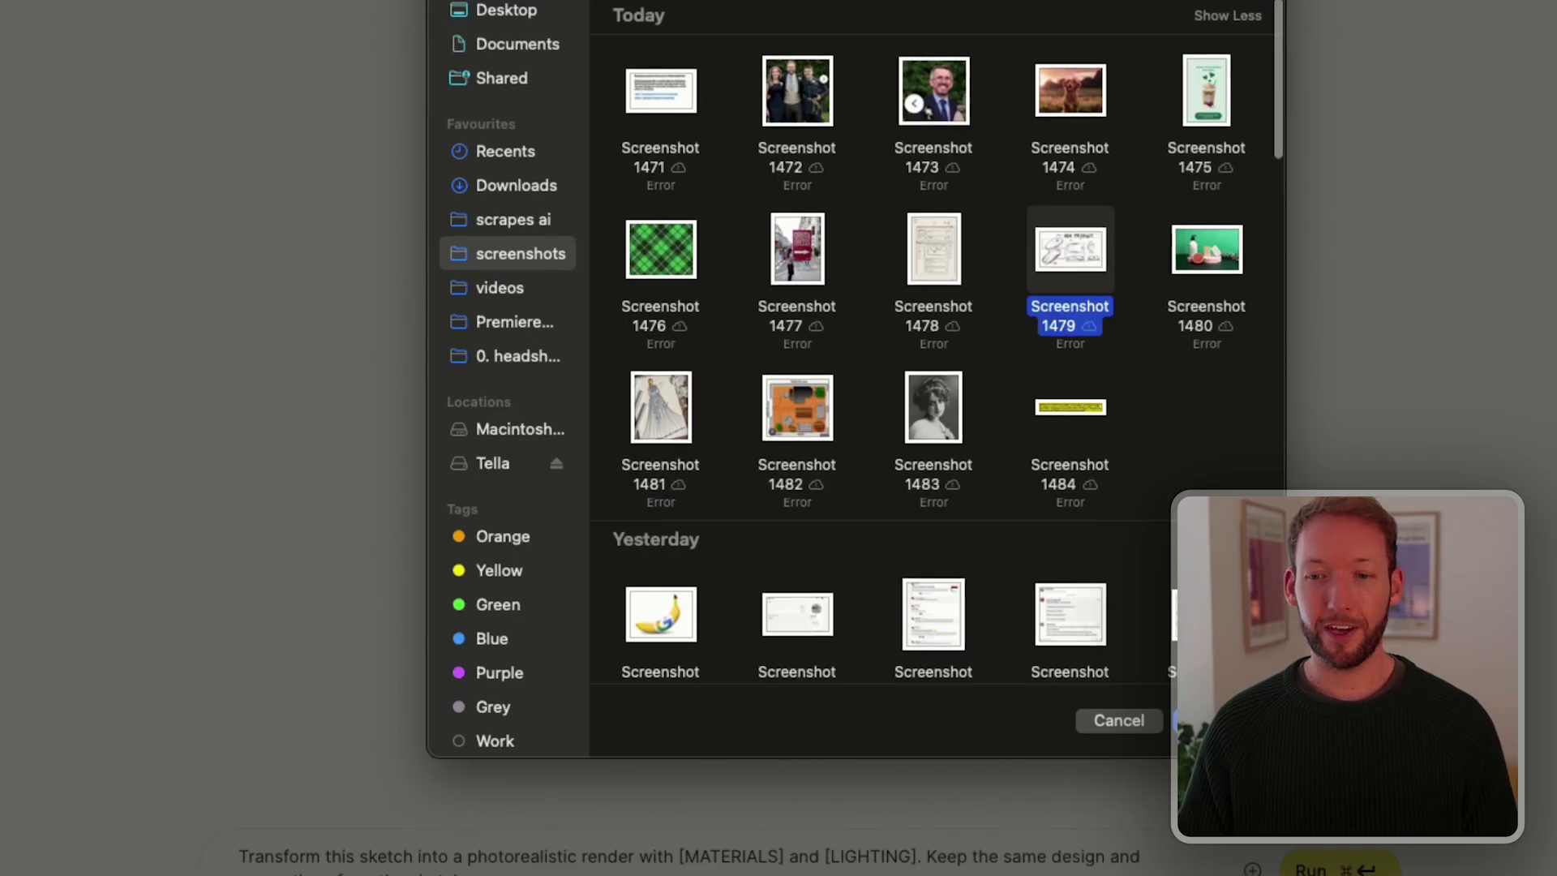
Attach the Screenshot 1479 product sketch to the photorealistic render prompt and run it.
key("Return")
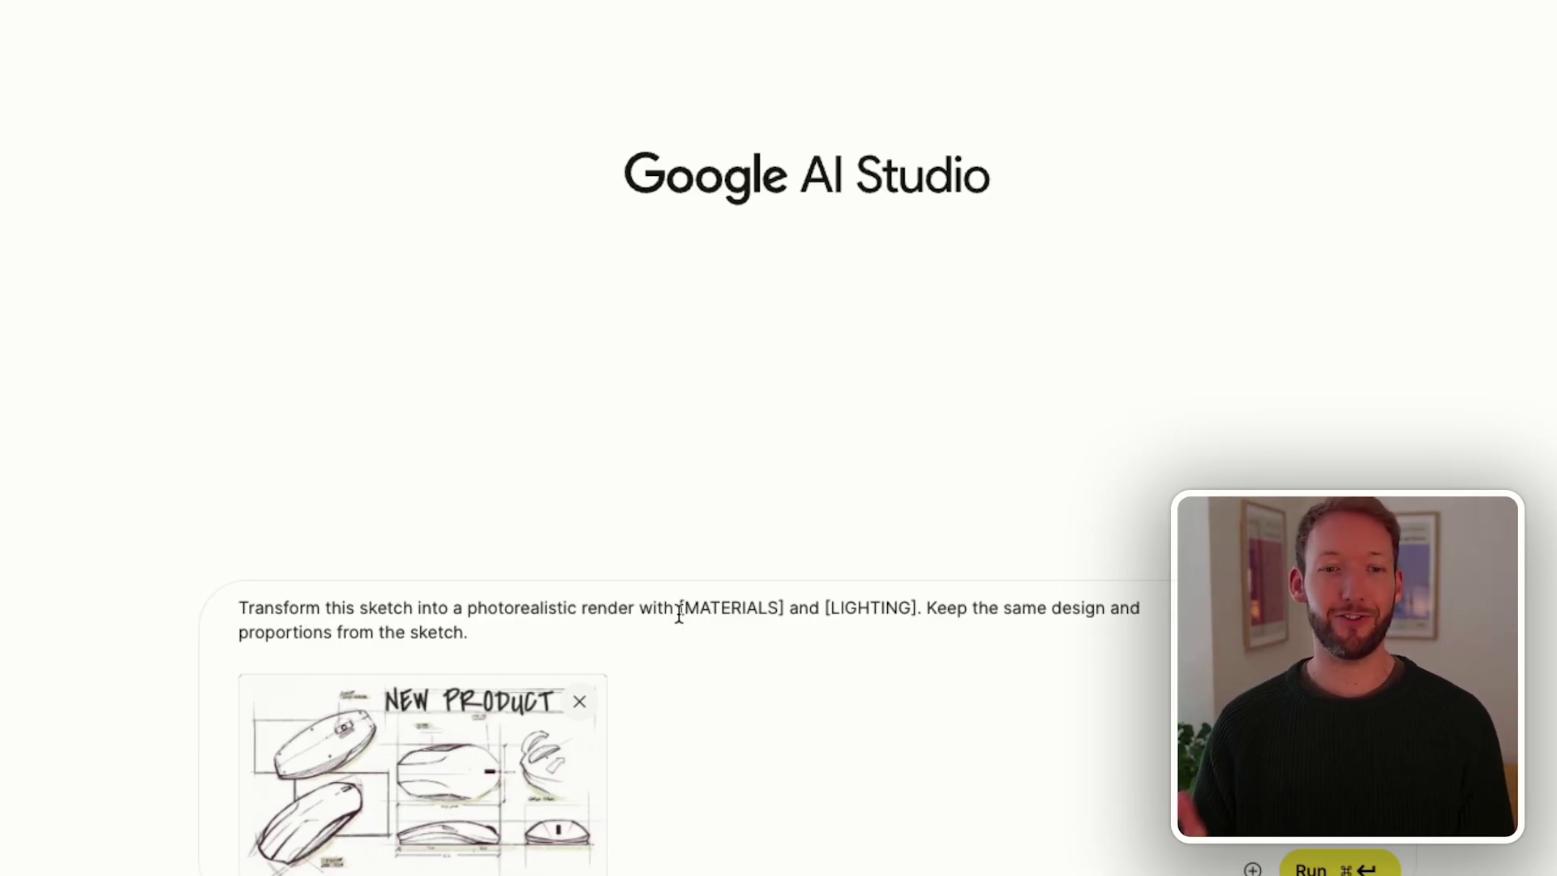
key("super+Return")
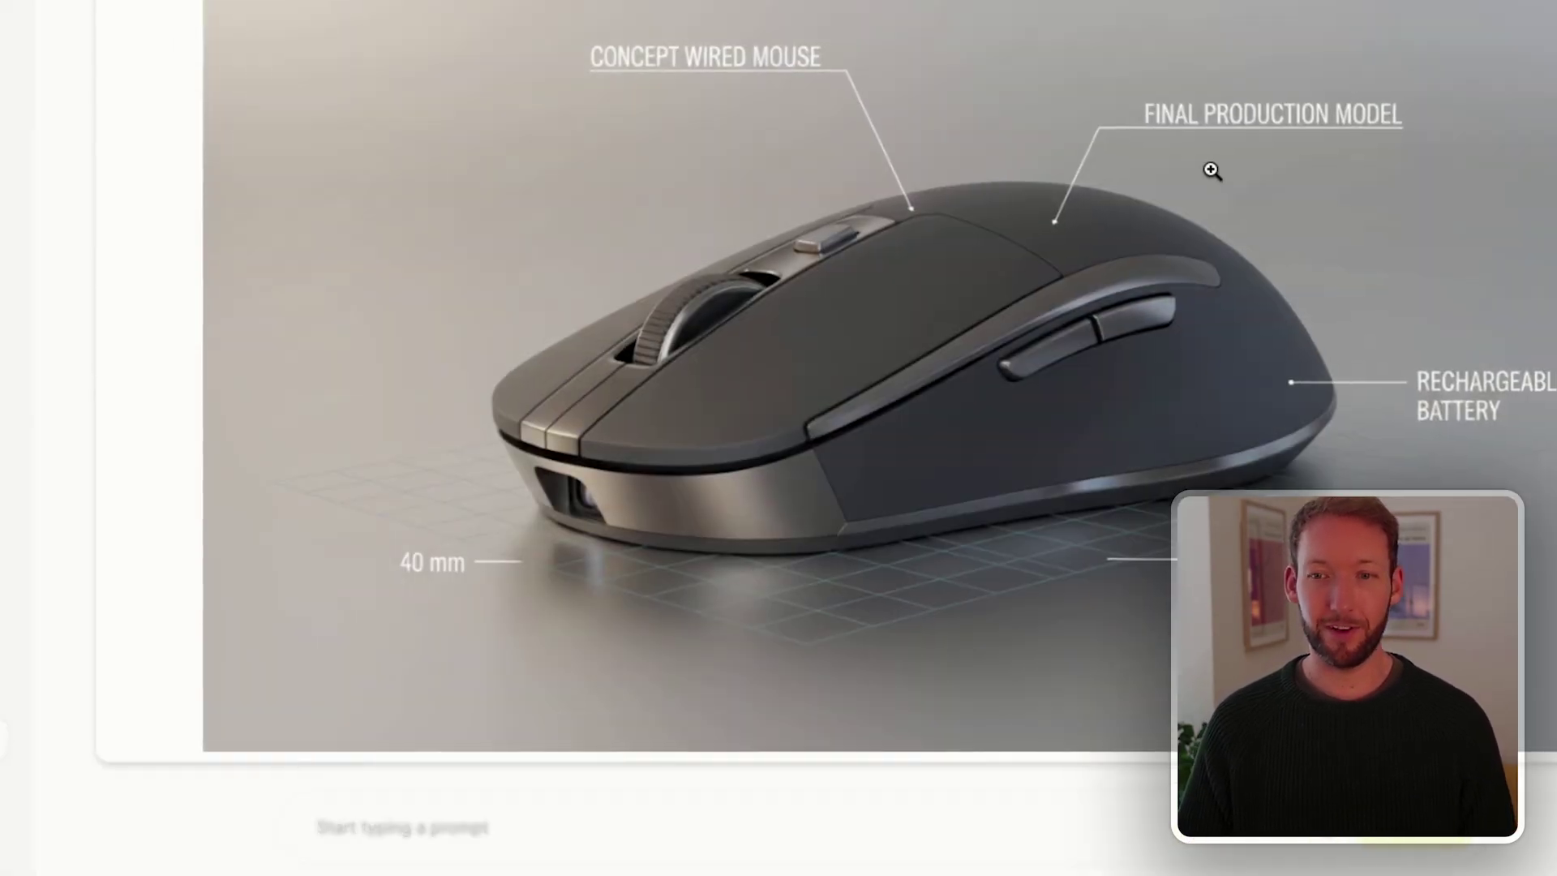
View the generated mouse render at full size, then write the follow-up prompt "make it more angular, and the color theme #fe3e5a".
left_click(625, 608)
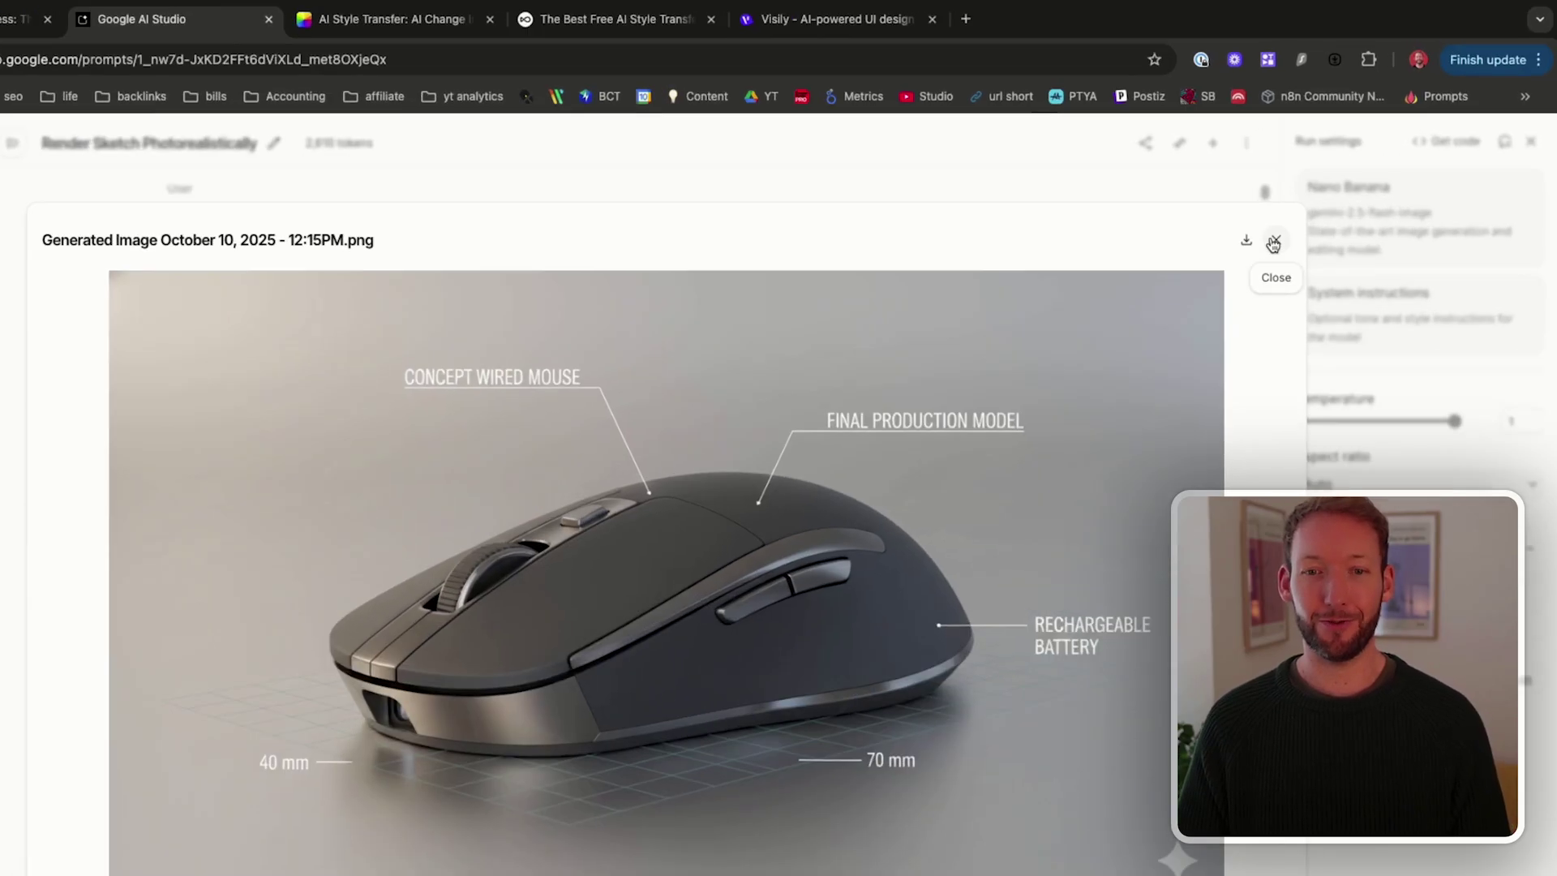
left_click(1312, 209)
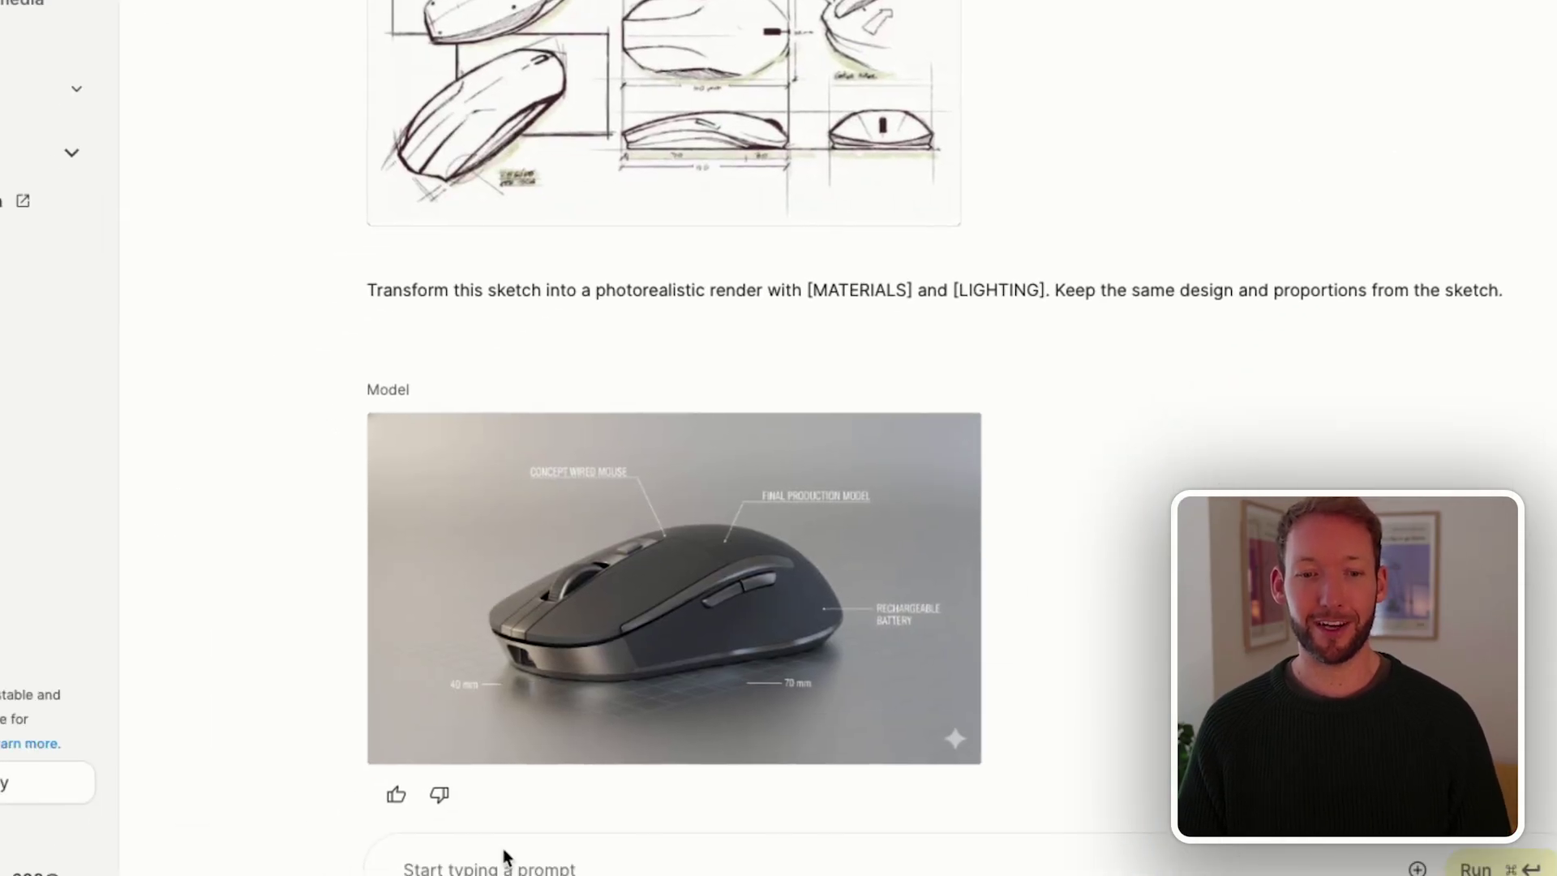
left_click(532, 835)
type("make it more angular, and the color theme #fe3e5a")
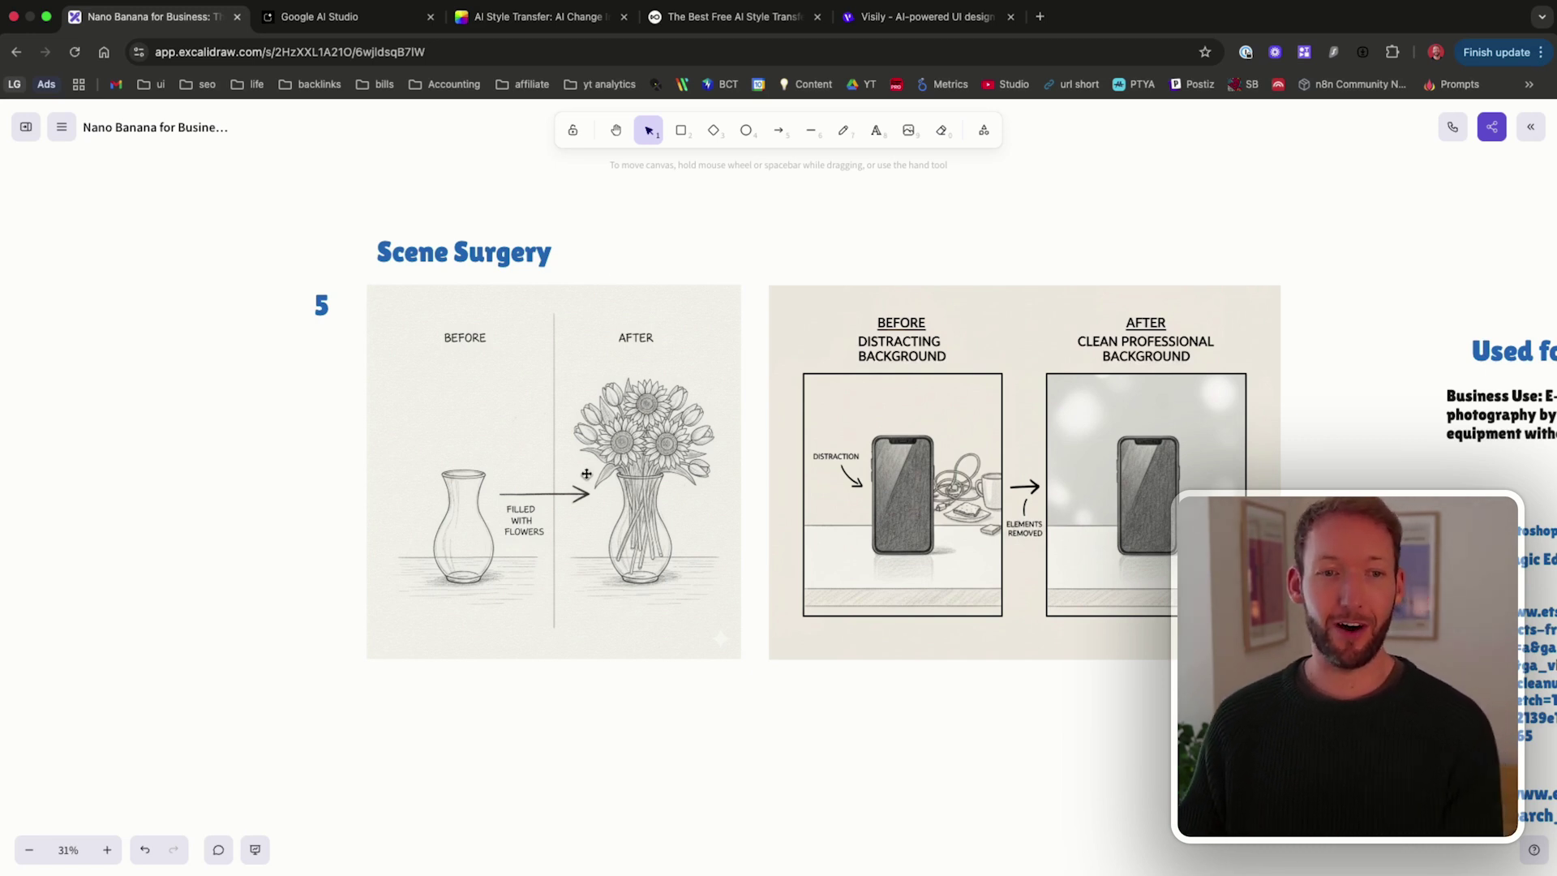
Examine the Scene Surgery before and after examples and their business use on the Excalidraw board.
scroll(1003, 528, "up", 5)
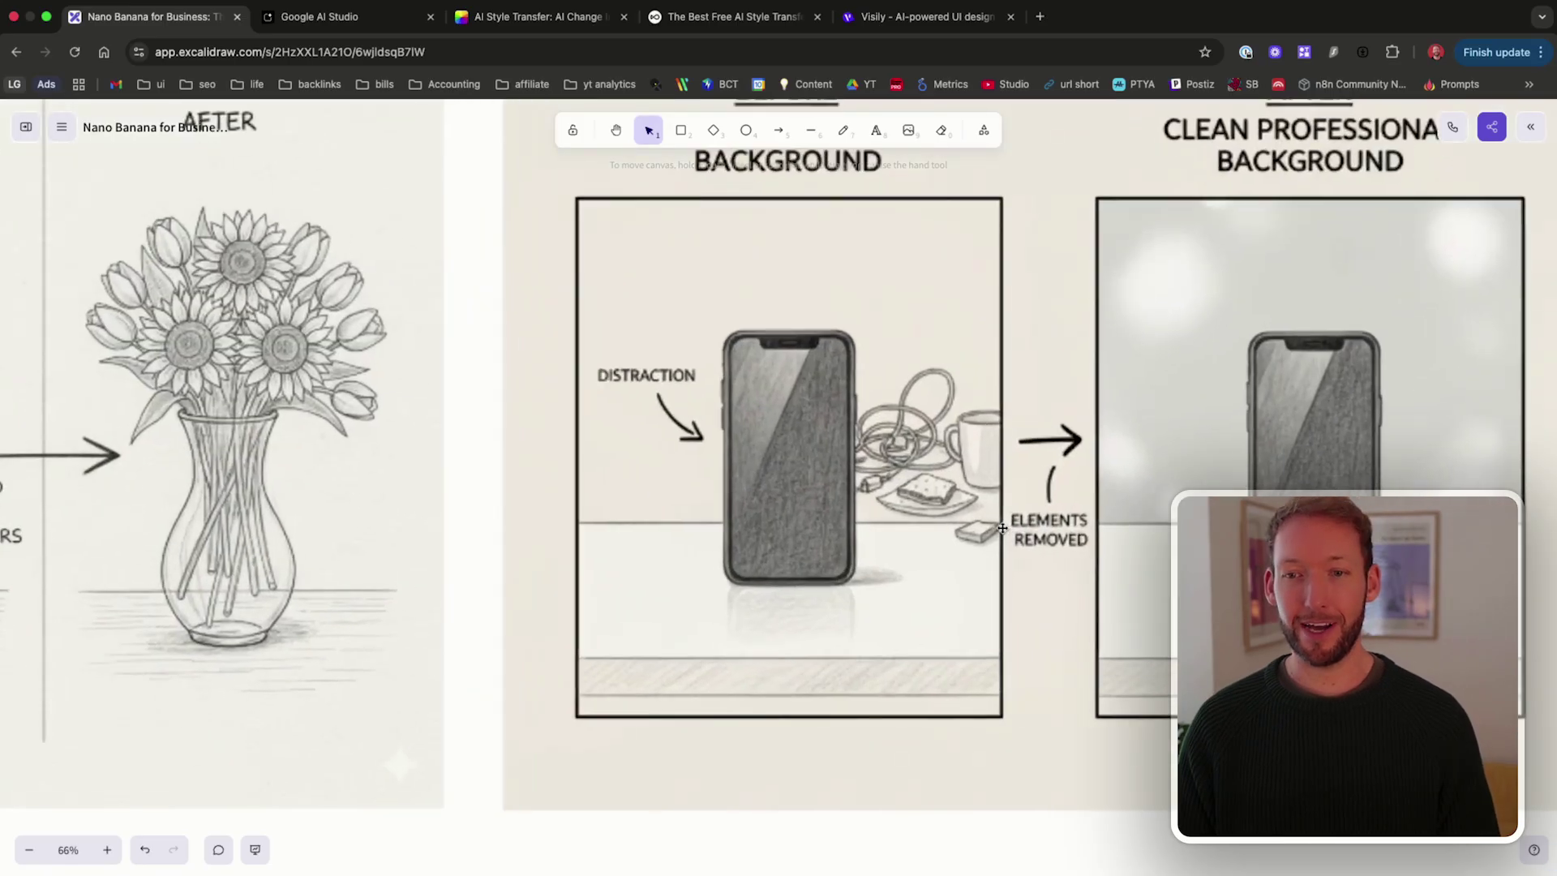
scroll(680, 494, "down", 3)
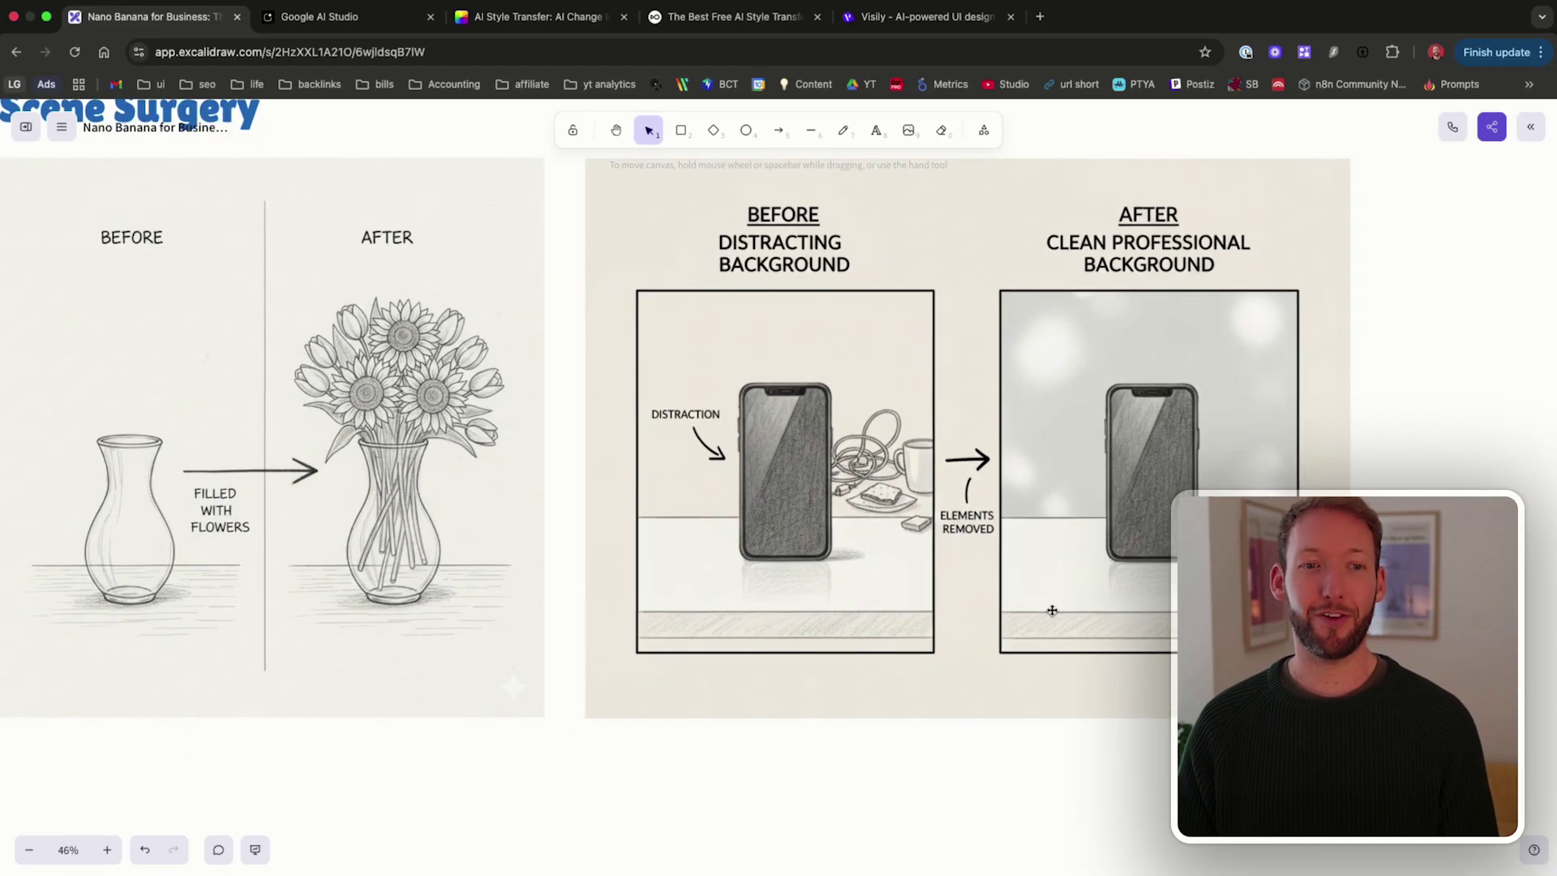
scroll(1051, 610, "right", 10)
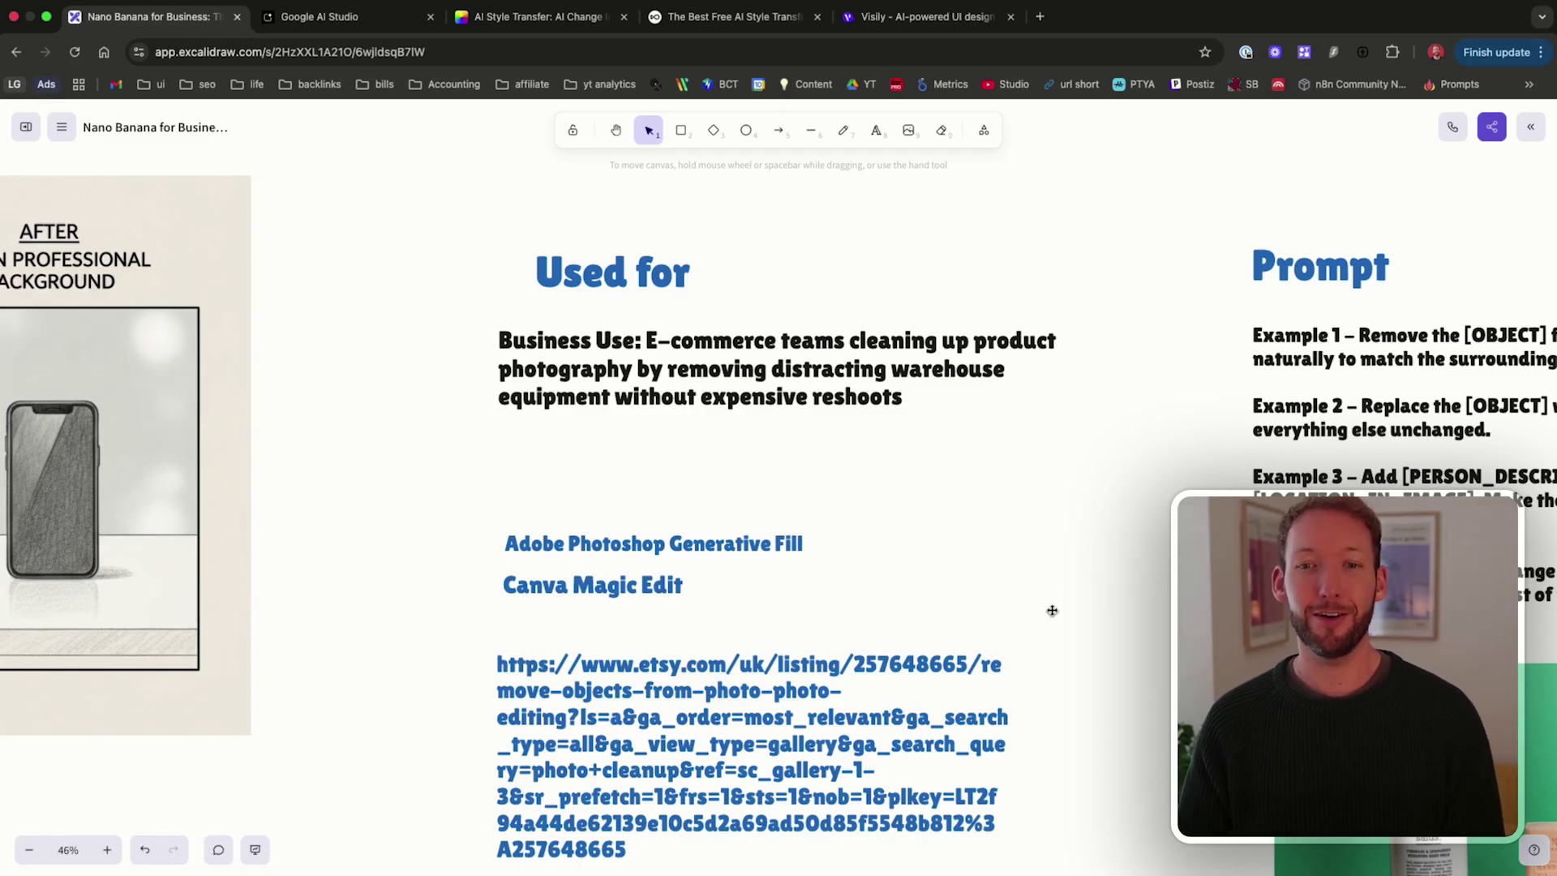
Copy the Etsy remove-objects-from-photo listing link from the Scene Surgery section and open it in a new tab.
double_click(730, 717)
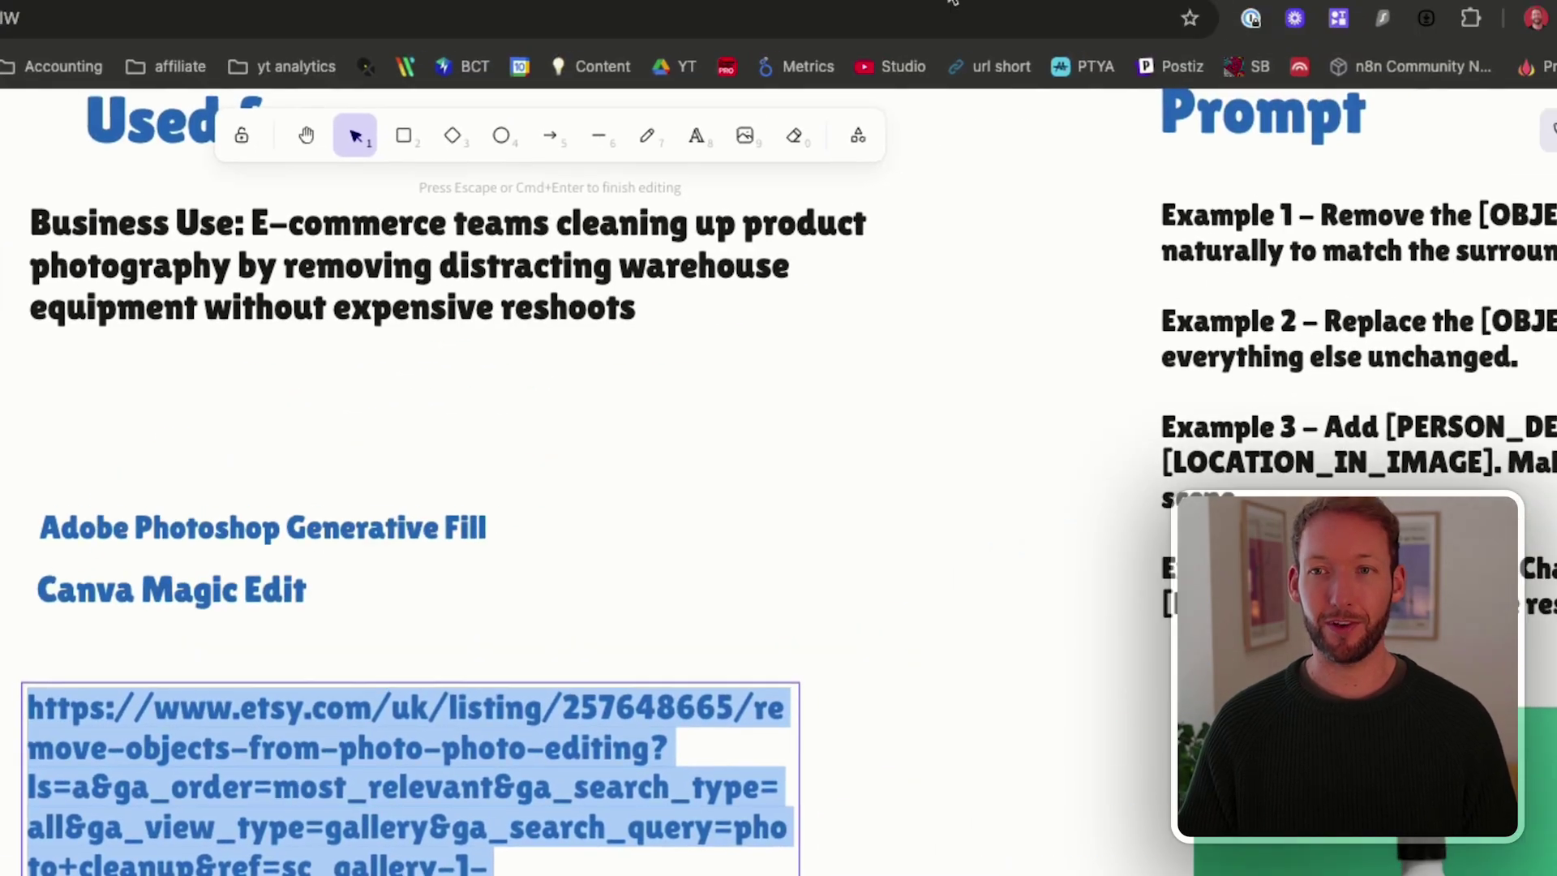
key("ctrl+c")
key("ctrl+t")
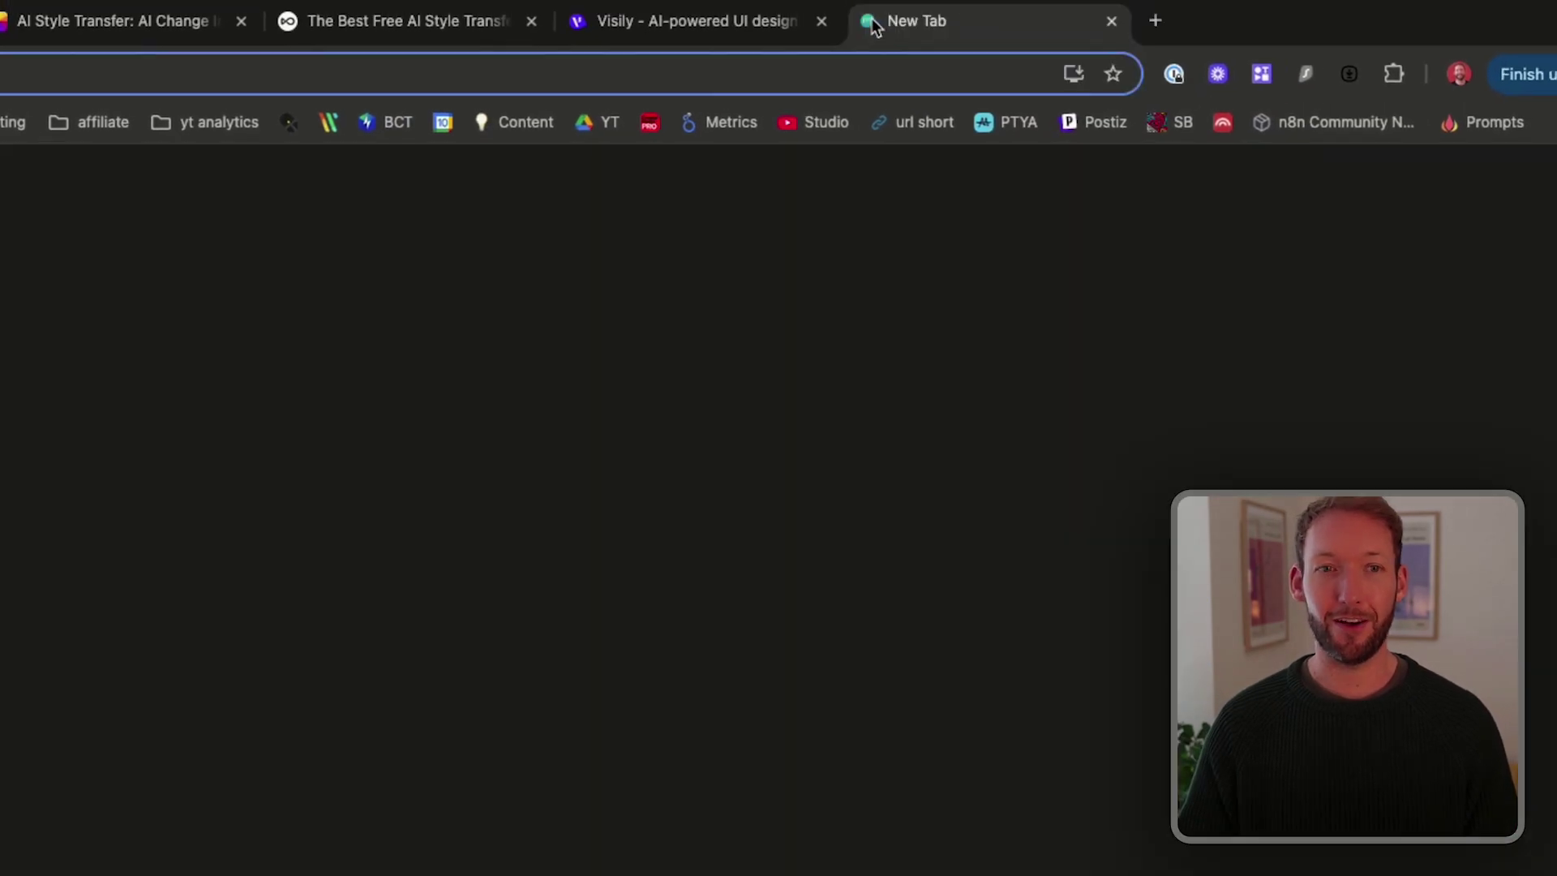
key("ctrl+v")
key("Return")
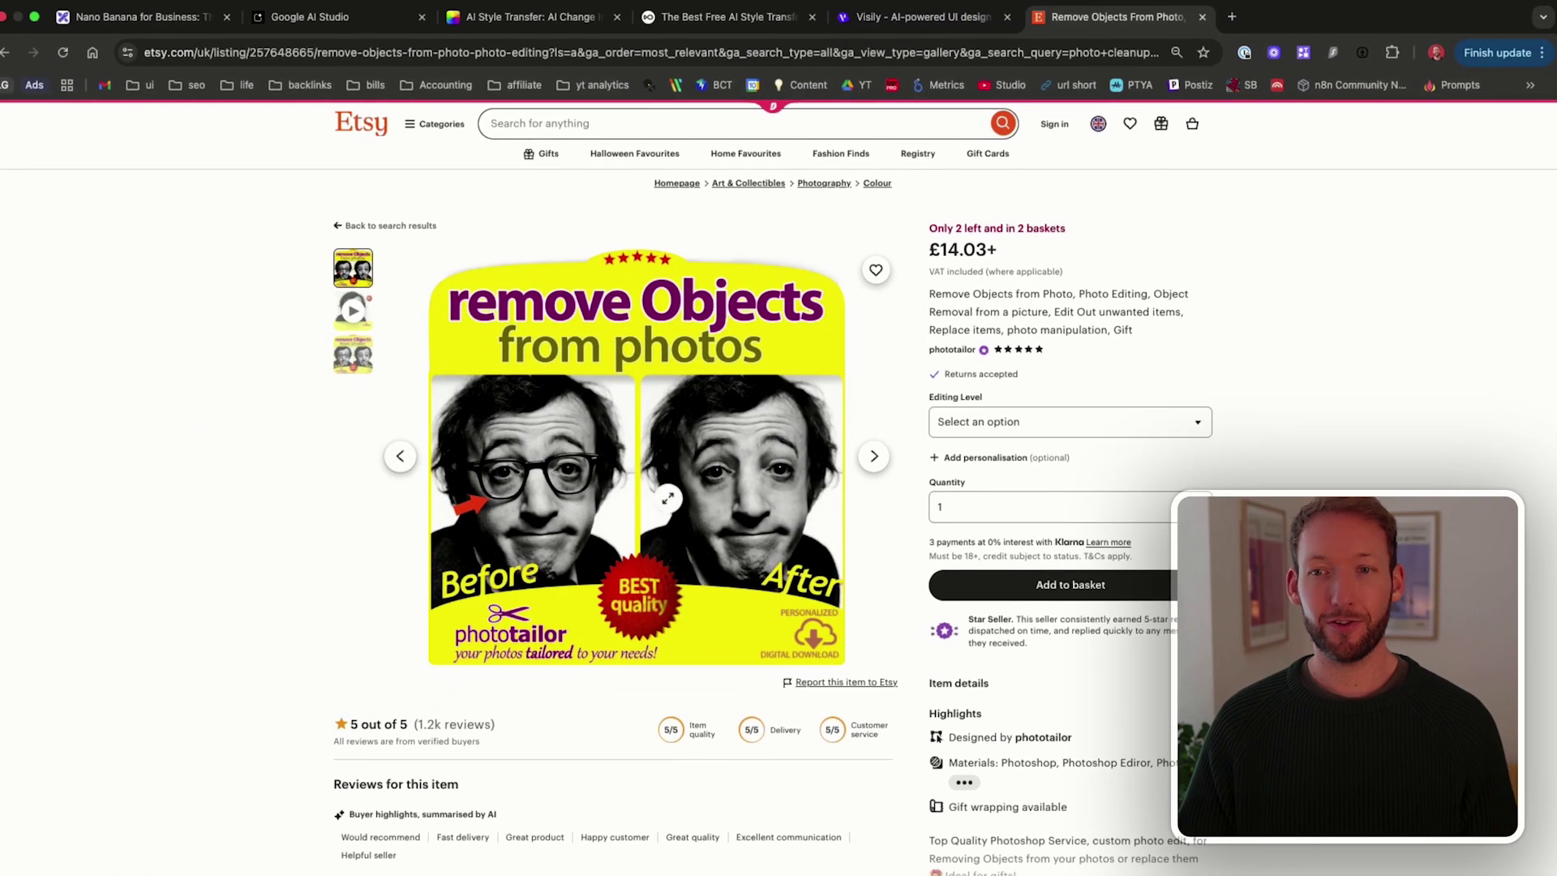
scroll(762, 673, "down", 1)
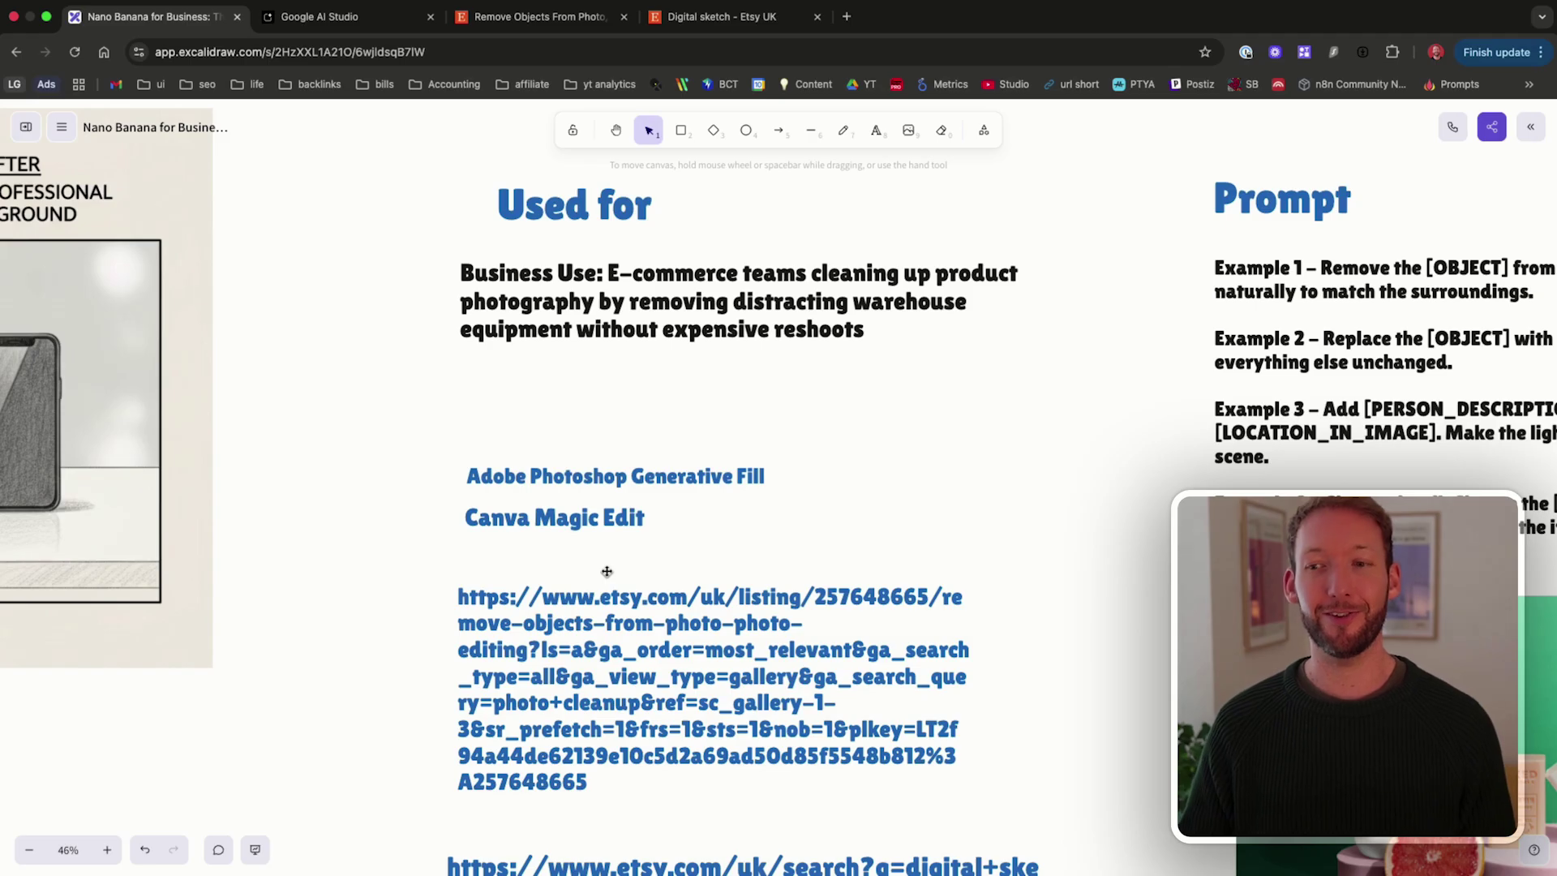
Review the four Scene Surgery example prompts and the product photo beneath them on the Excalidraw board.
scroll(607, 571, "right", 10)
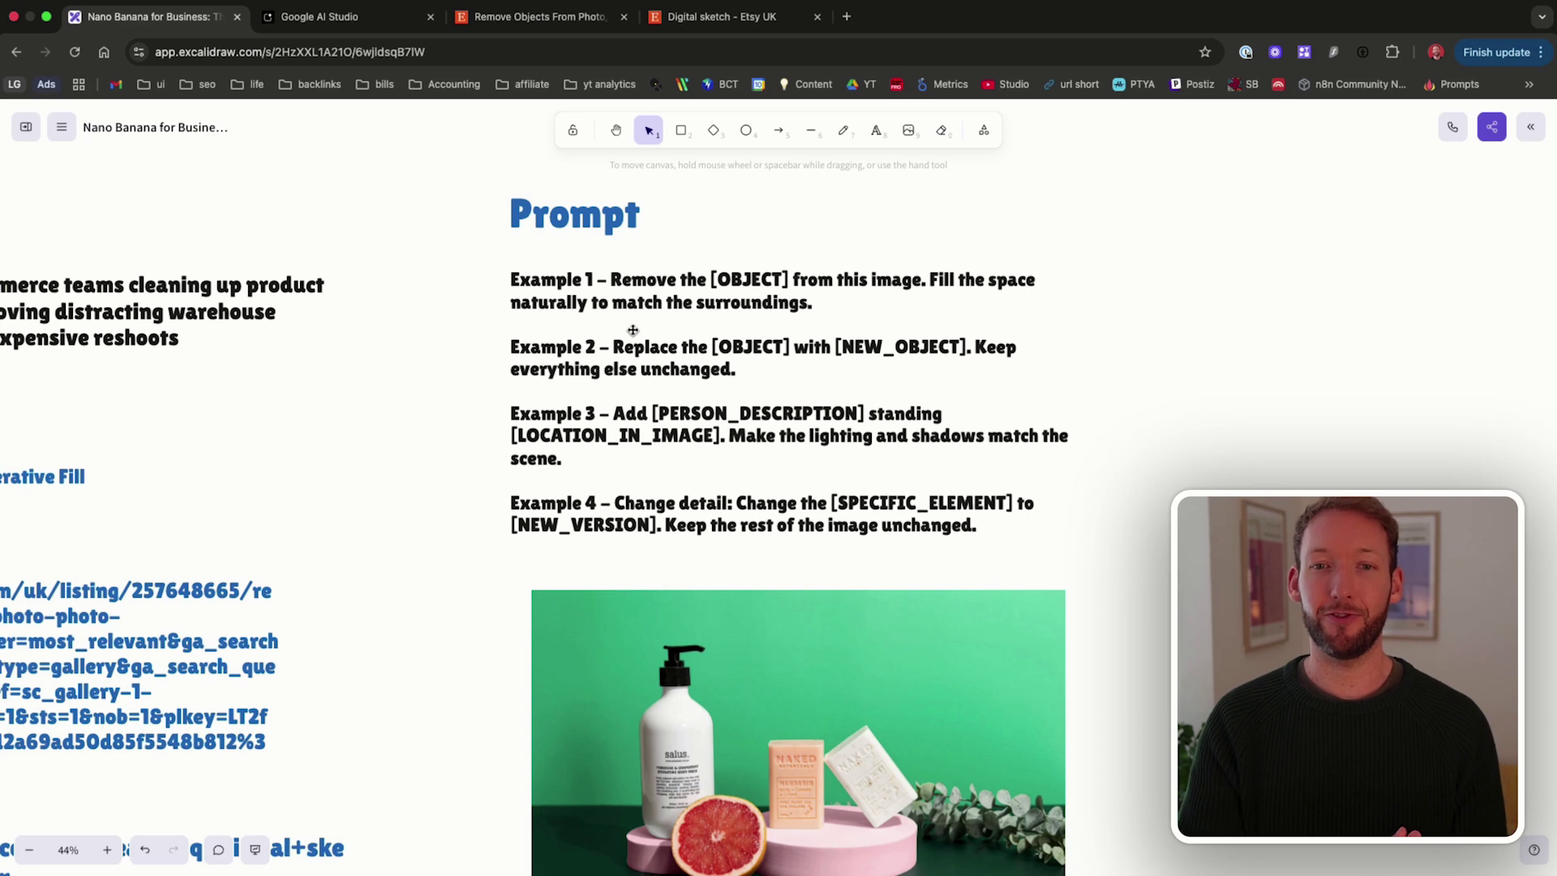
scroll(592, 532, "down", 2)
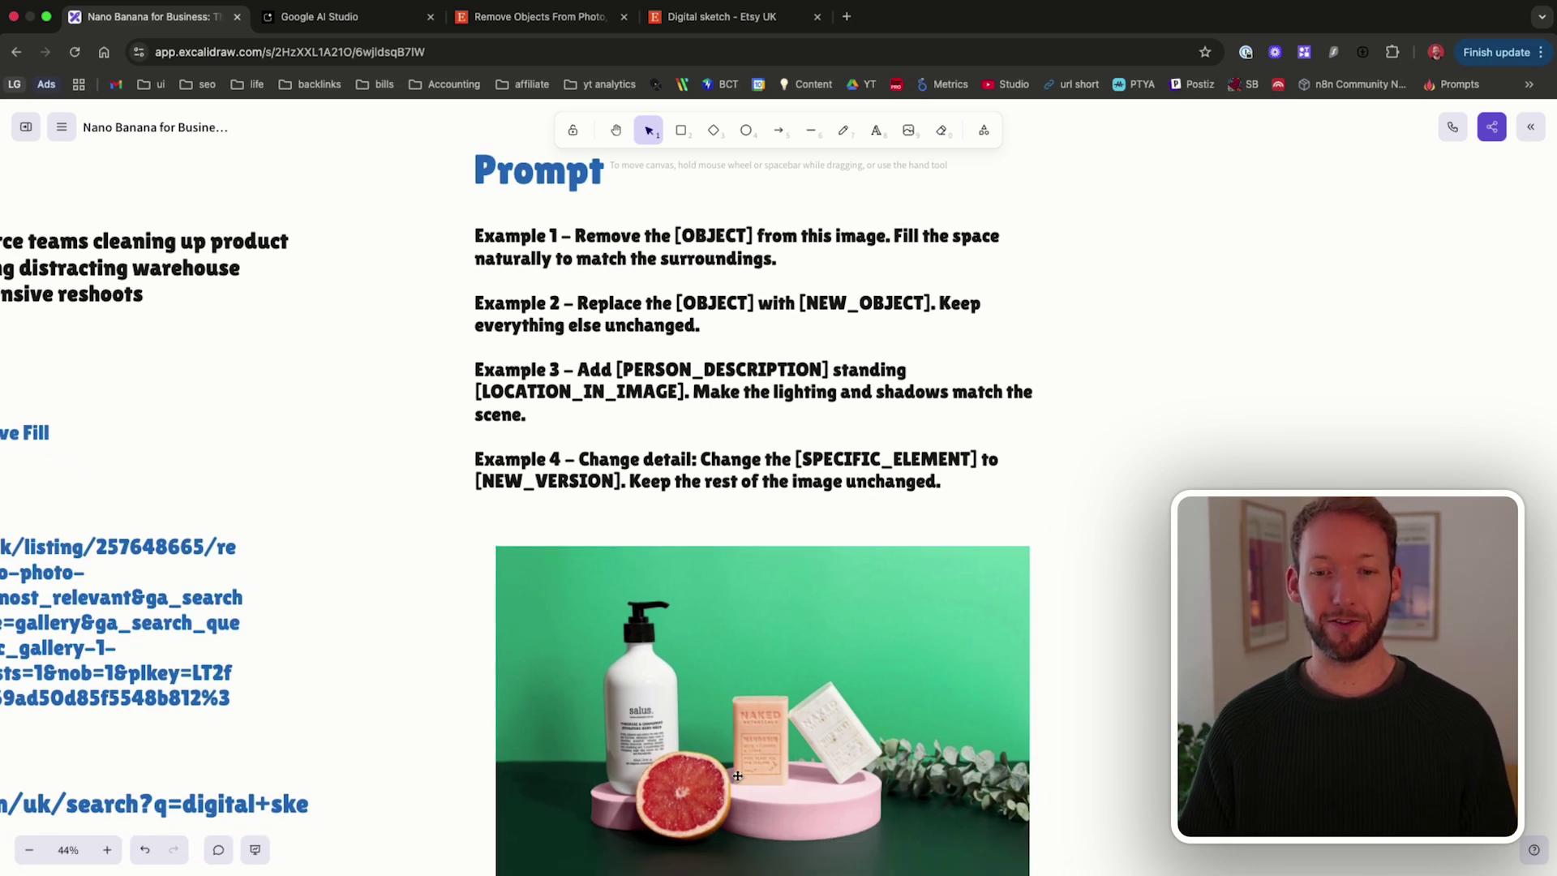
scroll(748, 310, "down", 2)
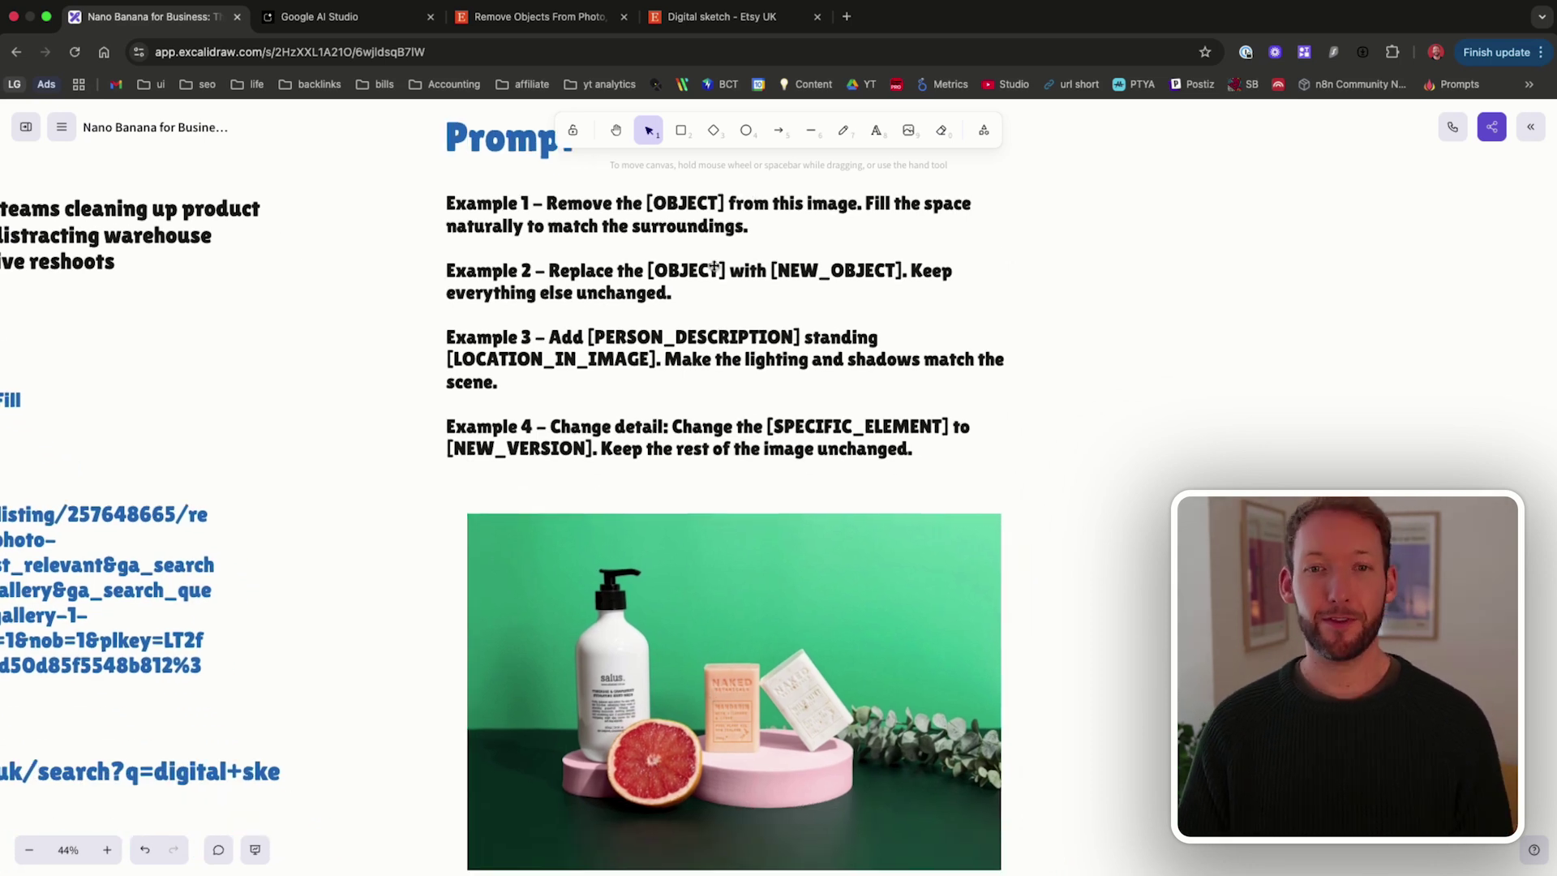
Take the Example 1 prompt and run "Remove the fruit from this image. Fill the space naturally to match the surroundings." on the product photo in Google AI Studio.
double_click(761, 292)
left_click_drag(546, 203, 747, 226)
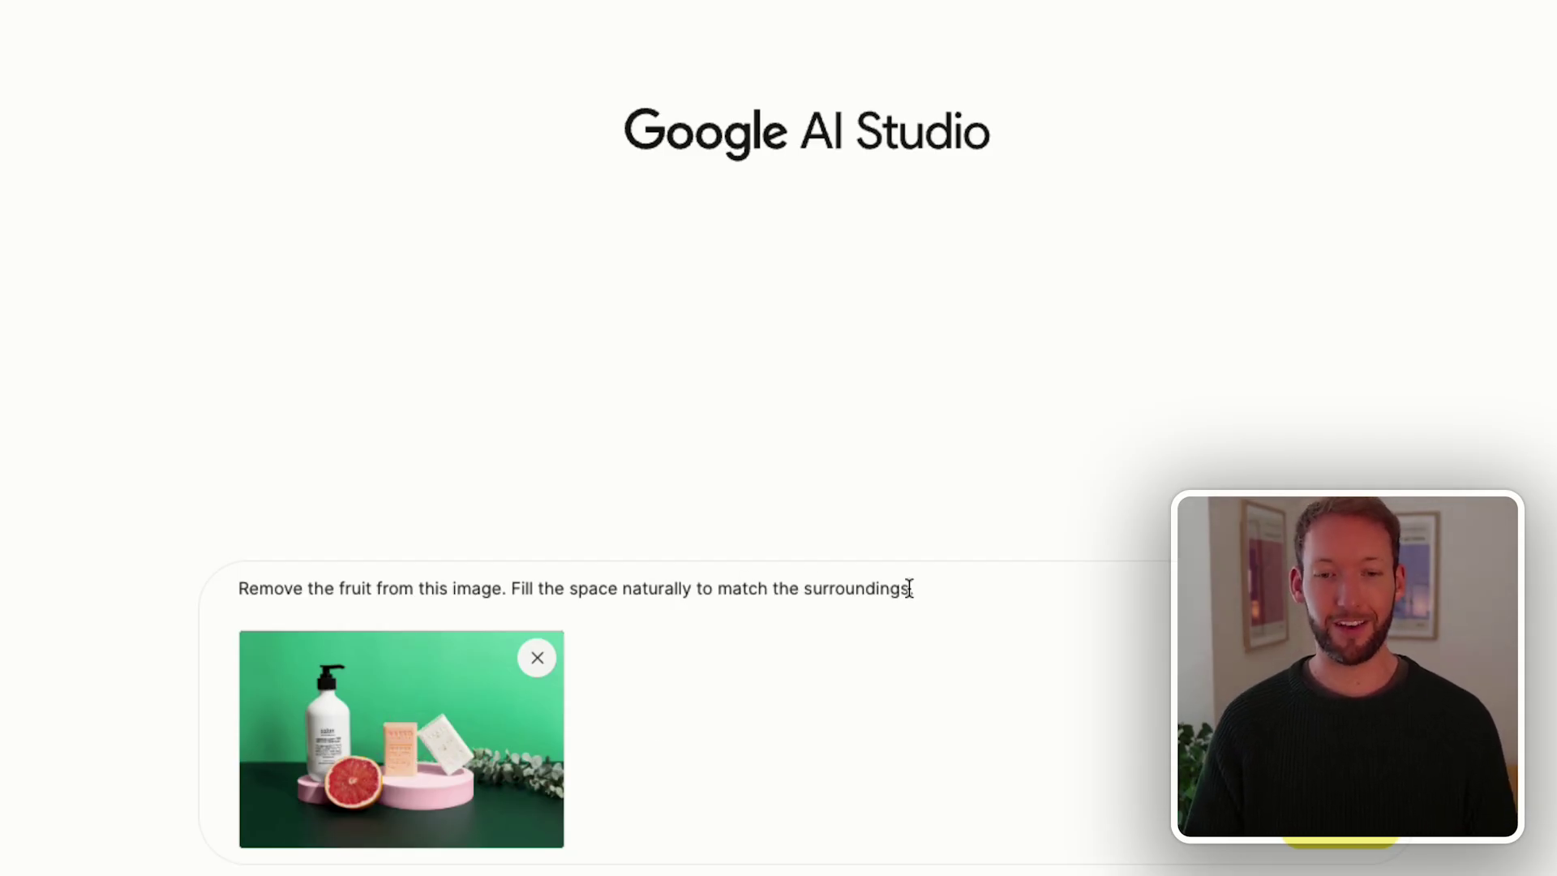
key("super+Return")
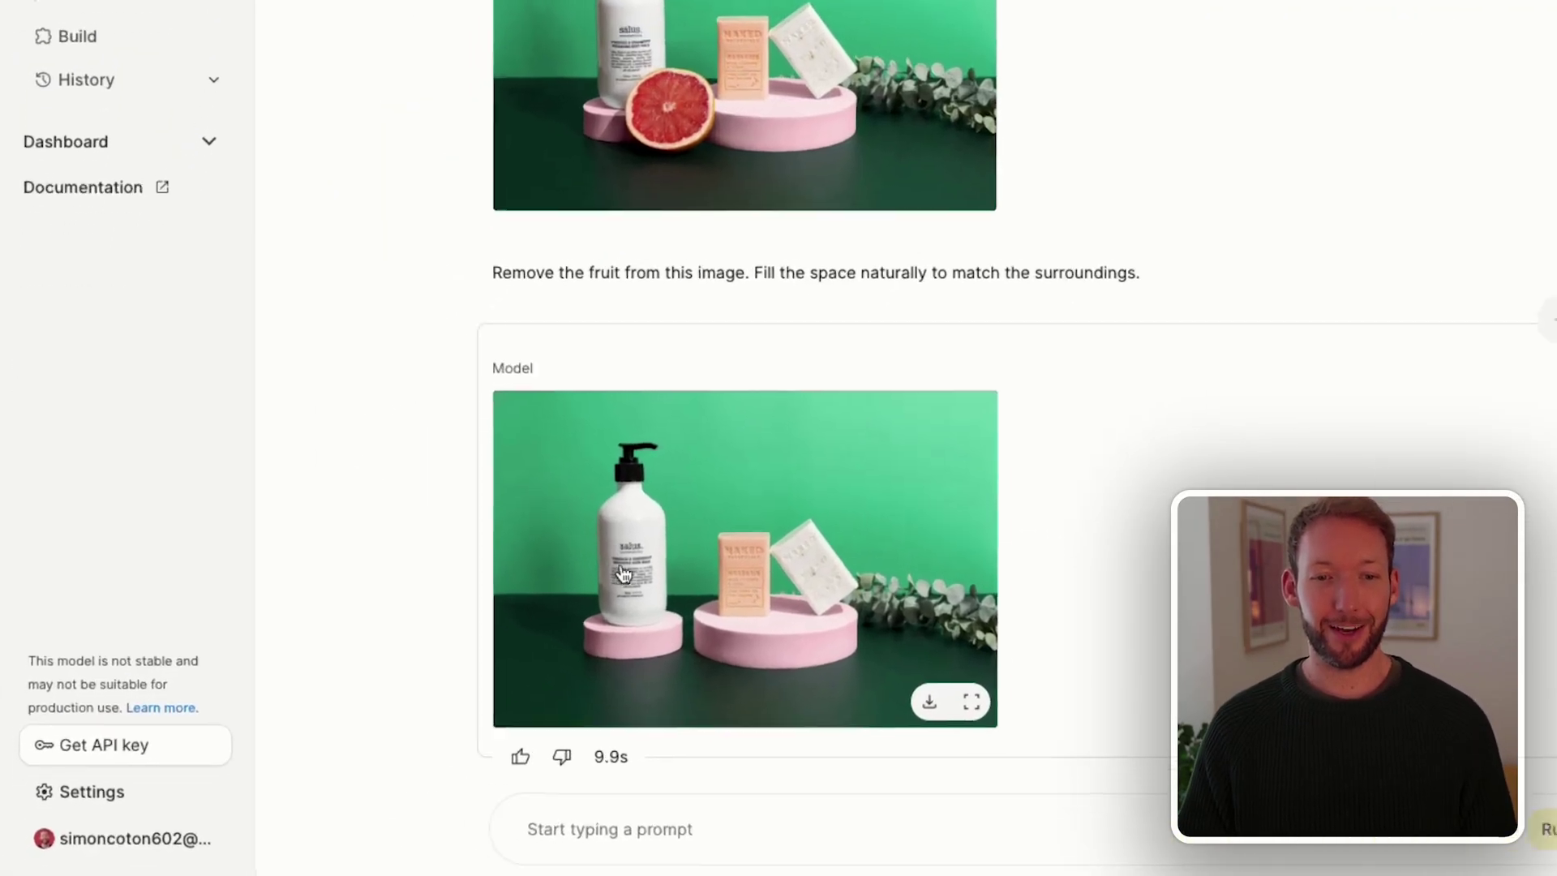
View the fruit-free product image at full size, then check the half-lemon replacement prompt and its generated image.
left_click(647, 591)
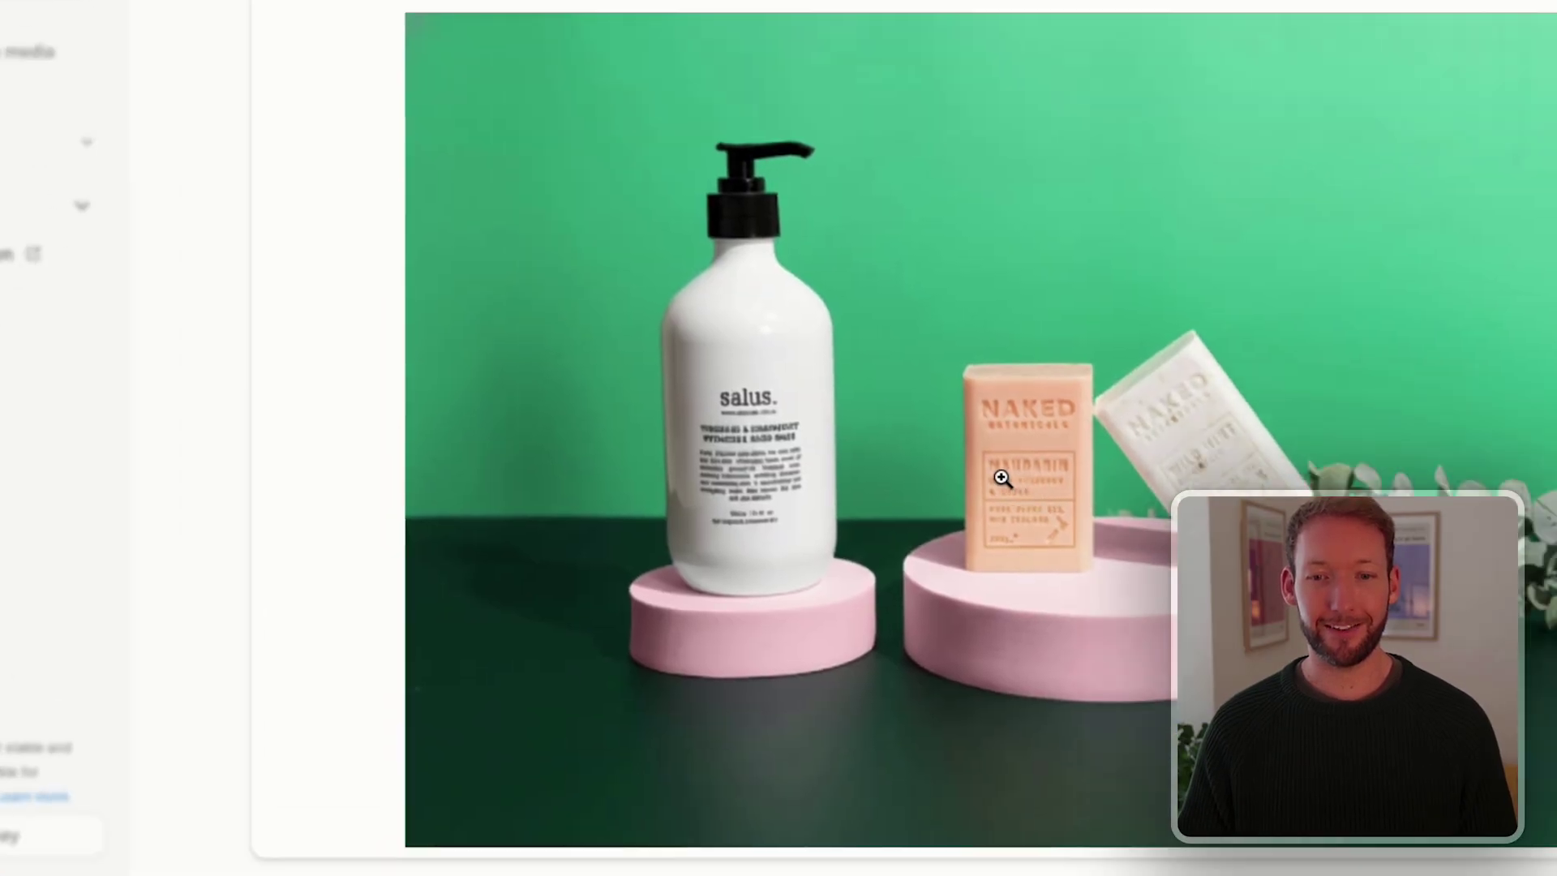
left_click(1206, 260)
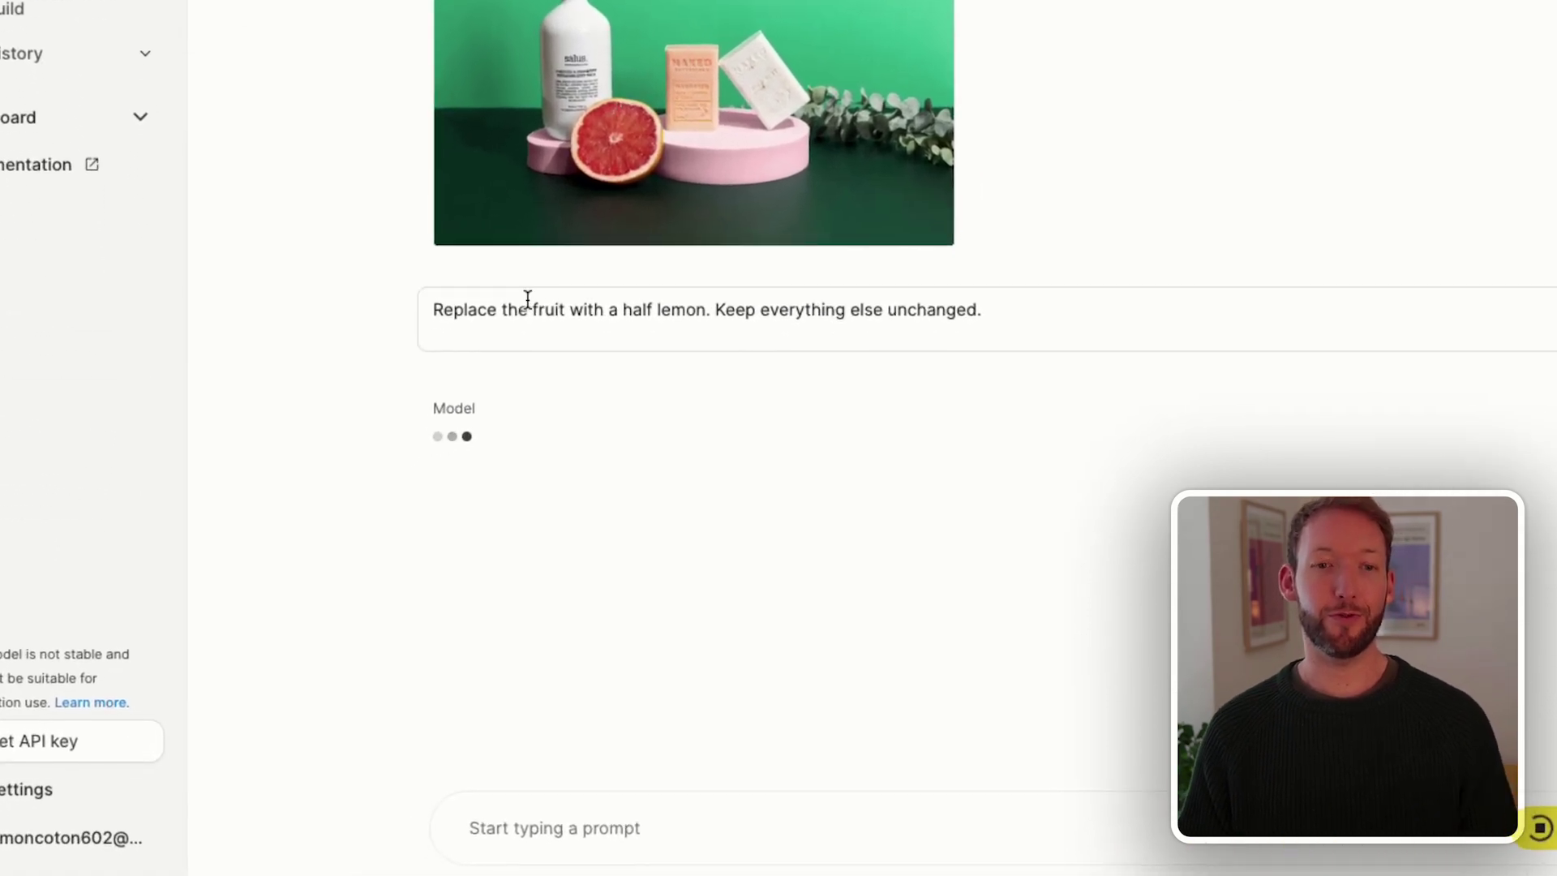
left_click_drag(520, 315, 837, 315)
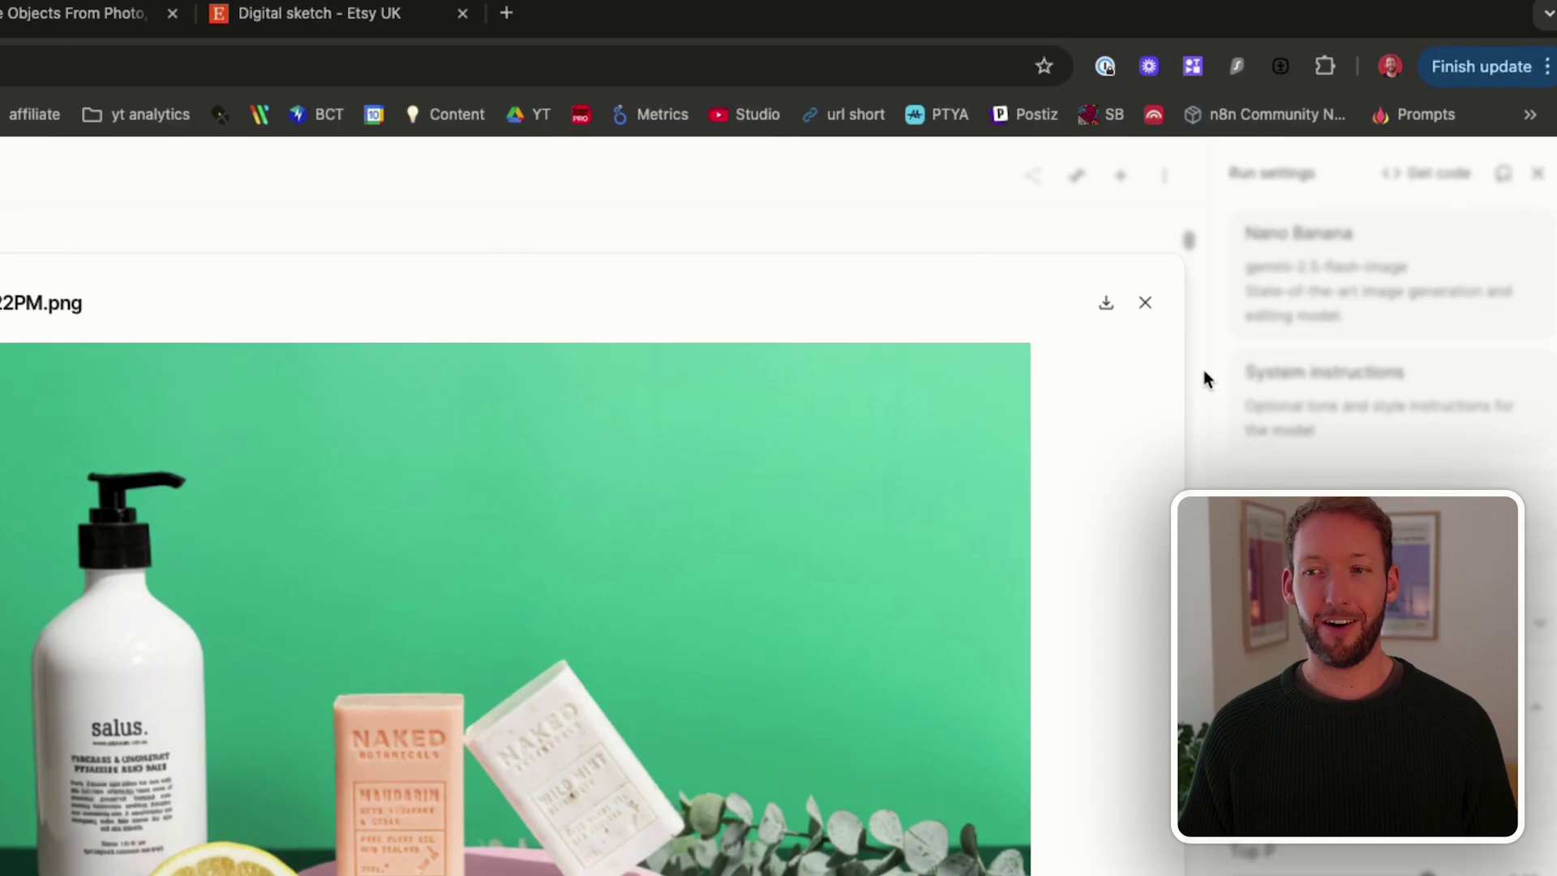
left_click(1192, 377)
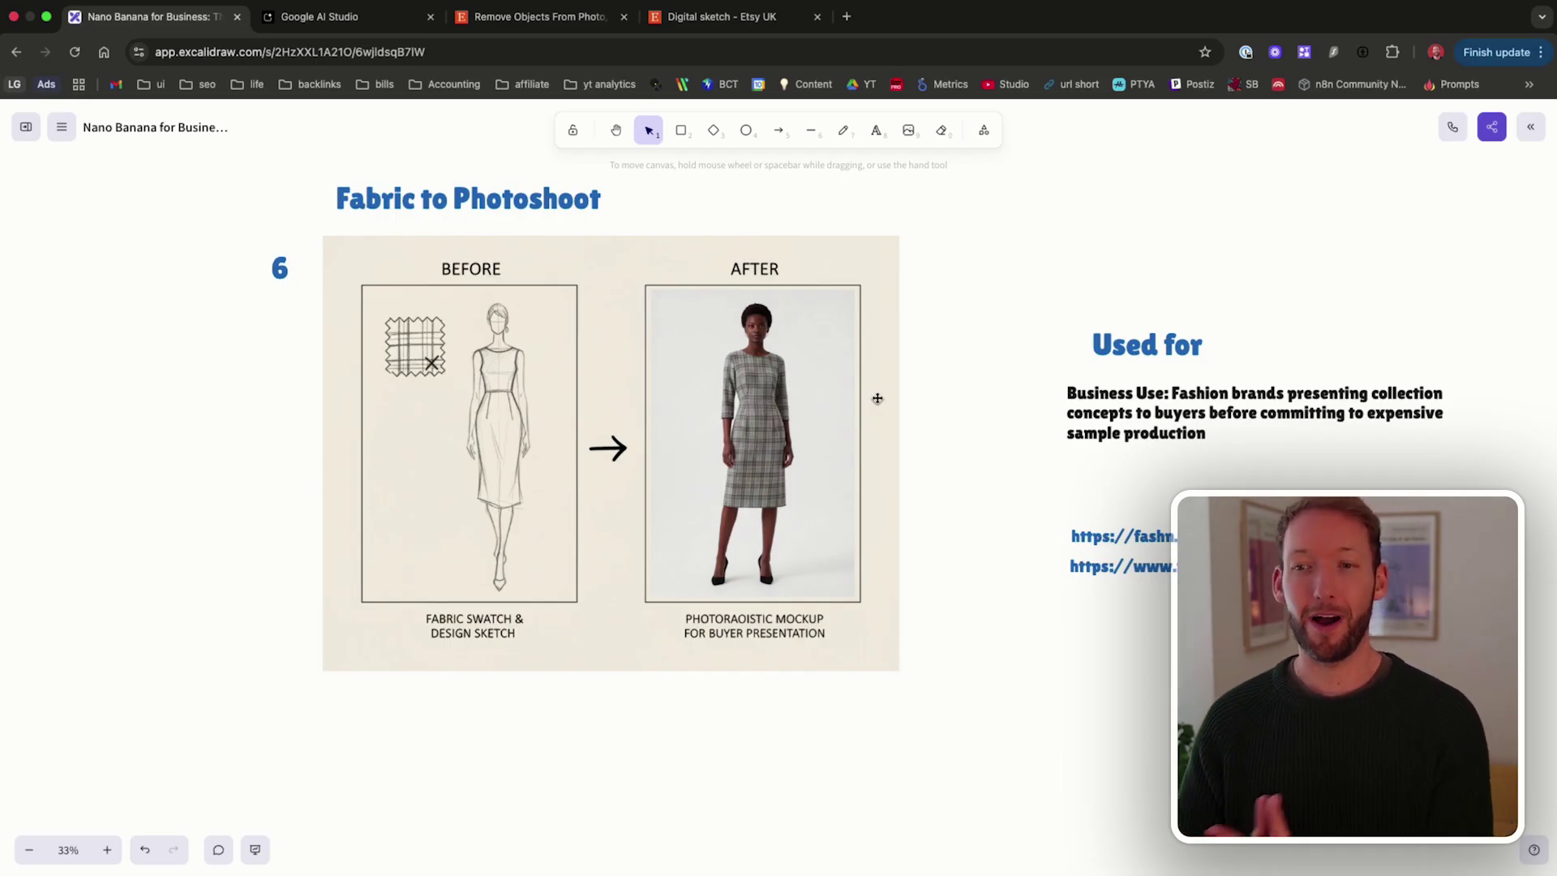
Copy the fashn.ai link from the Fabric to Photoshoot section in Excalidraw and open it in a new tab.
scroll(877, 399, "right", 10)
double_click(556, 490)
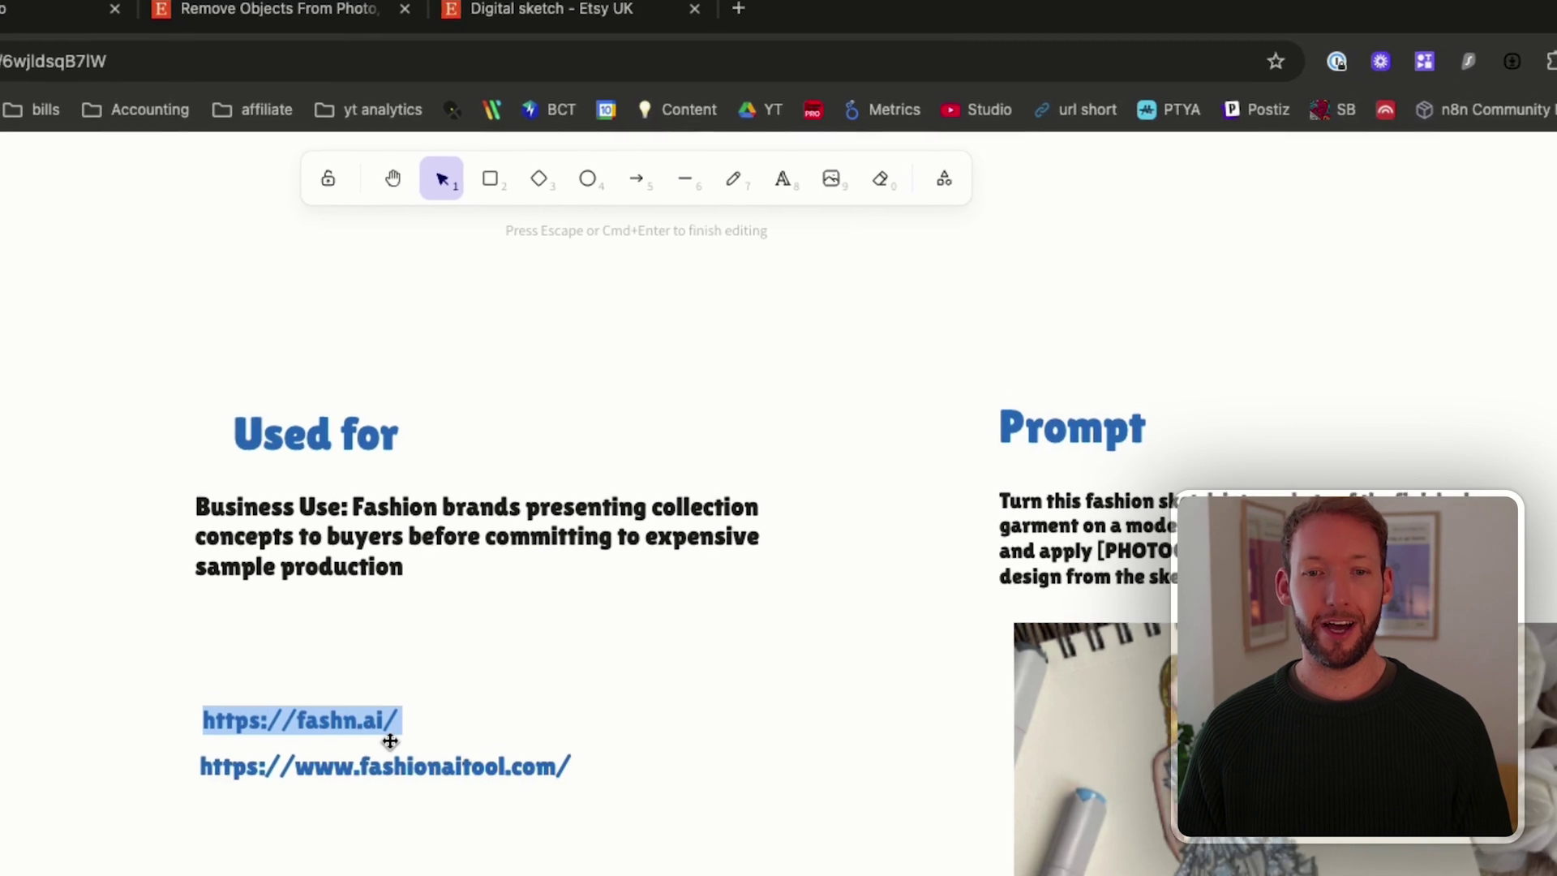
left_click(726, 25)
key("super+v")
key("Return")
left_click(393, 26)
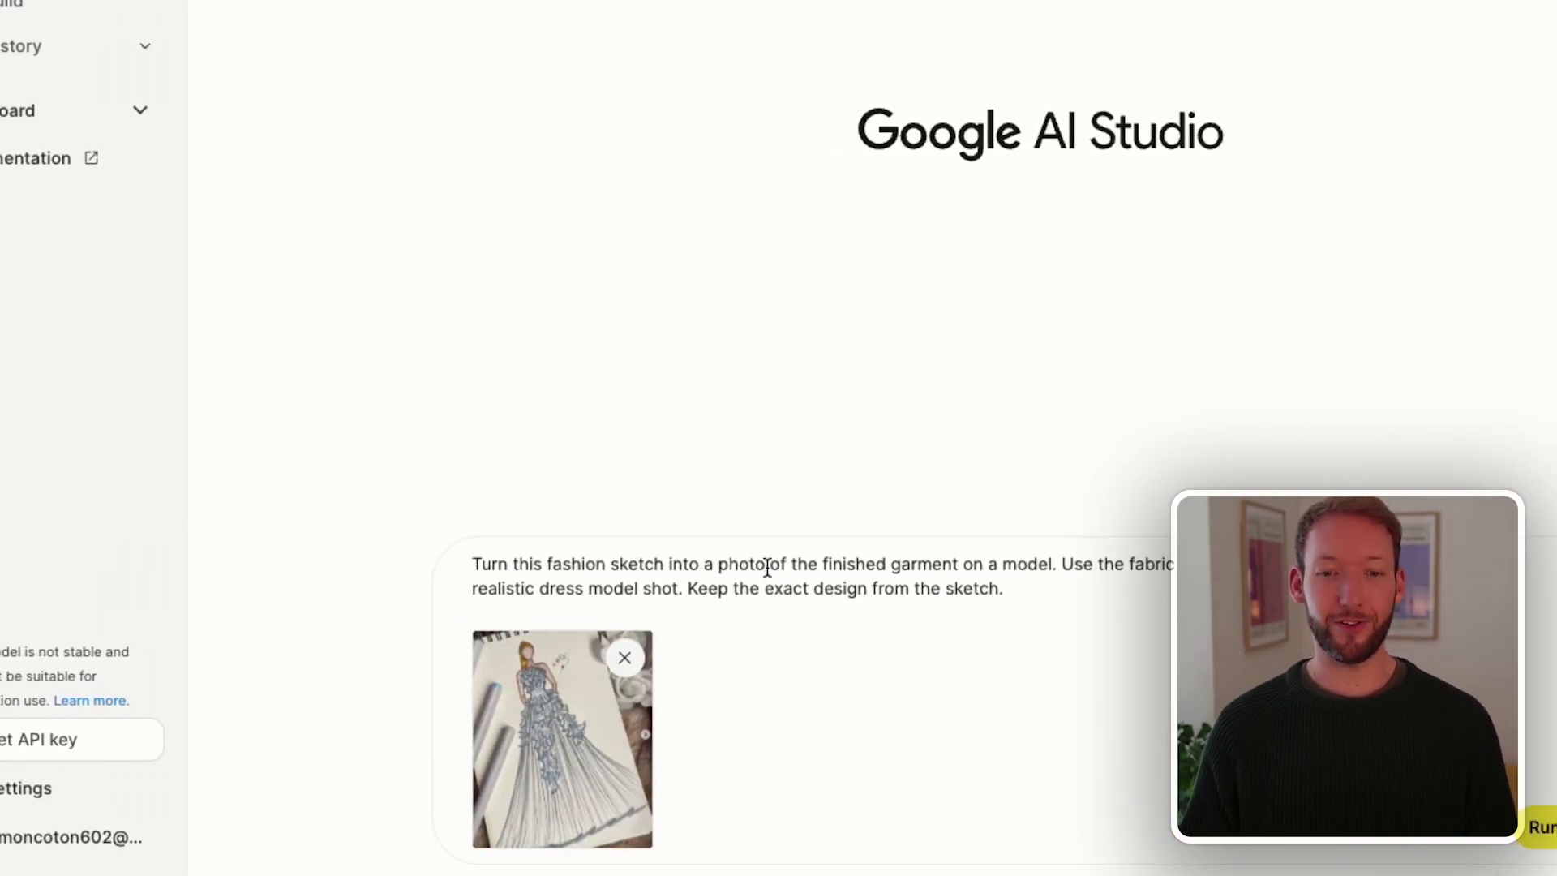
Run the prompt turning the fashion sketch into a photo of the finished garment on a model, and review its fabric and design wording.
key("ctrl+Return")
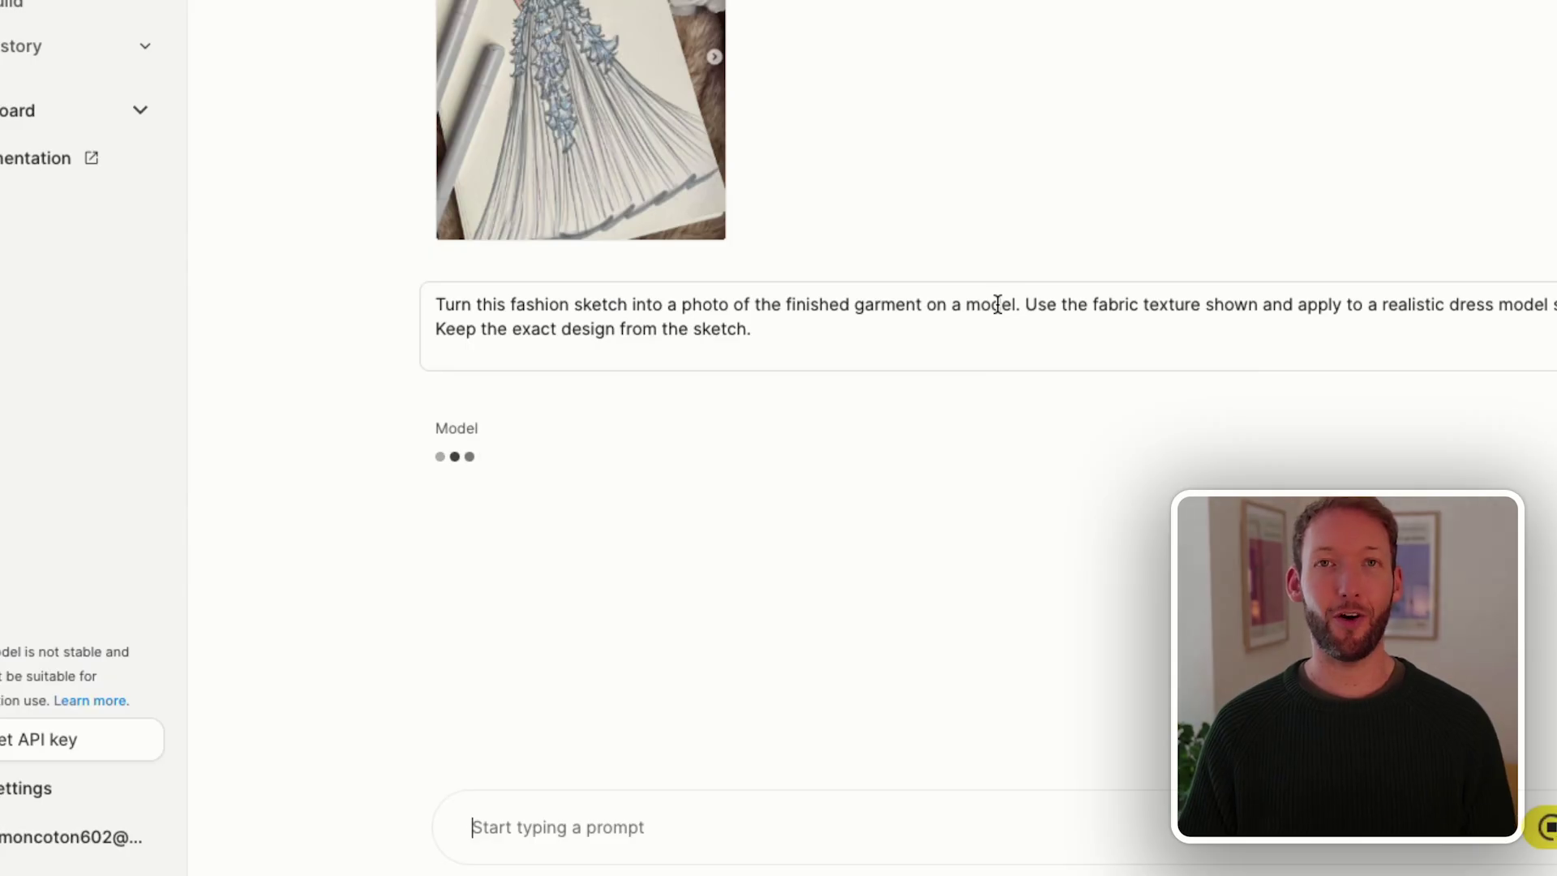
mouse_move(1057, 309)
left_mouse_down()
mouse_move(1191, 309)
mouse_move(1220, 337)
left_mouse_up()
left_click(1221, 339)
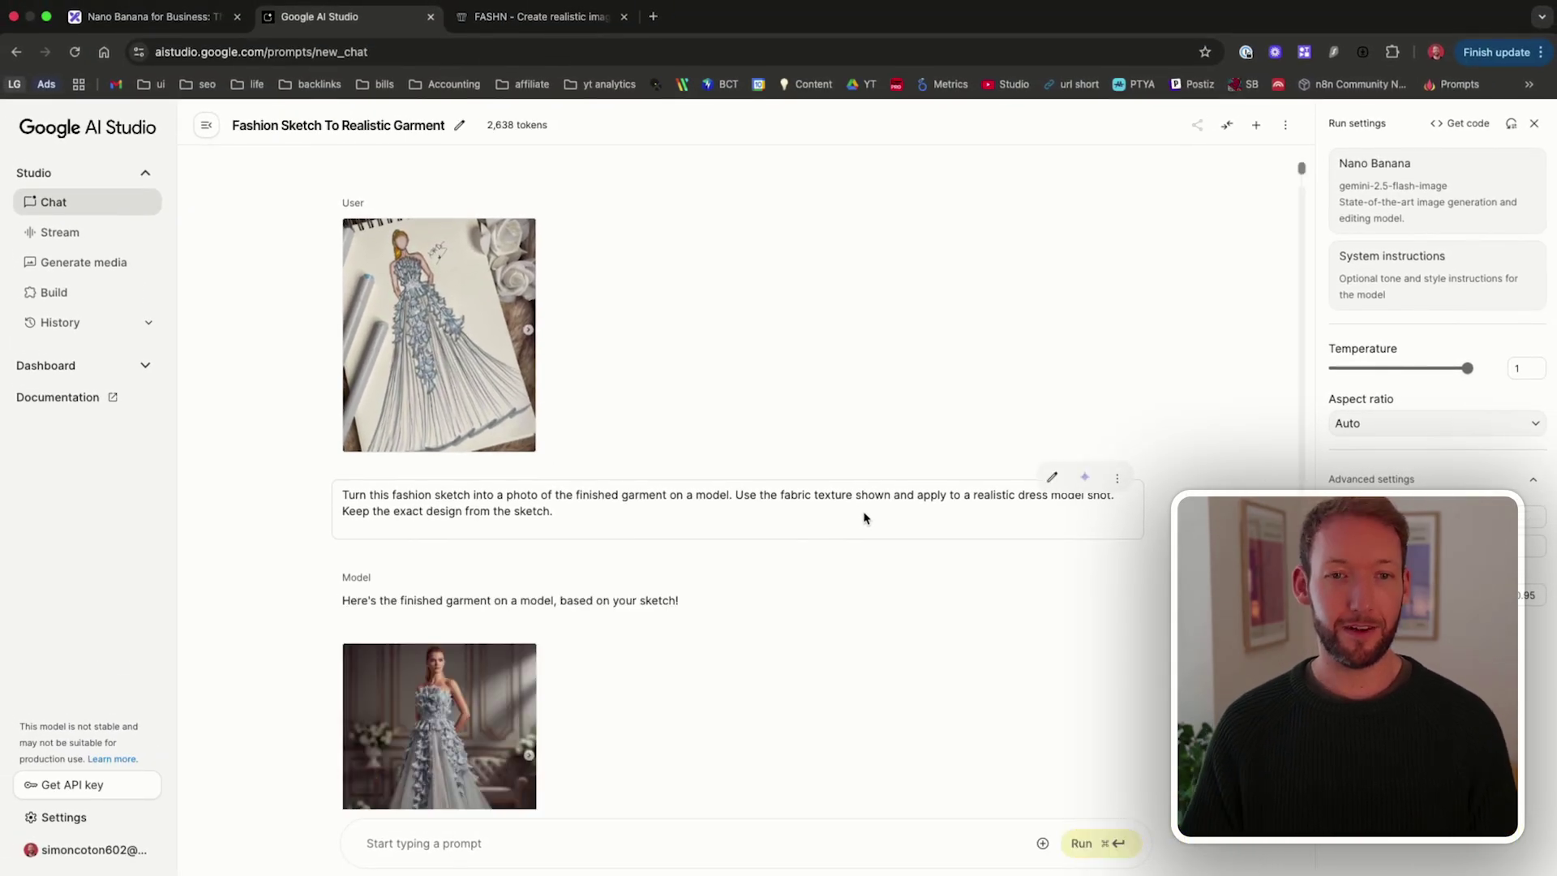
View the uploaded dress sketch at full size, then the generated garment photo for comparison.
left_click(430, 381)
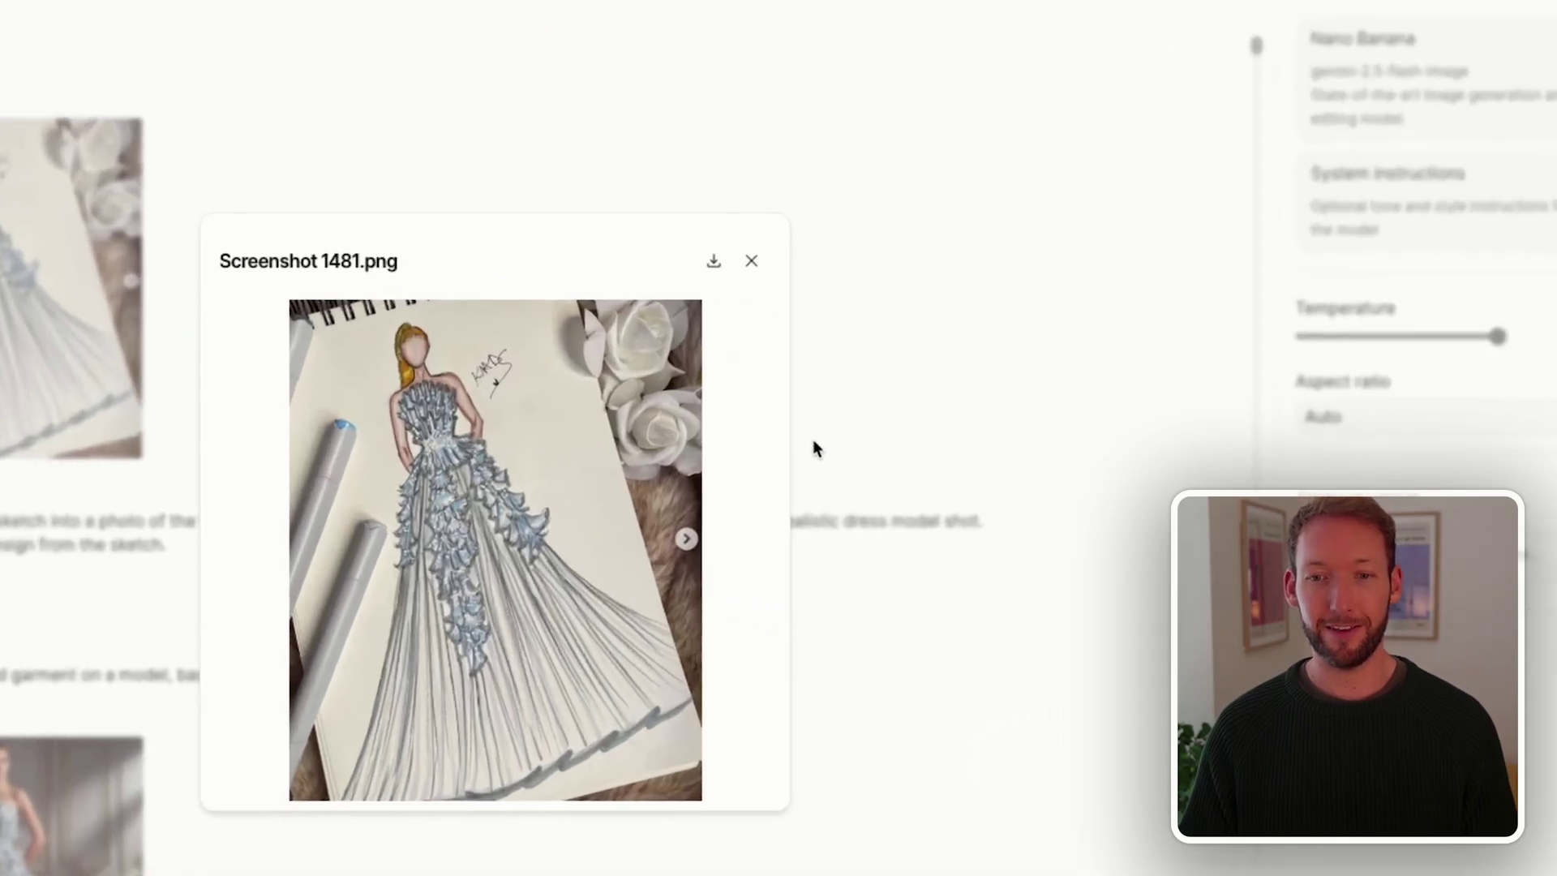
left_click(1011, 446)
left_click(435, 733)
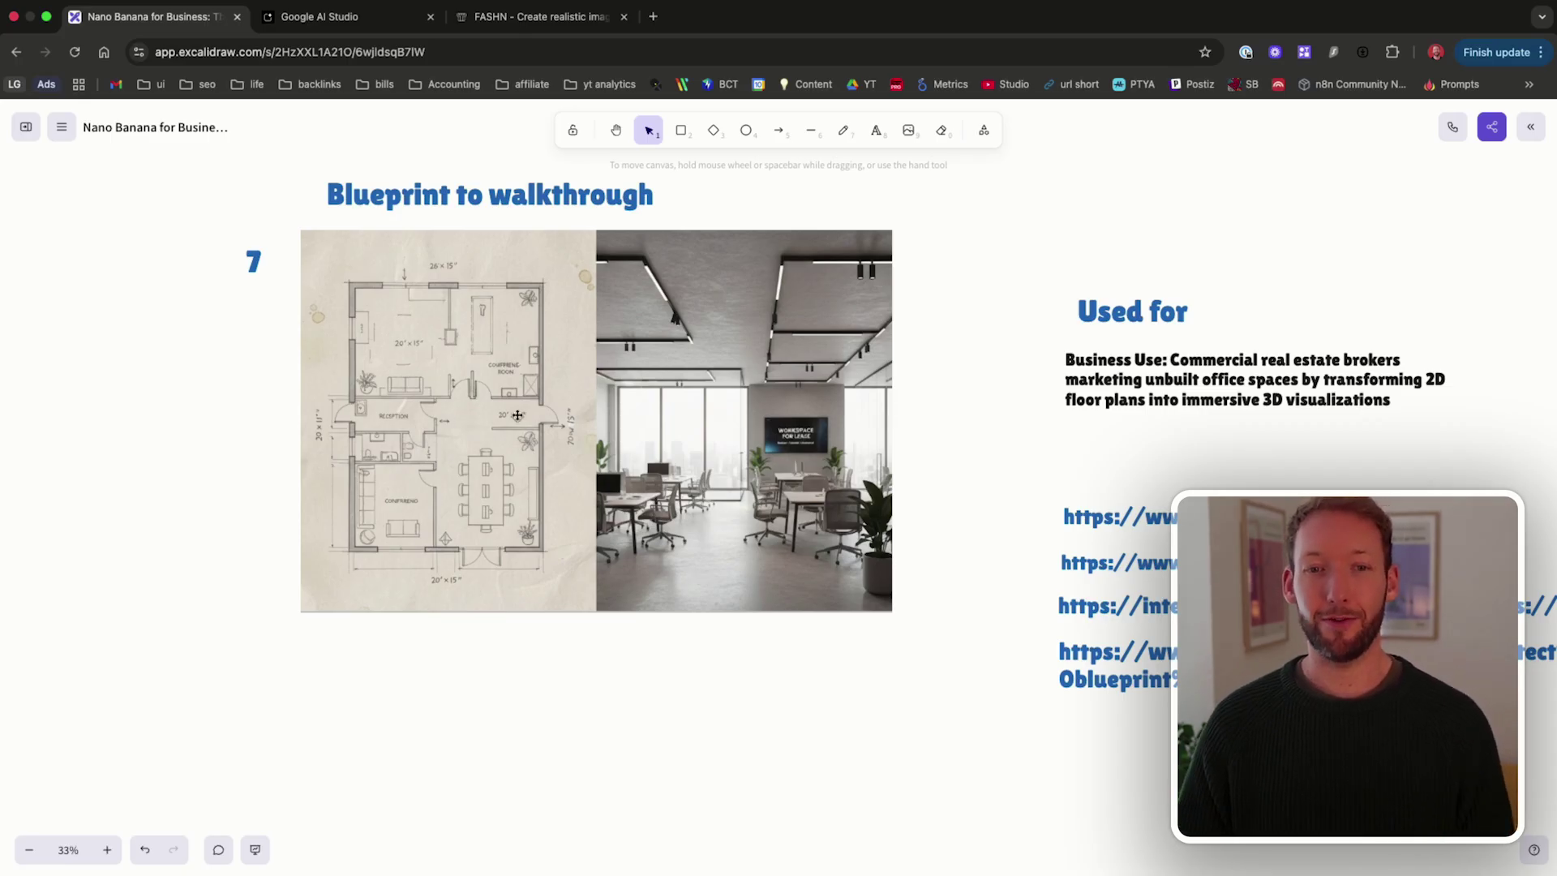
Copy the interiorai.com link from the Blueprint to walkthrough section in Excalidraw and open it in a new tab.
scroll(889, 493, "right", 5)
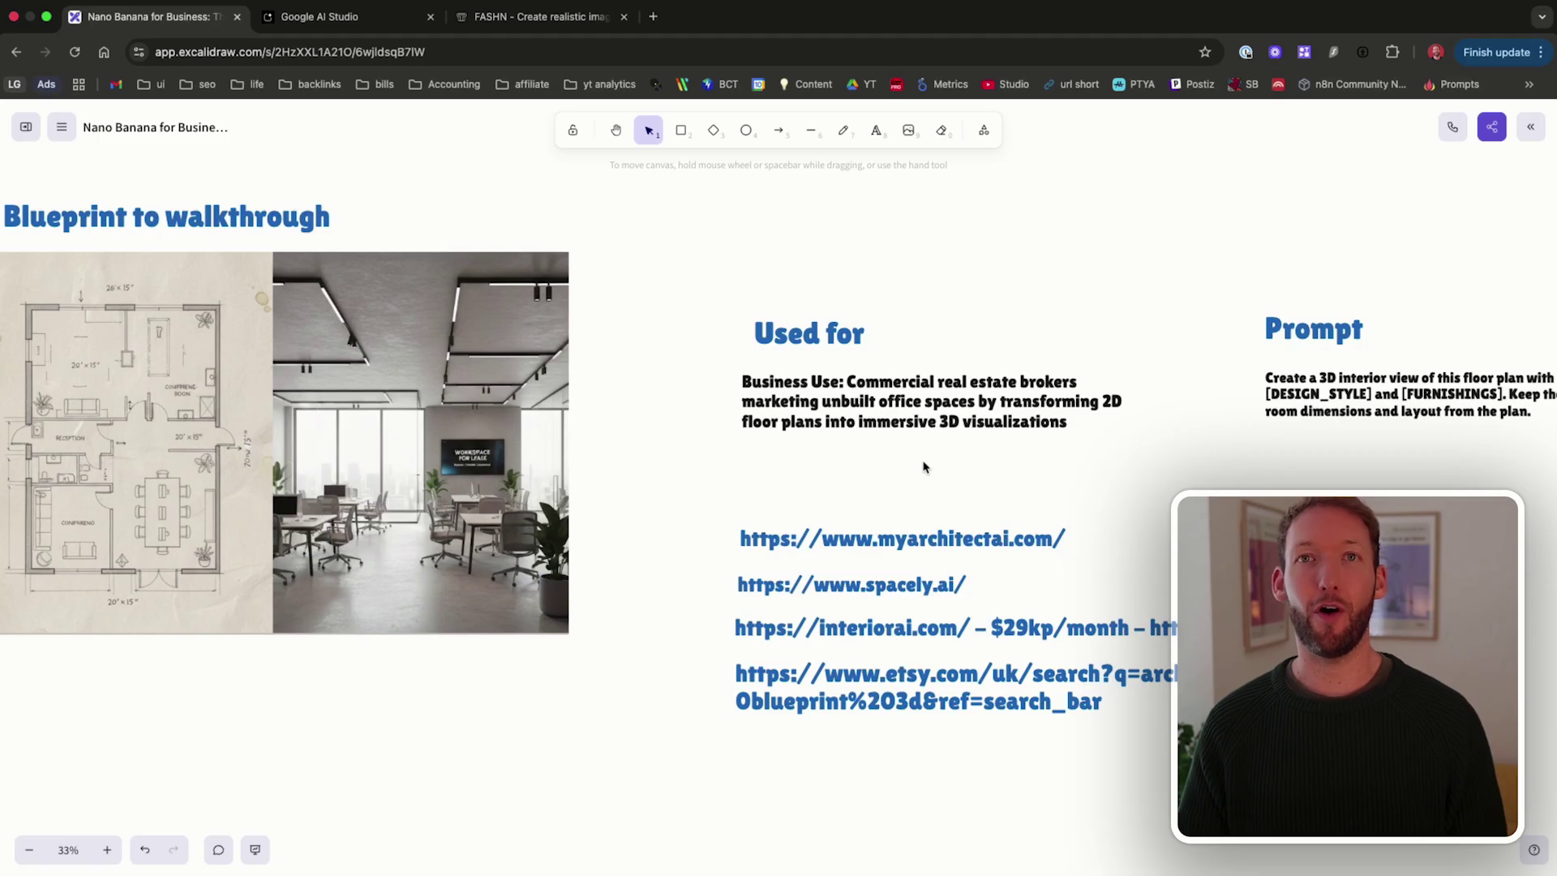
scroll(892, 456, "down", 5)
scroll(892, 457, "right", 4)
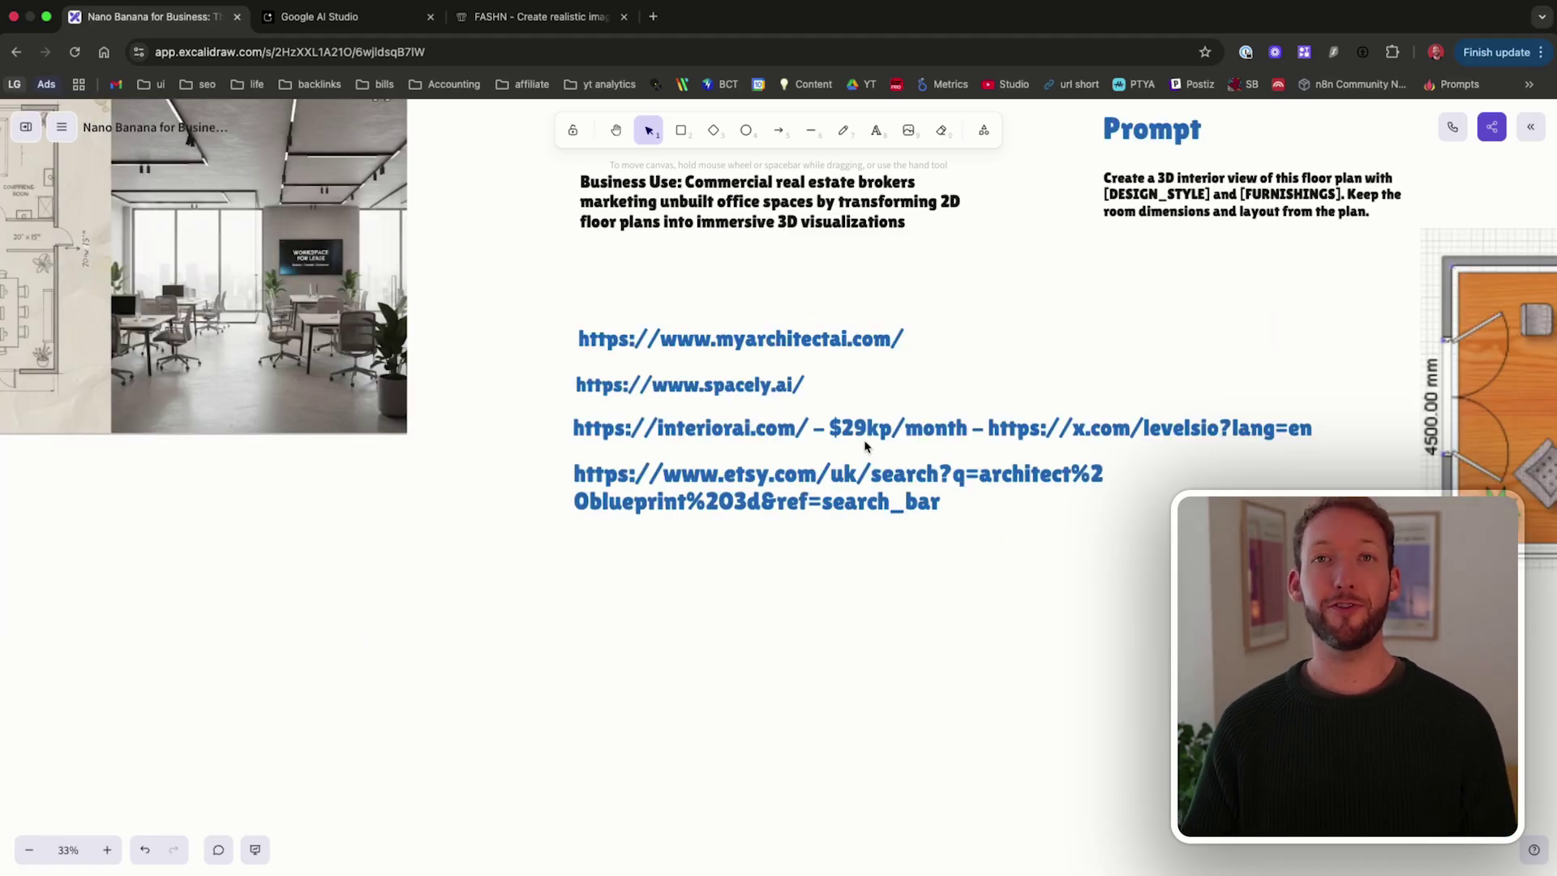
double_click(788, 438)
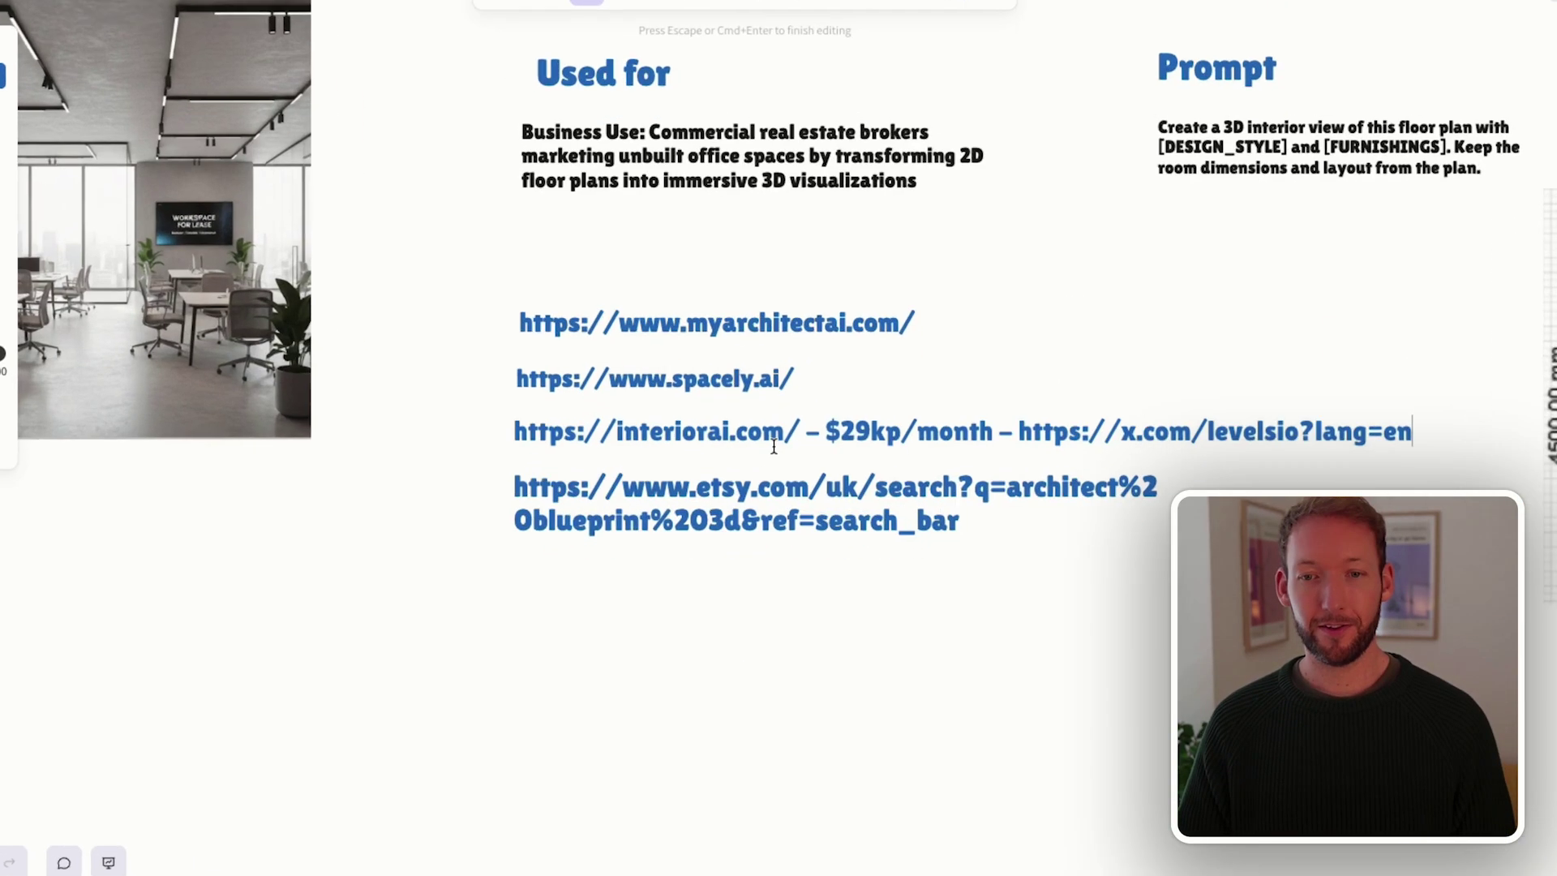
left_click_drag(806, 446, 519, 447)
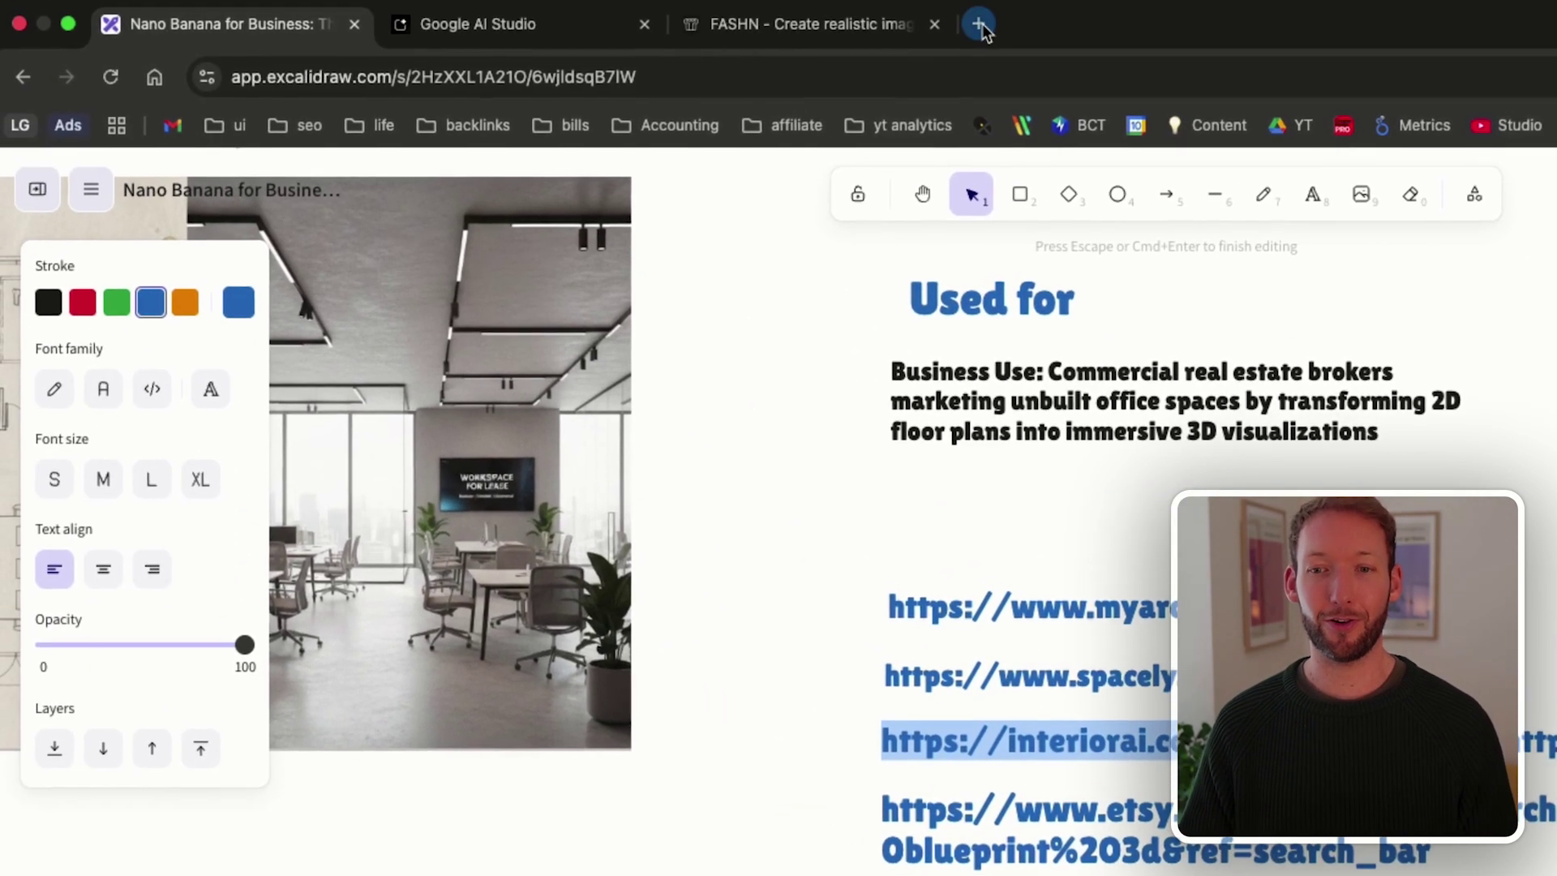
key("Escape")
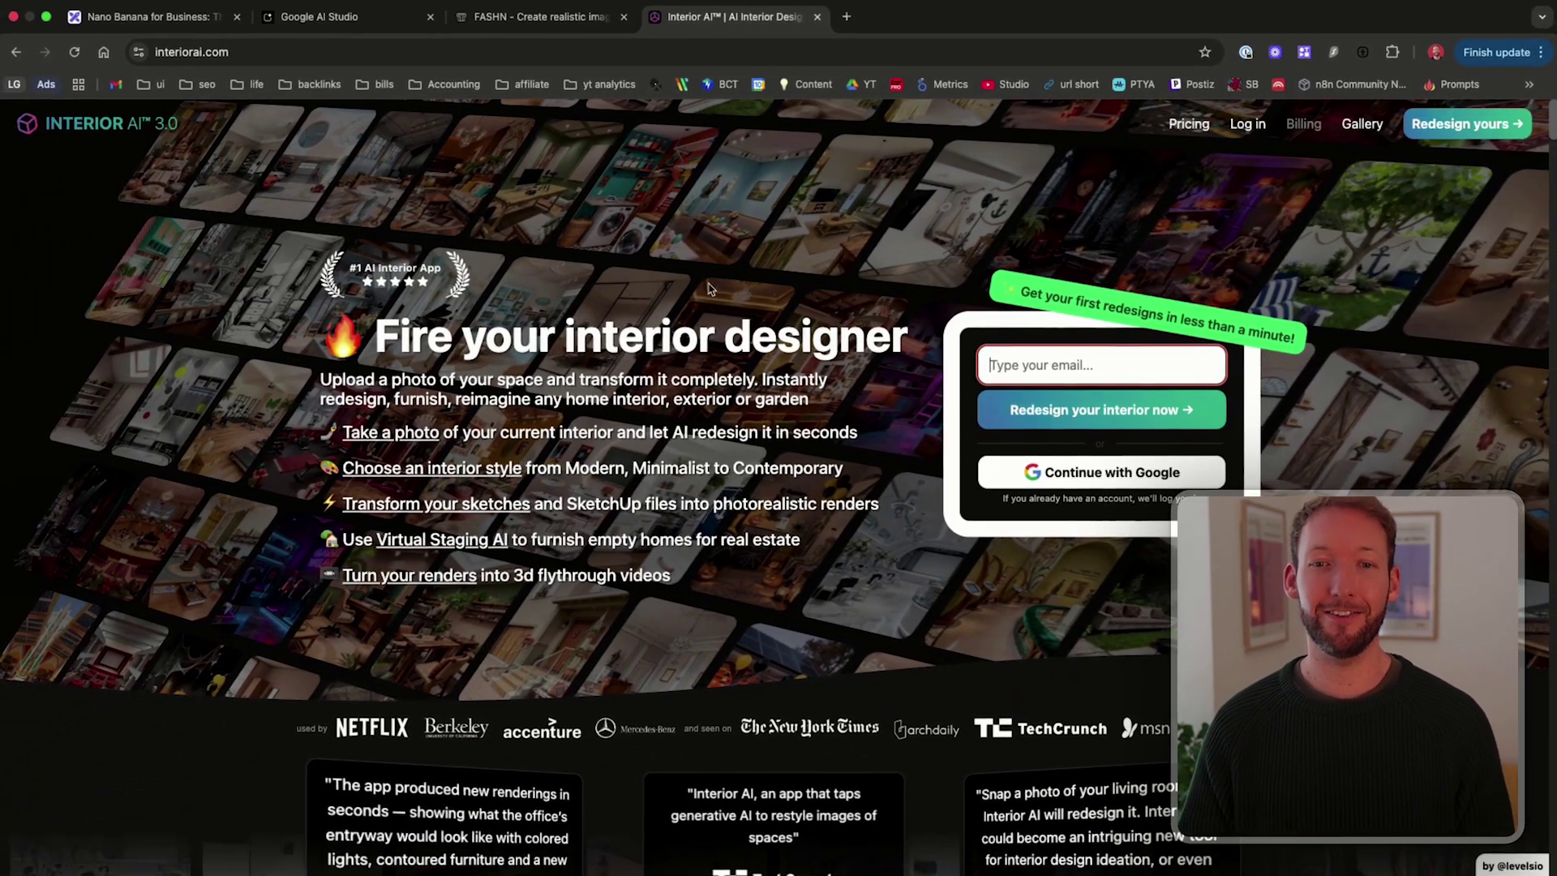
Browse the Interior AI homepage gallery, then open the Etsy "architect blueprint 3d" search link in a new tab.
scroll(714, 479, "down", 10)
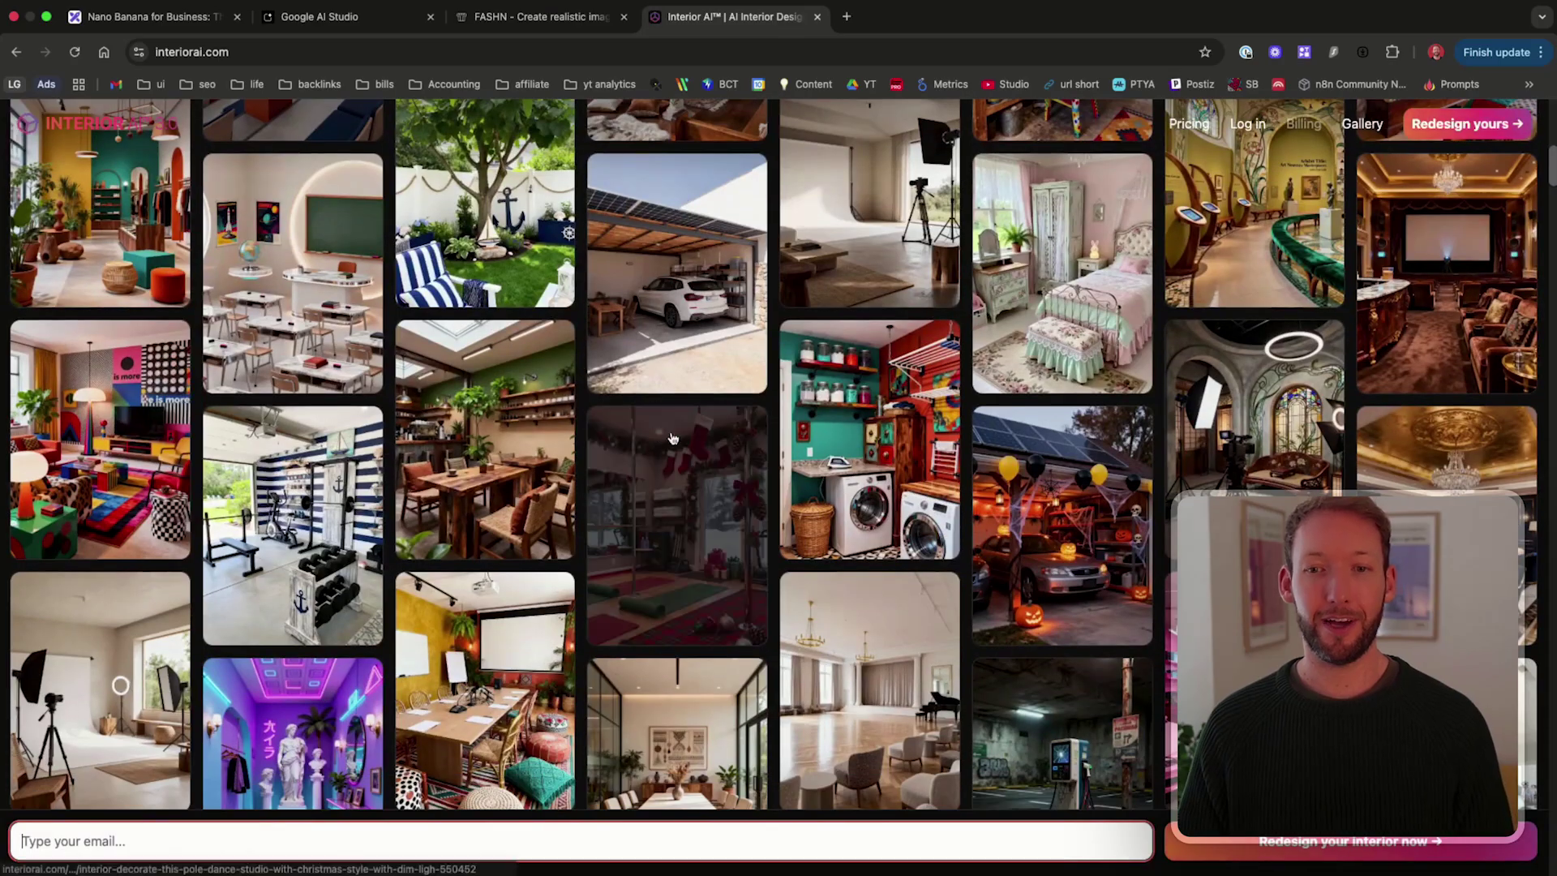
scroll(721, 503, "down", 7)
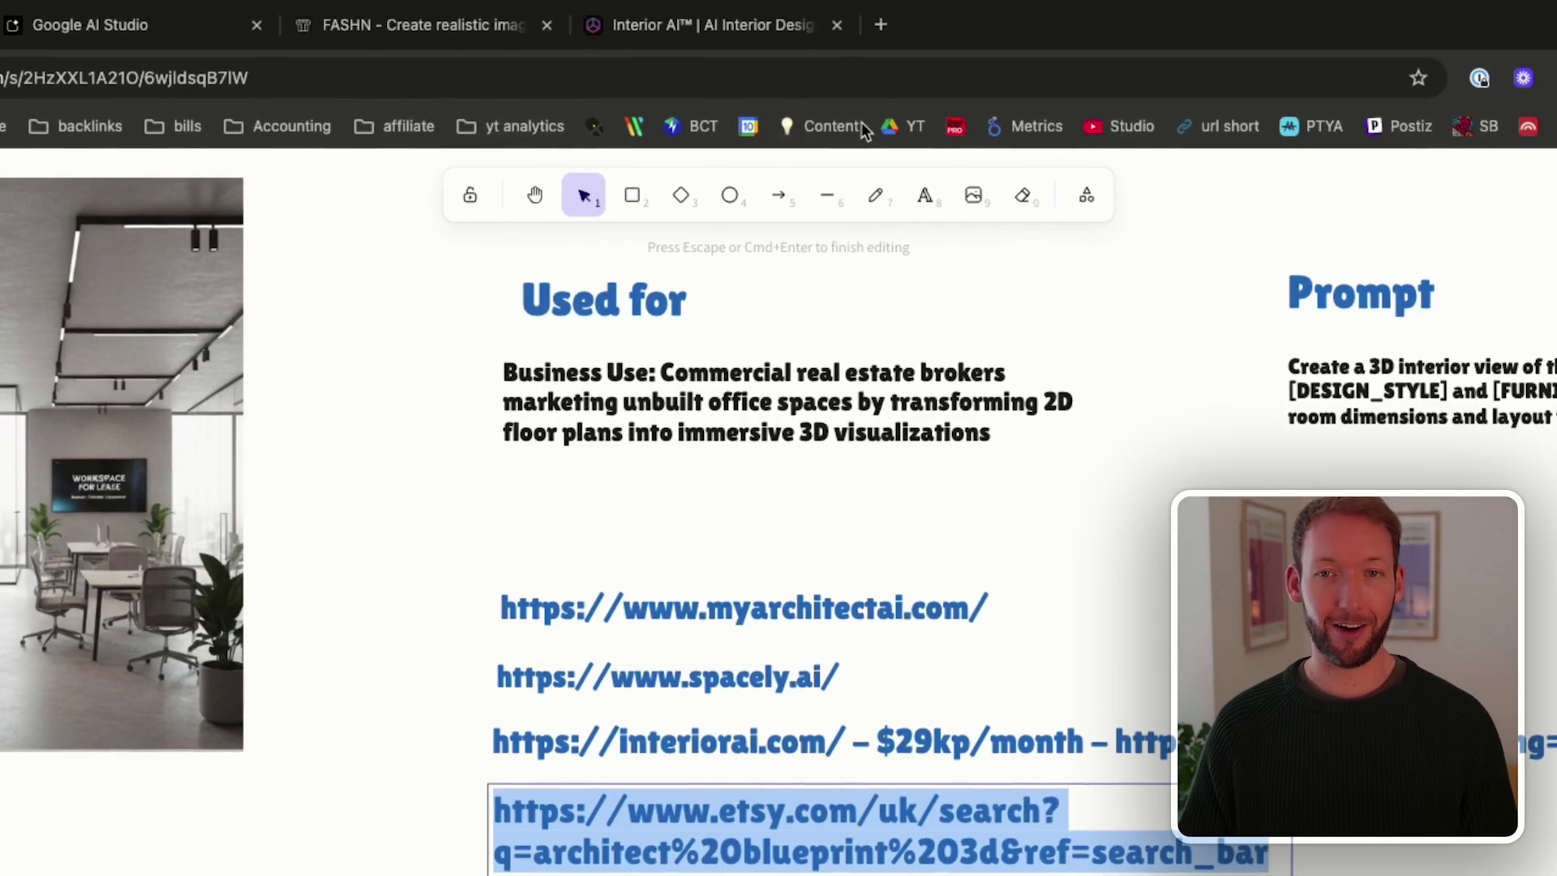
left_click(881, 22)
type("https://www.etsy.com/uk/search?q=architect%20blueprint%203d&ref=search_bar")
key("Return")
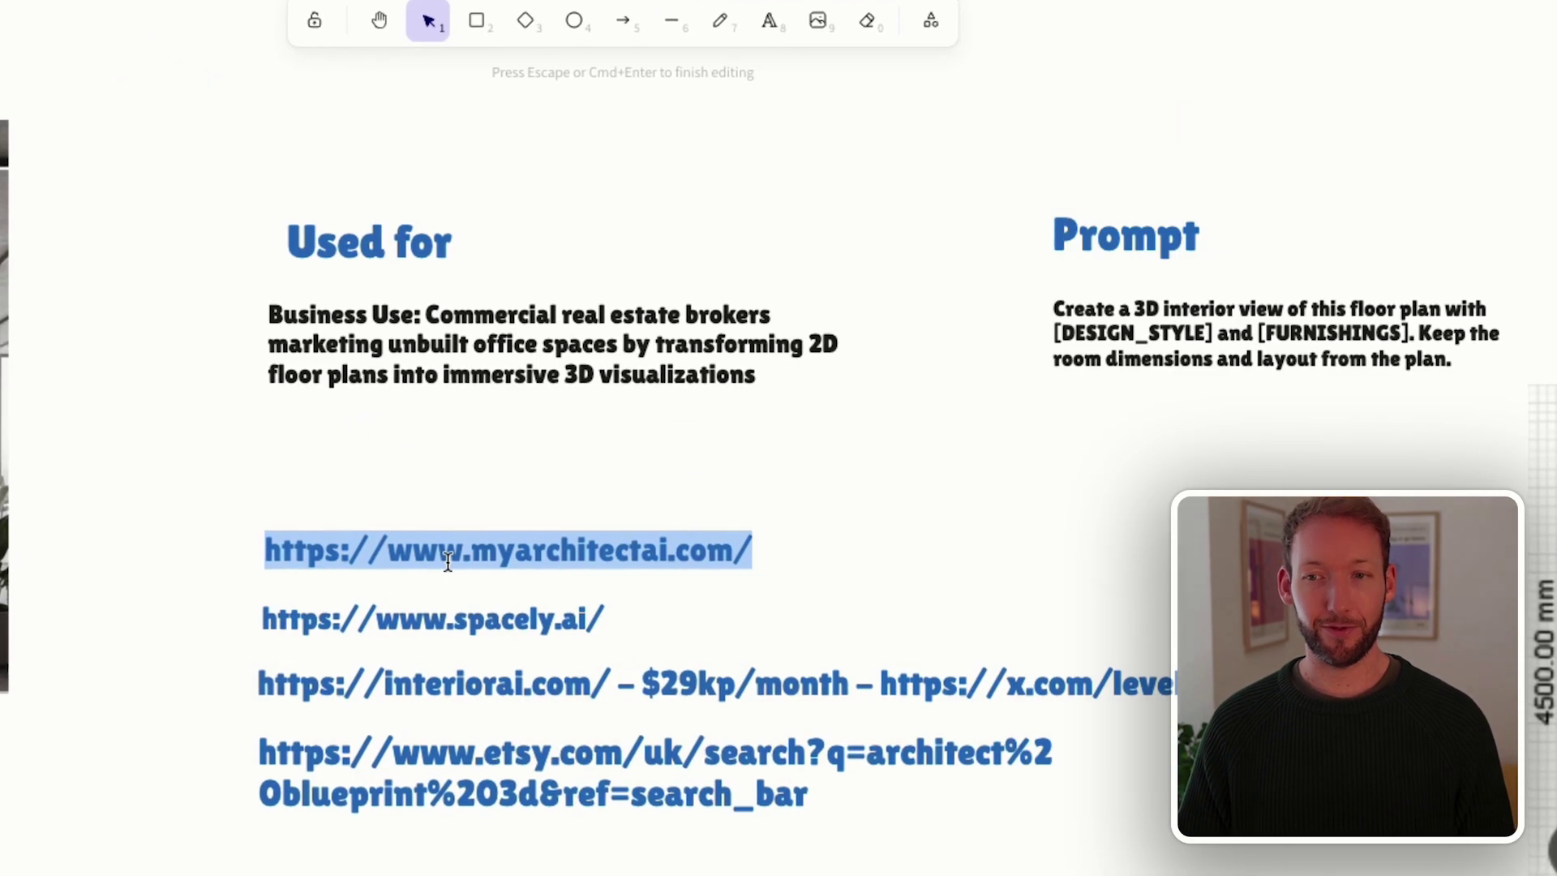
Leave the myarchitectai.com link and open the text of the floor plan prompt in the Blueprint to walkthrough section.
left_click(830, 511)
scroll(793, 480, "right", 10)
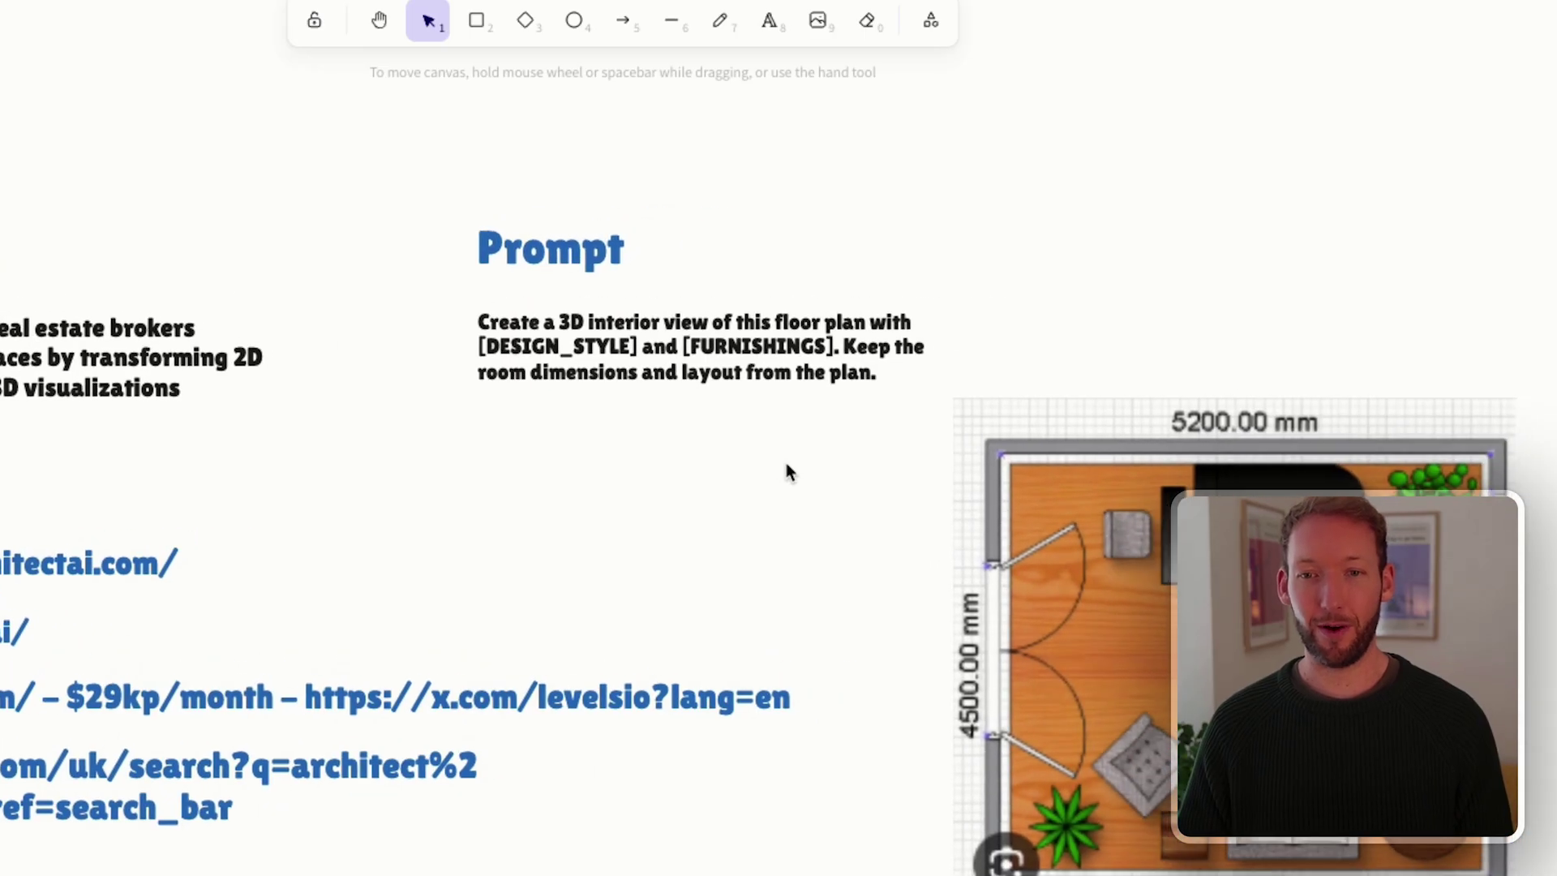
double_click(706, 352)
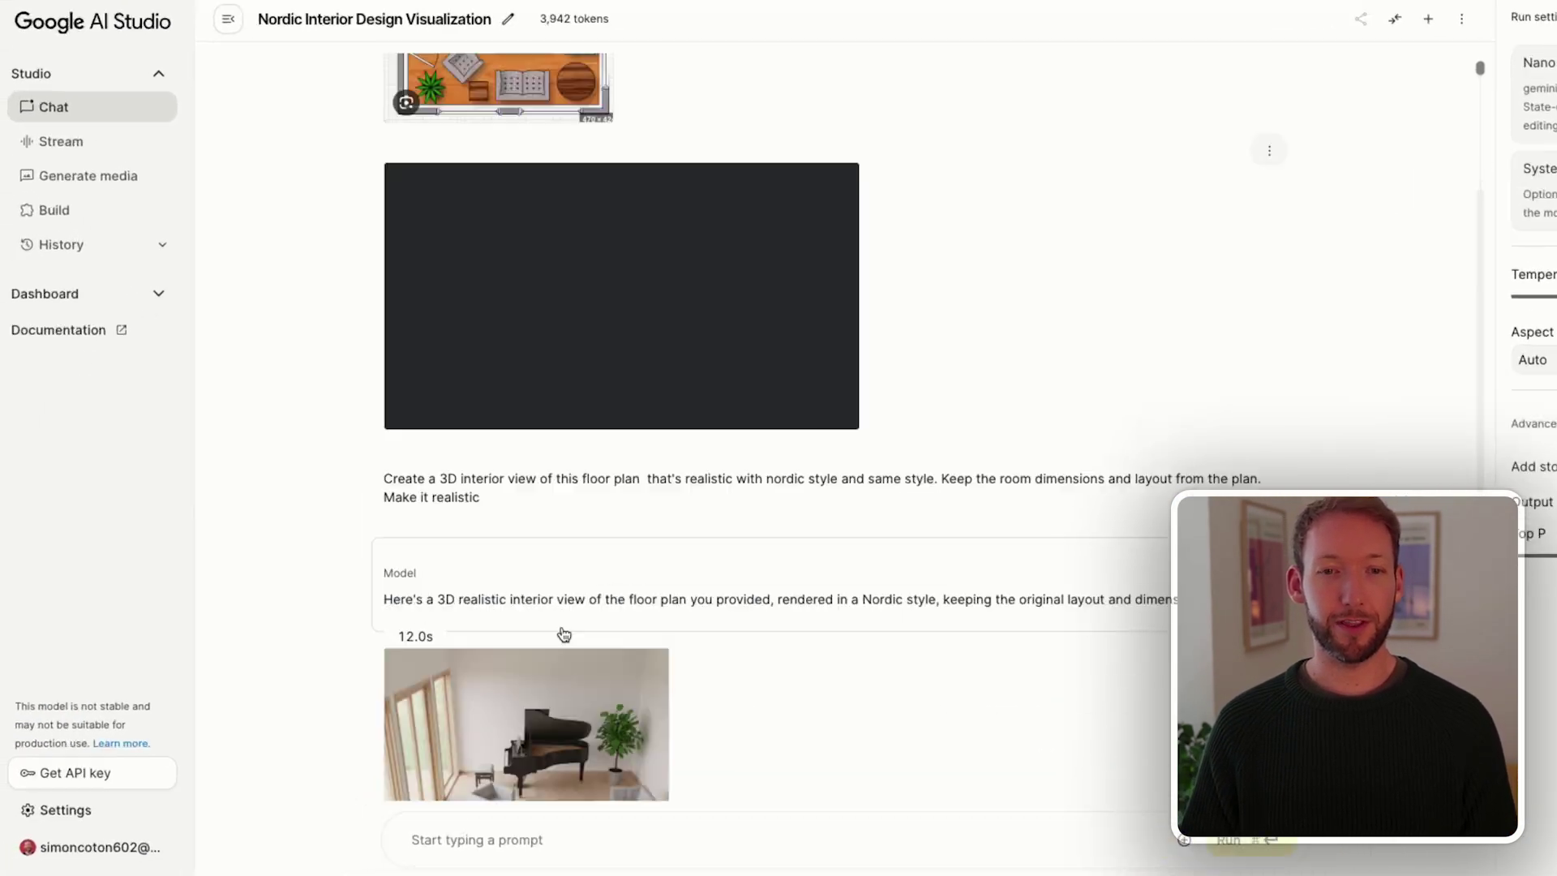
Compare the uploaded floor plan with the generated Nordic-style interior in Google AI Studio, viewing the render at full size.
scroll(564, 634, "down", 2)
left_click(541, 725)
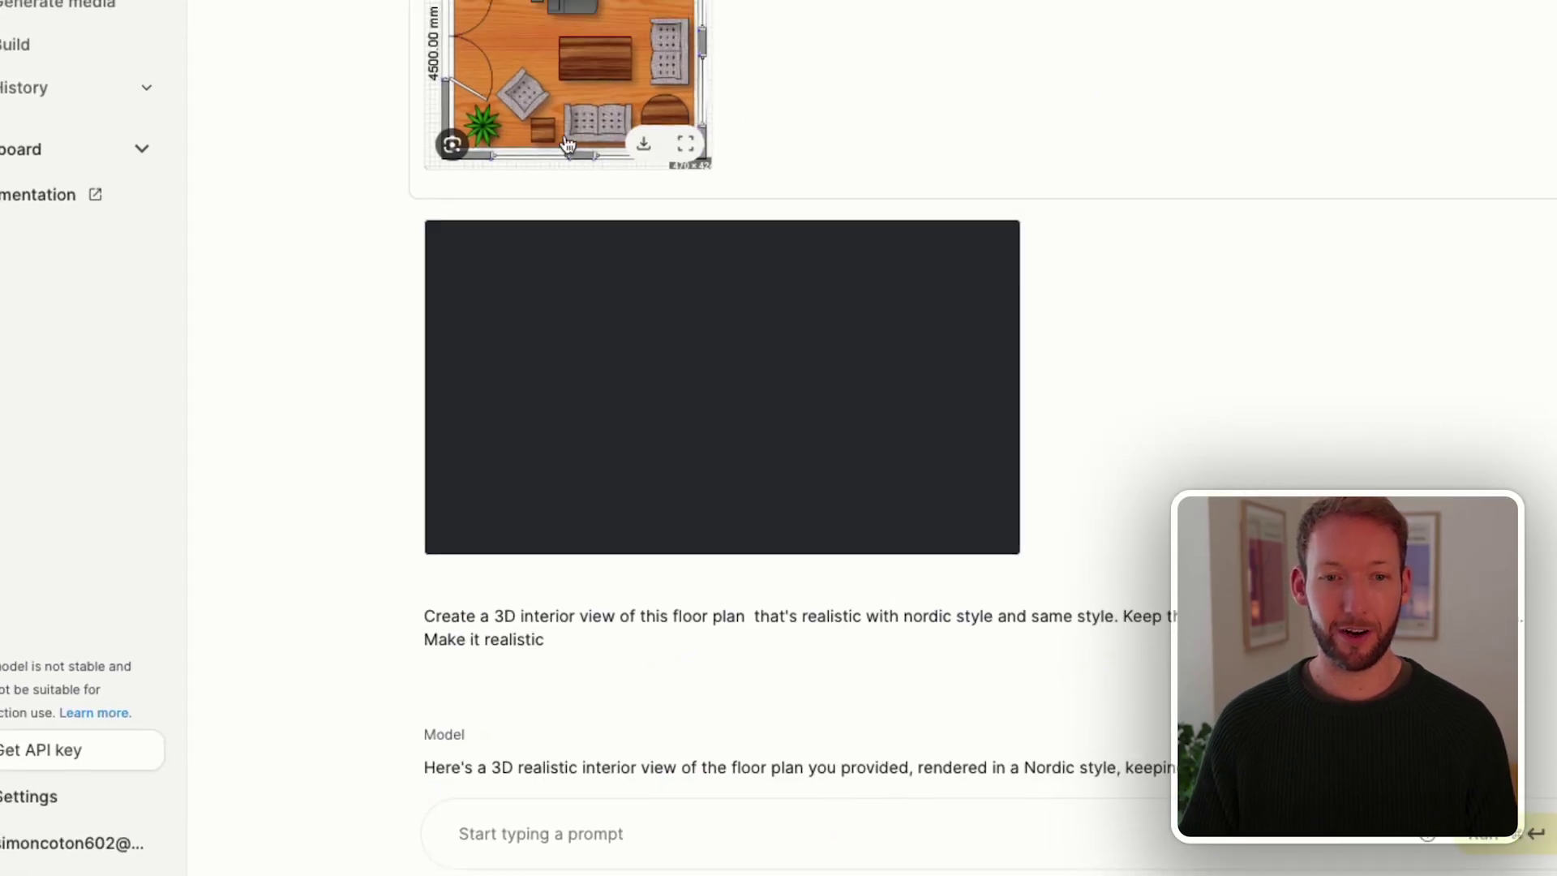
scroll(521, 204, "down", 3)
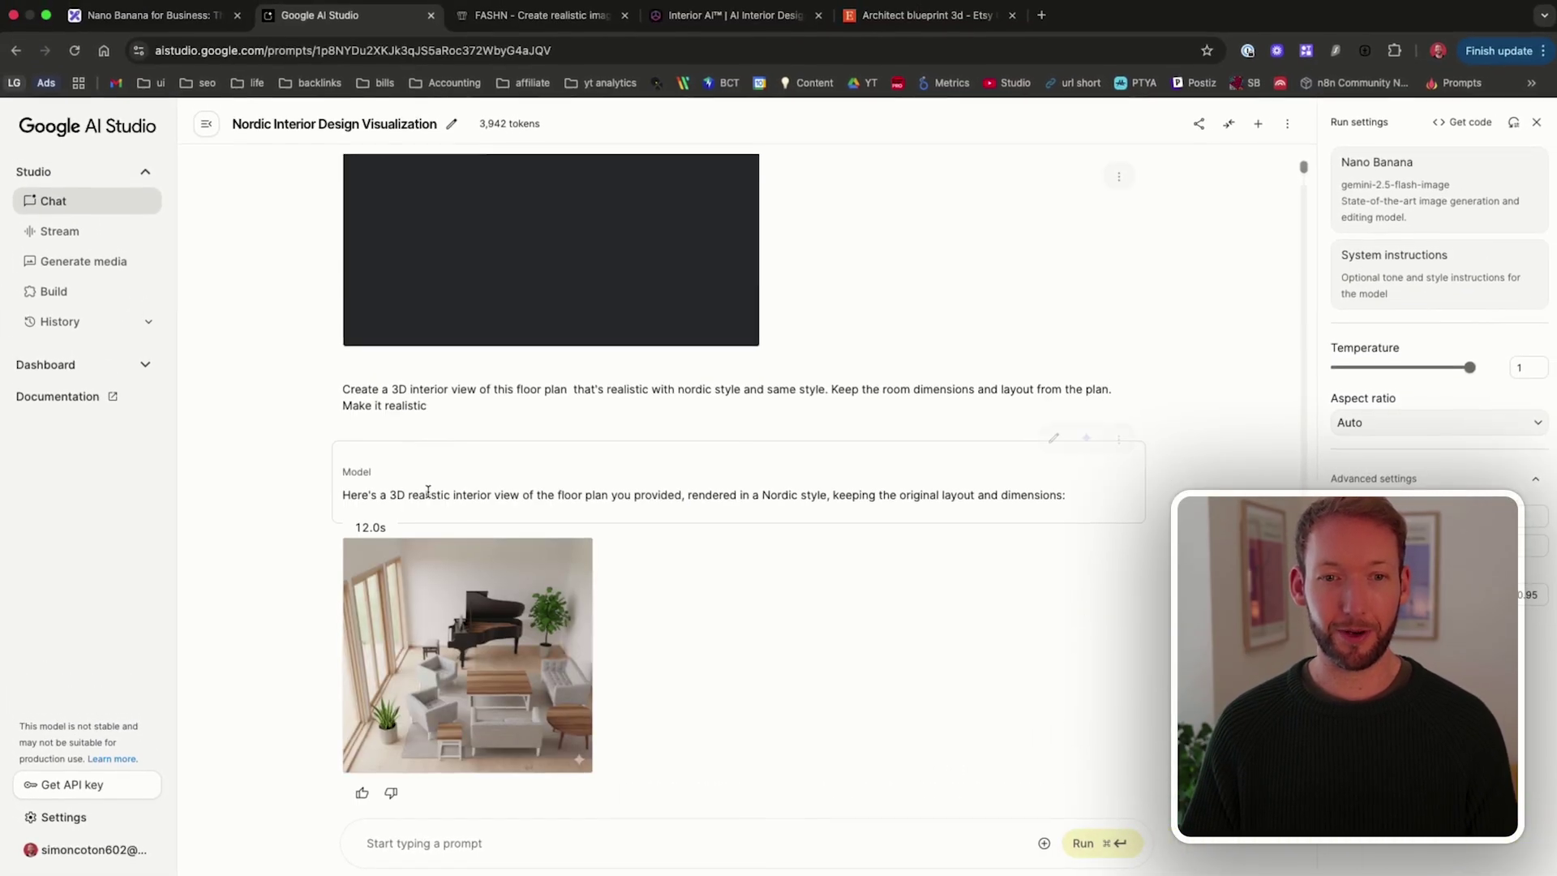
scroll(539, 326, "up", 4)
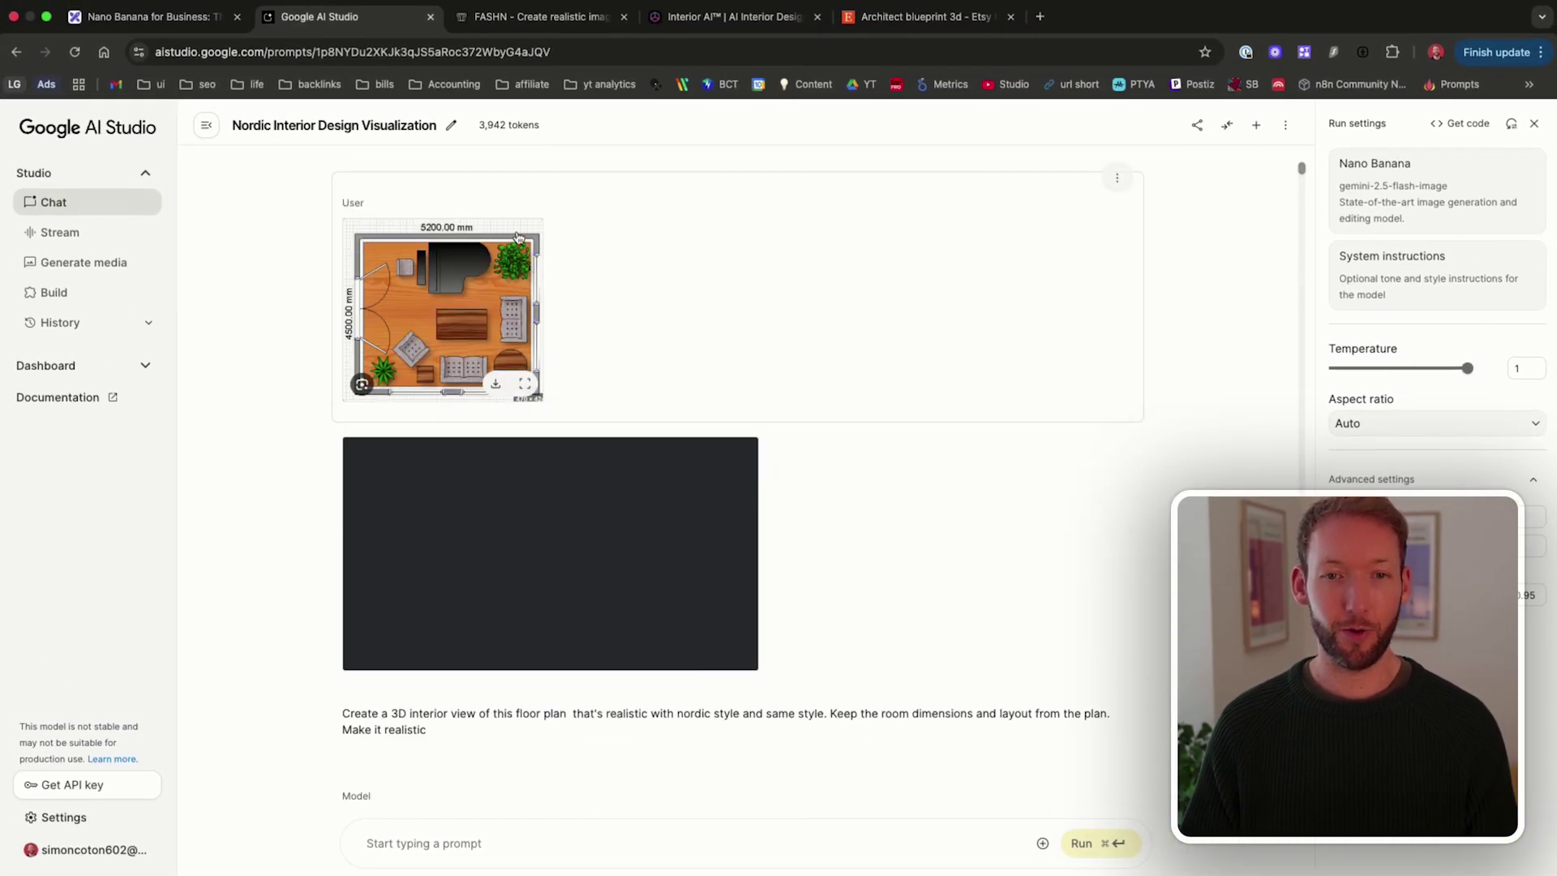
scroll(437, 665, "down", 4)
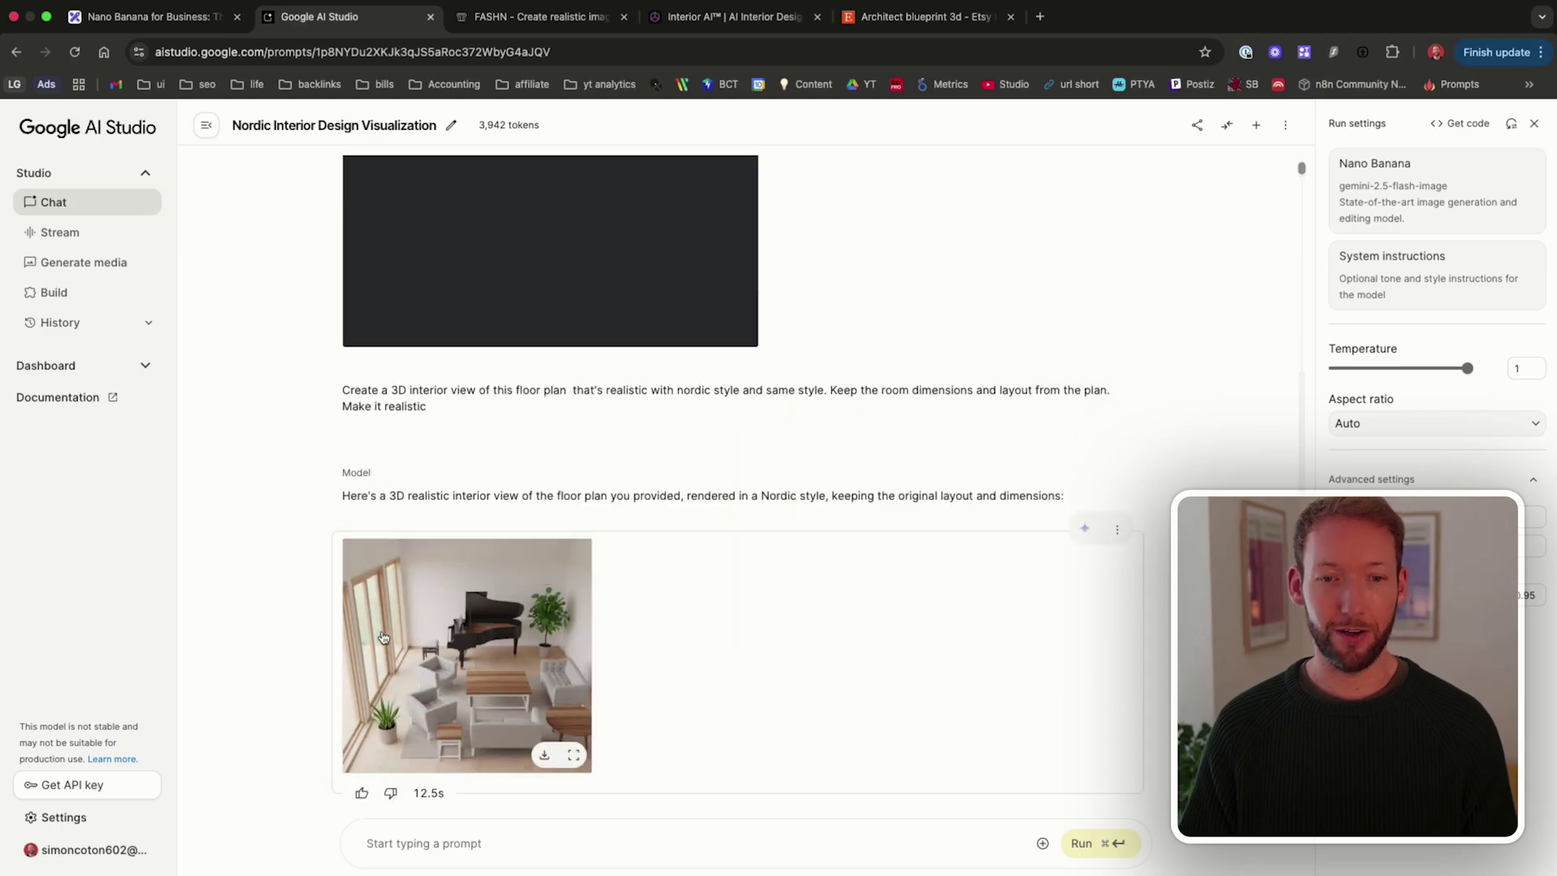
scroll(433, 675, "up", 4)
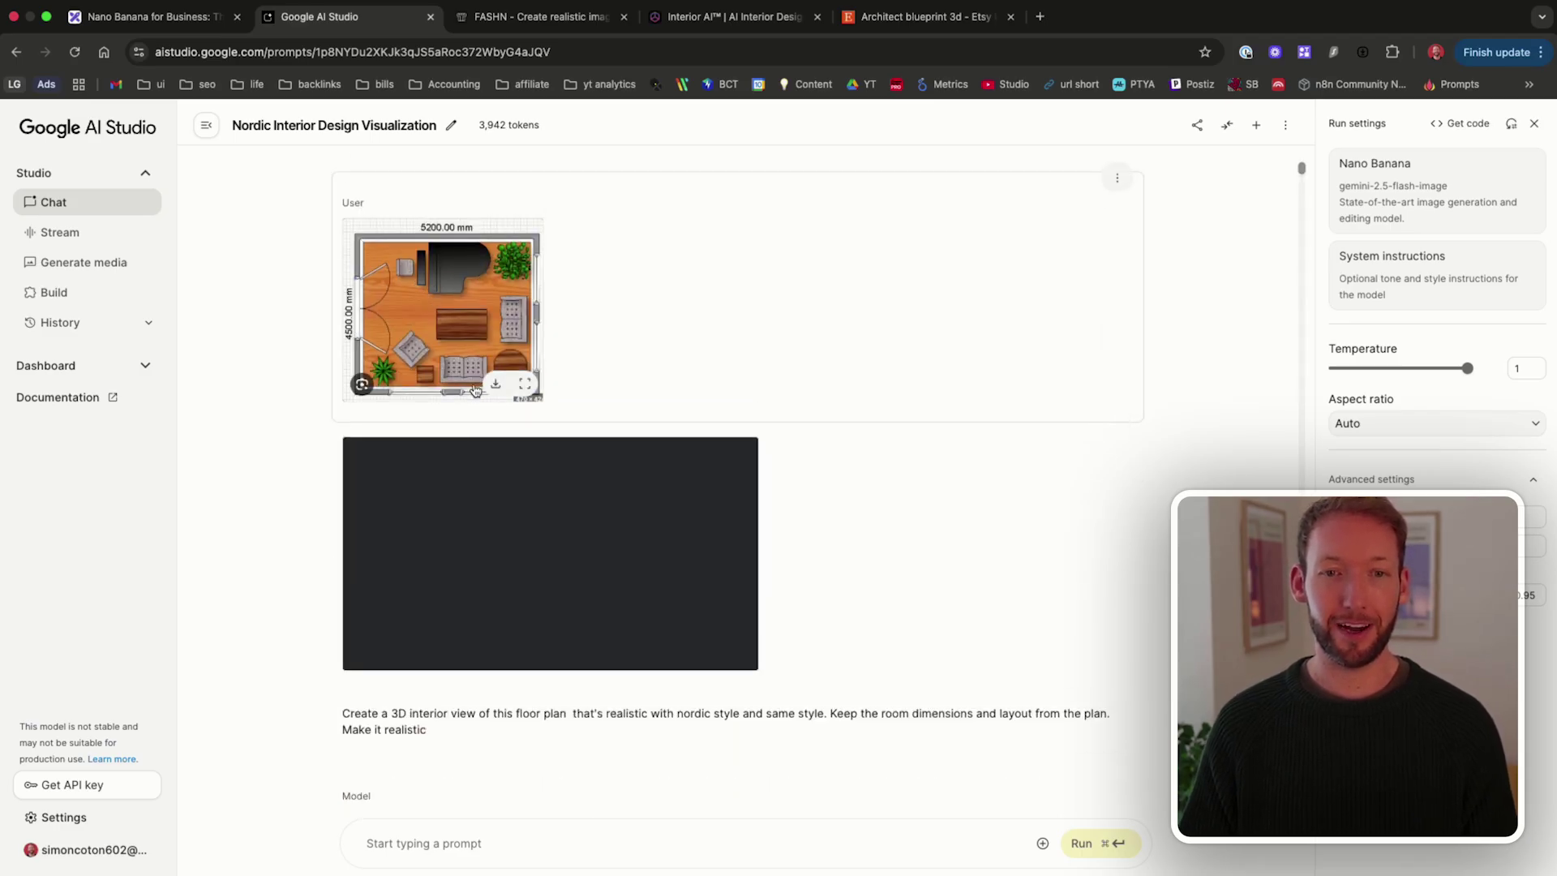
scroll(475, 391, "down", 4)
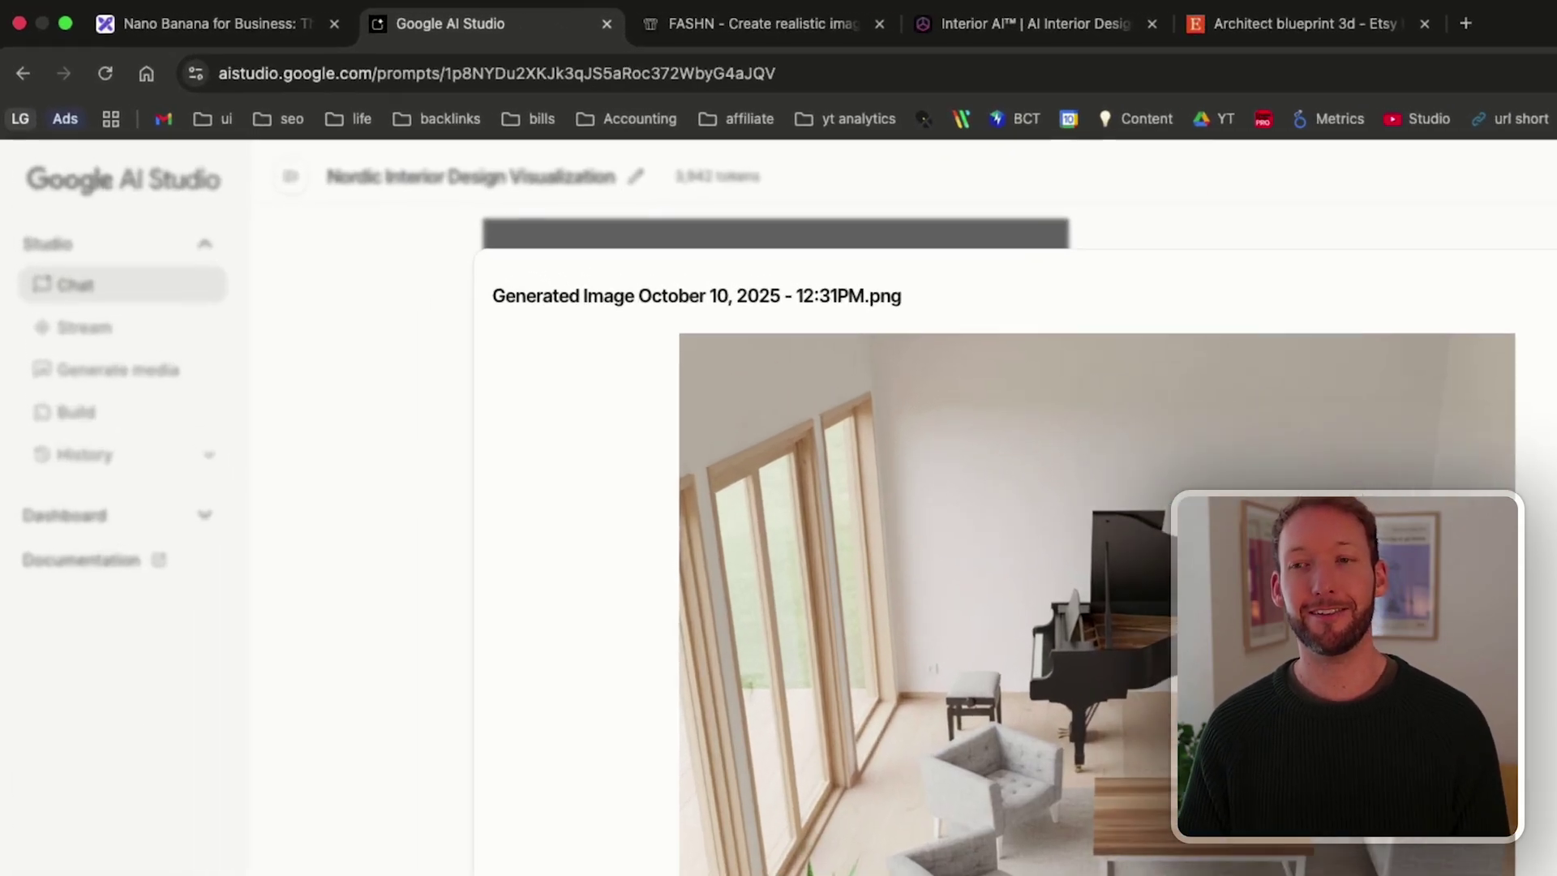
left_click(1192, 211)
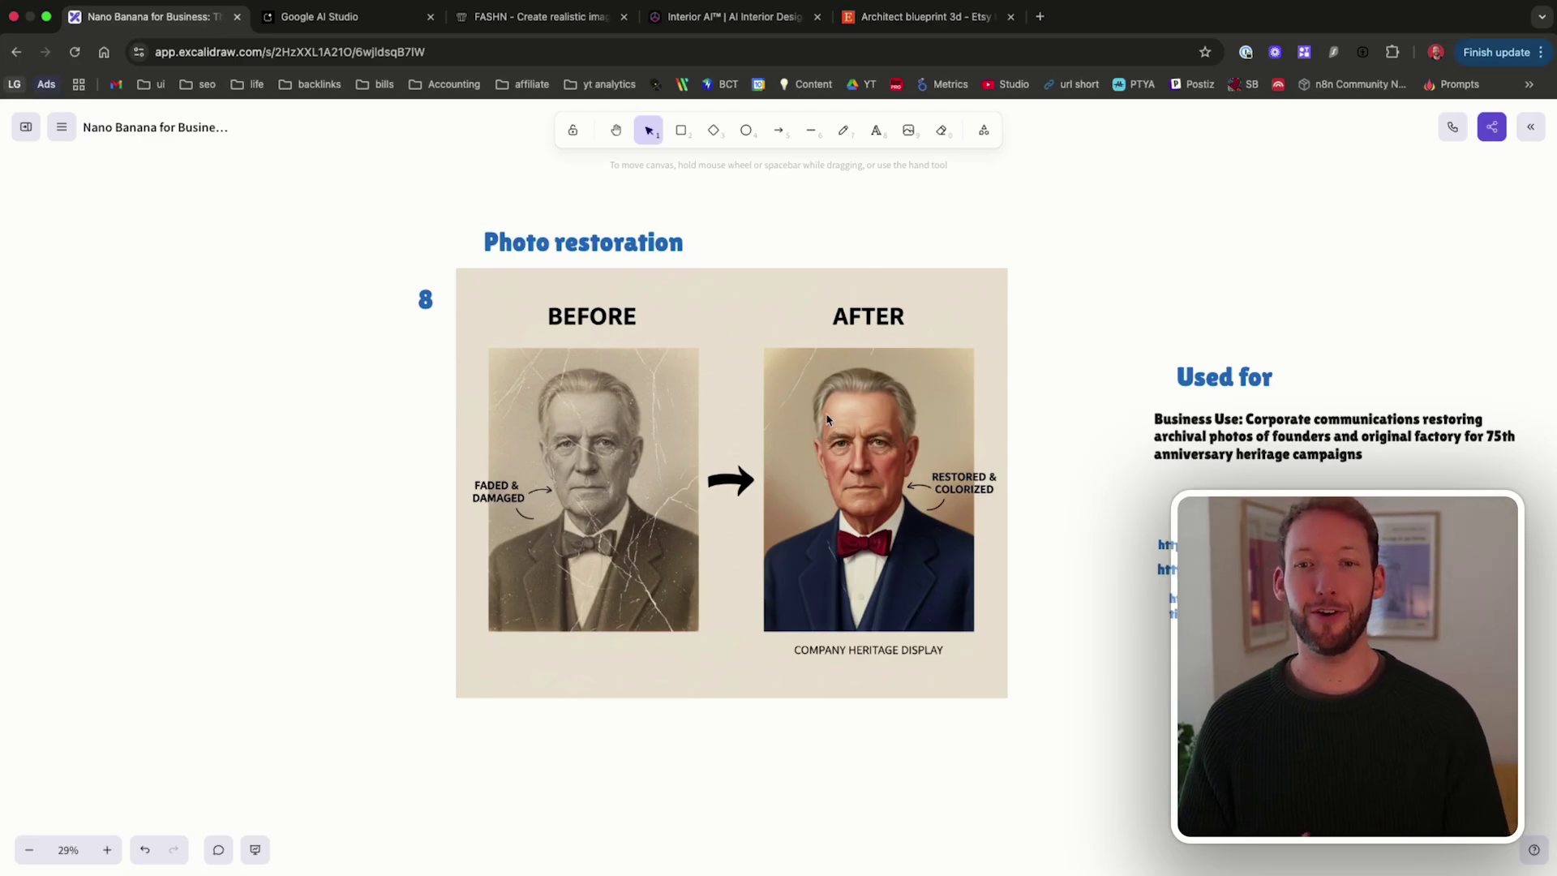
Copy the vanceai.com old-photo-restoration link from the Photo restoration section in Excalidraw and open it in a new tab.
scroll(838, 467, "right", 10)
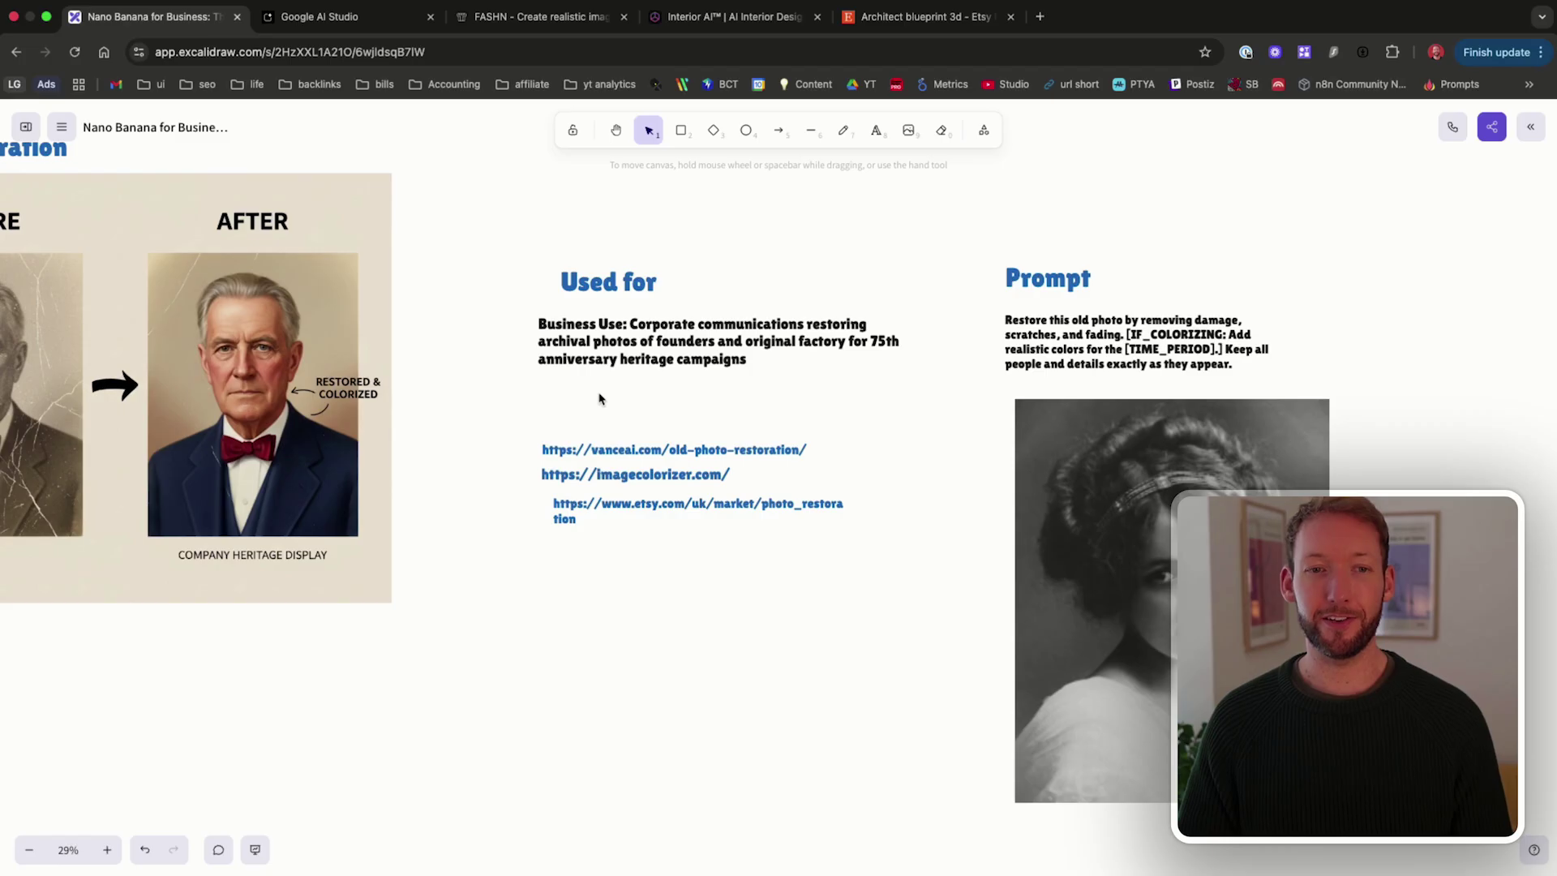
scroll(690, 411, "up", 5)
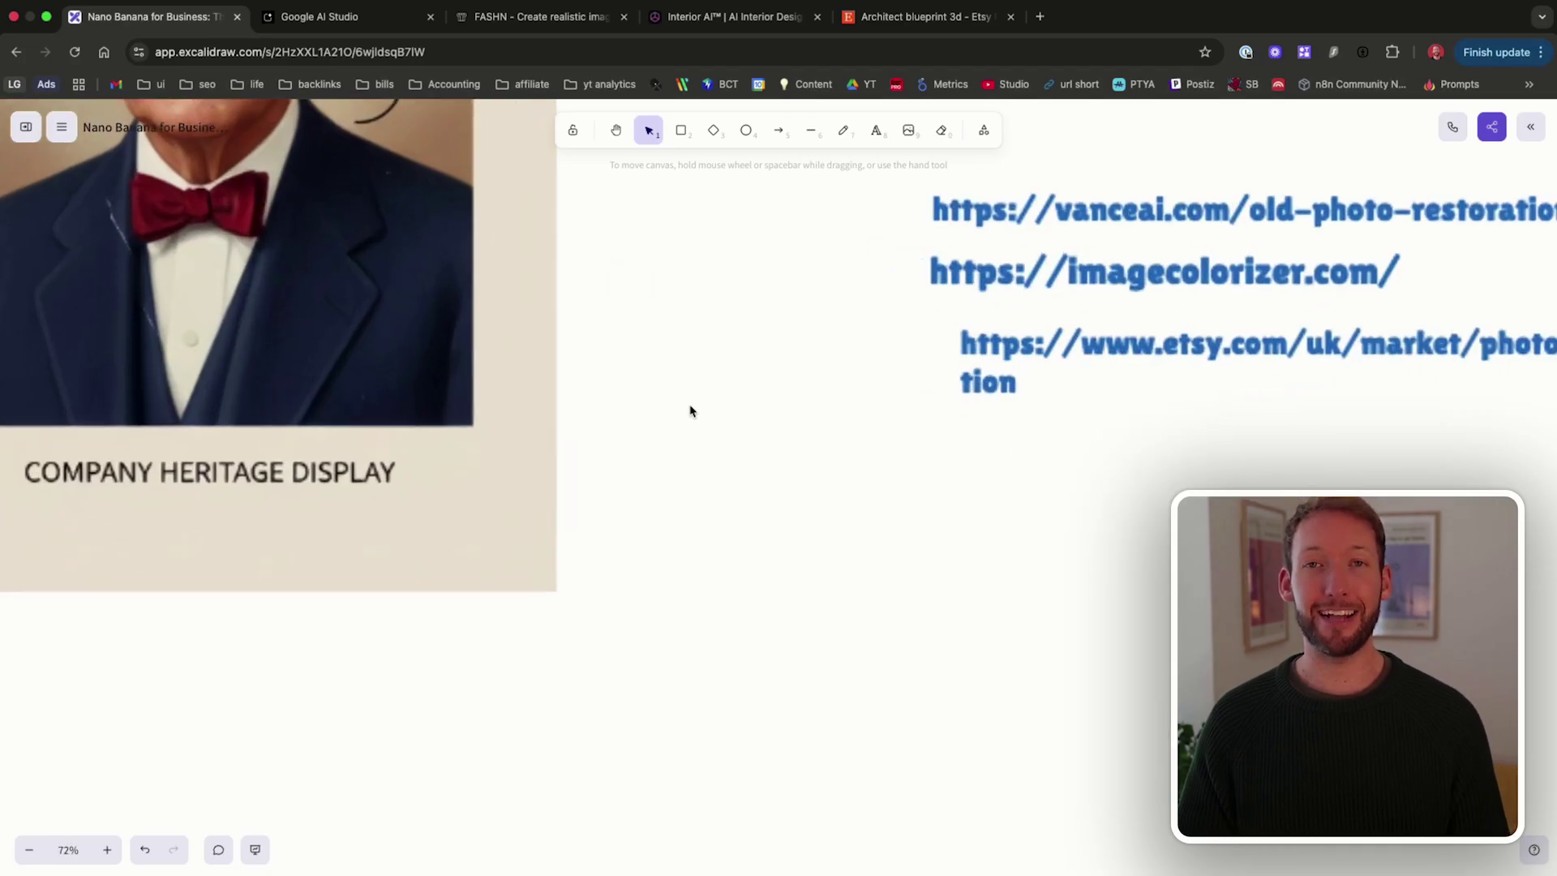
scroll(688, 410, "right", 5)
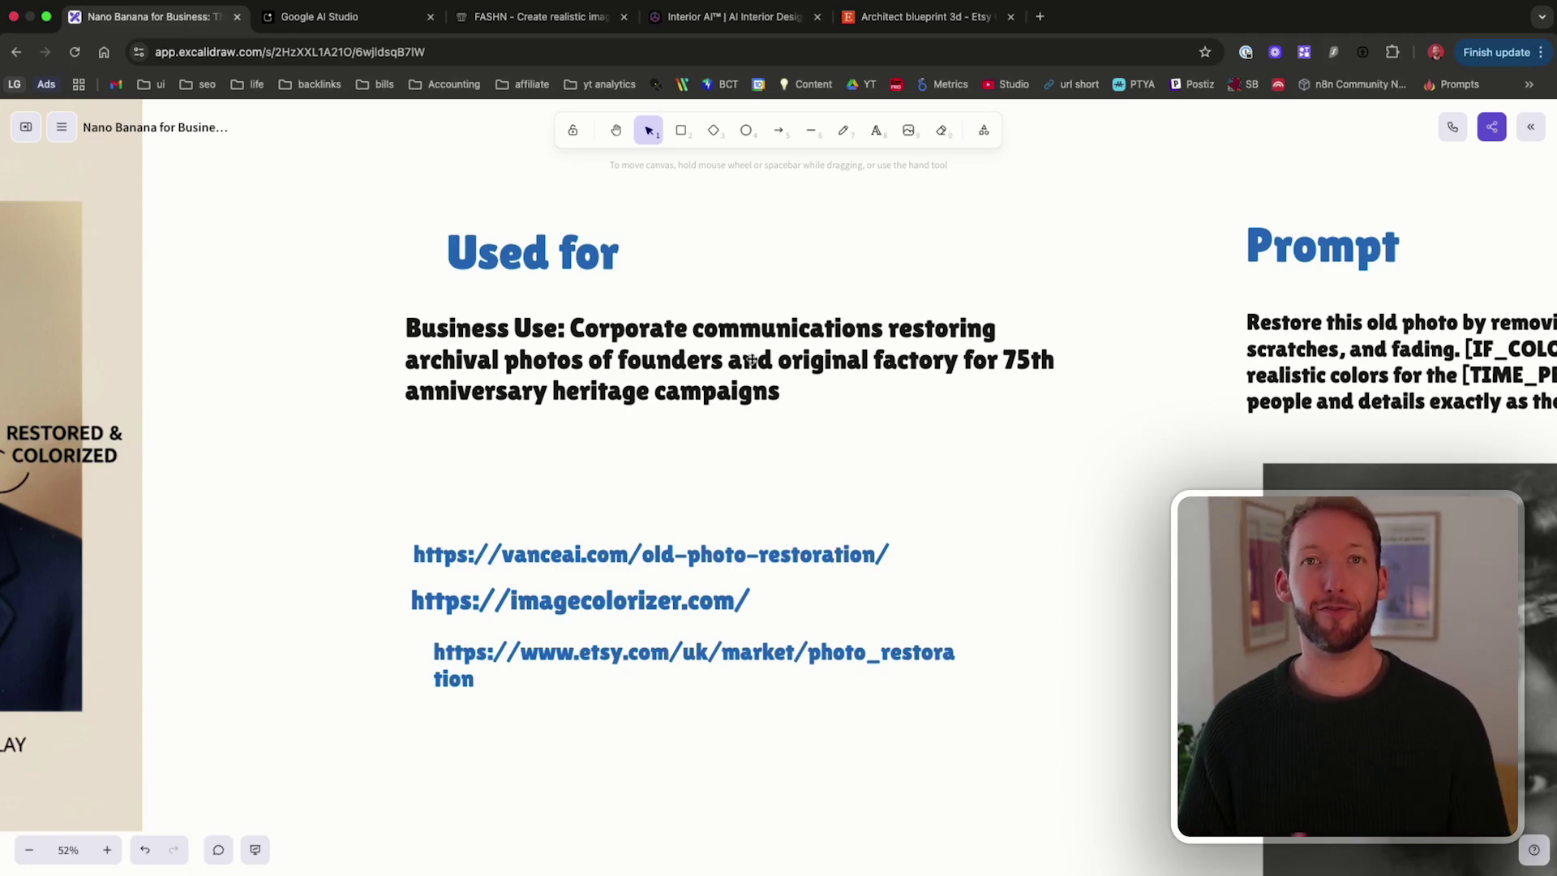
double_click(525, 557)
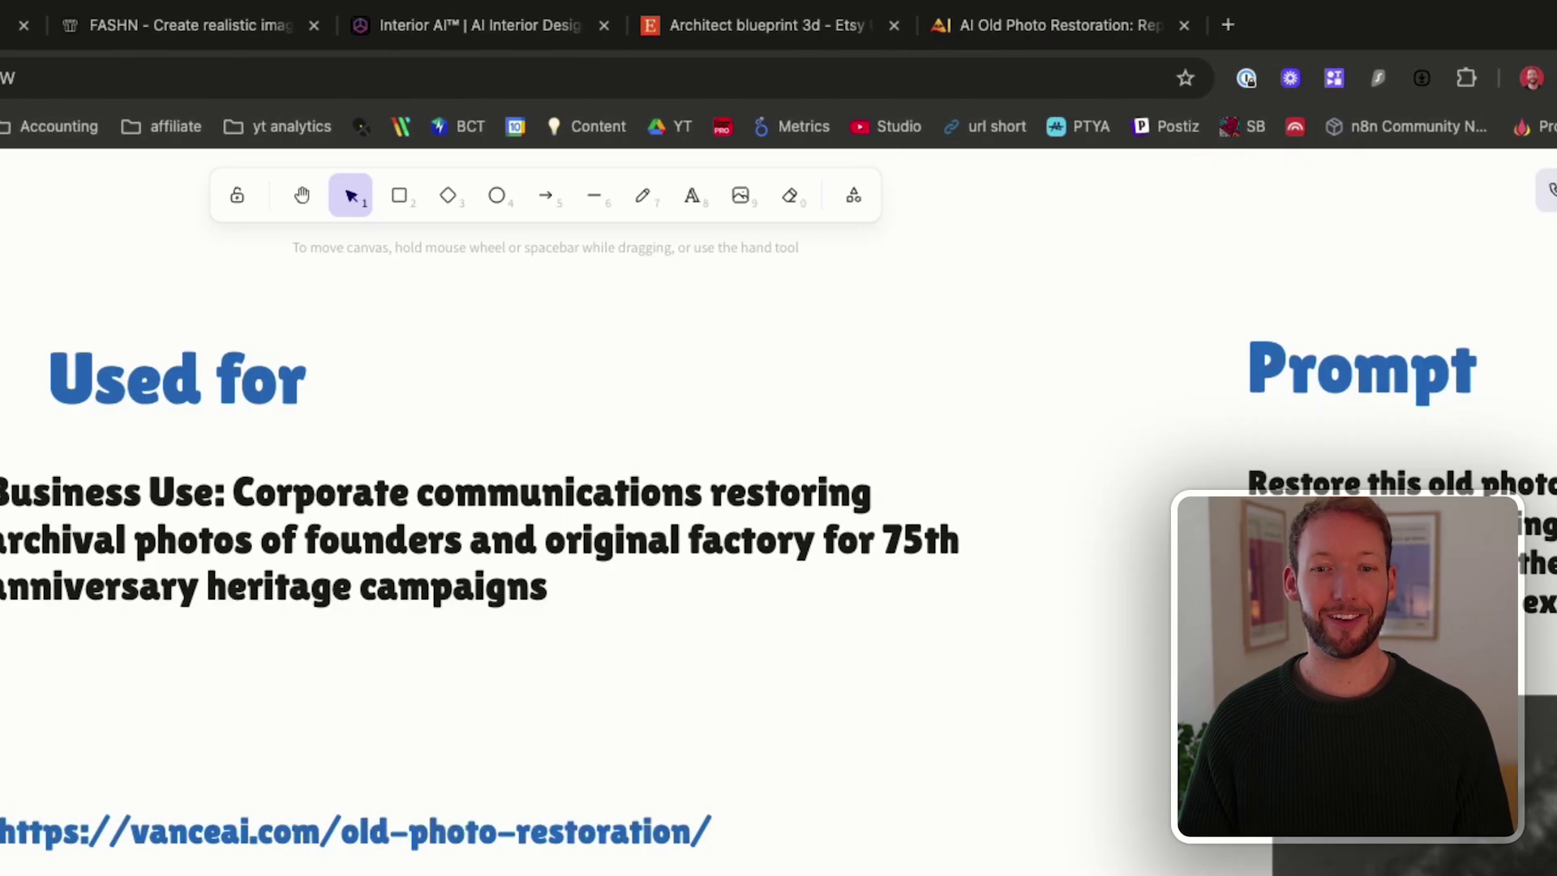
Open the imagecolorizer.com link and the Etsy photo_restoration market link from the Photo restoration section in new tabs.
left_click(313, 723)
double_click(313, 722)
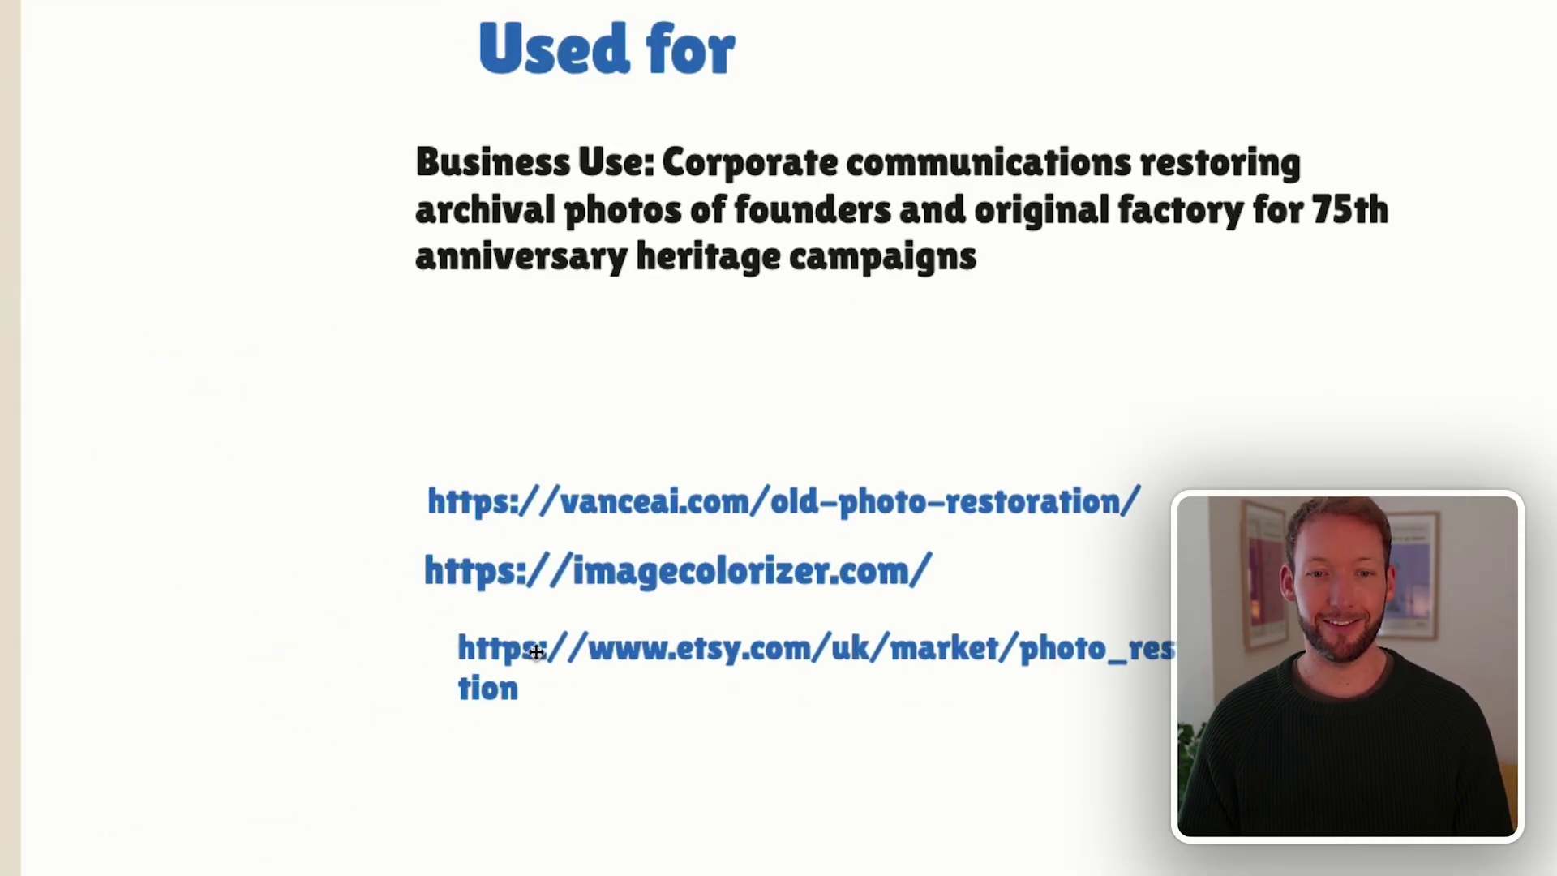
double_click(536, 651)
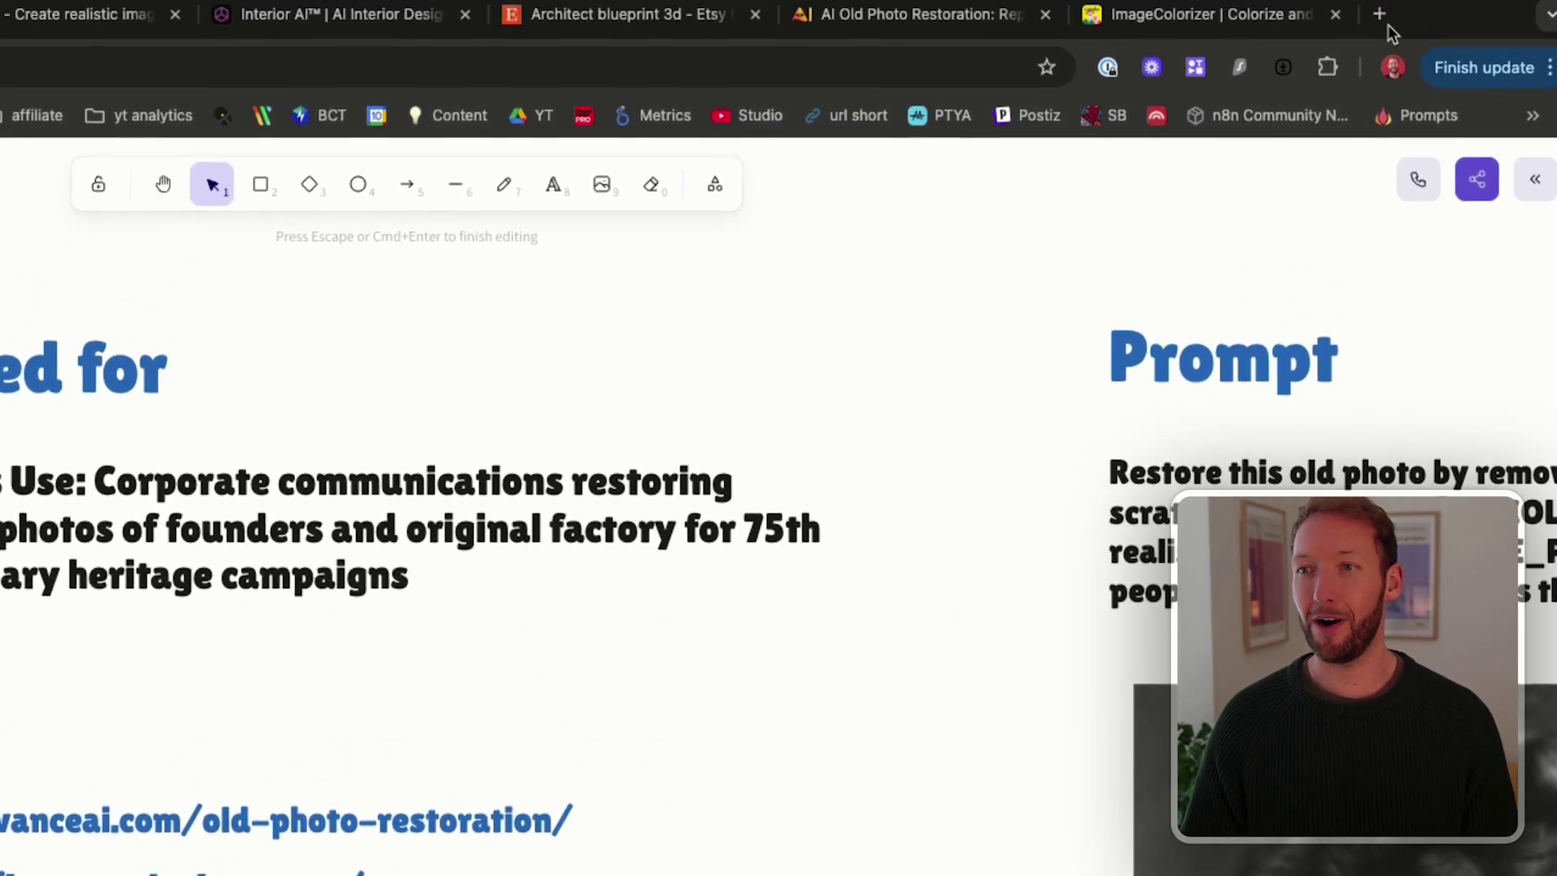
left_click(1382, 12)
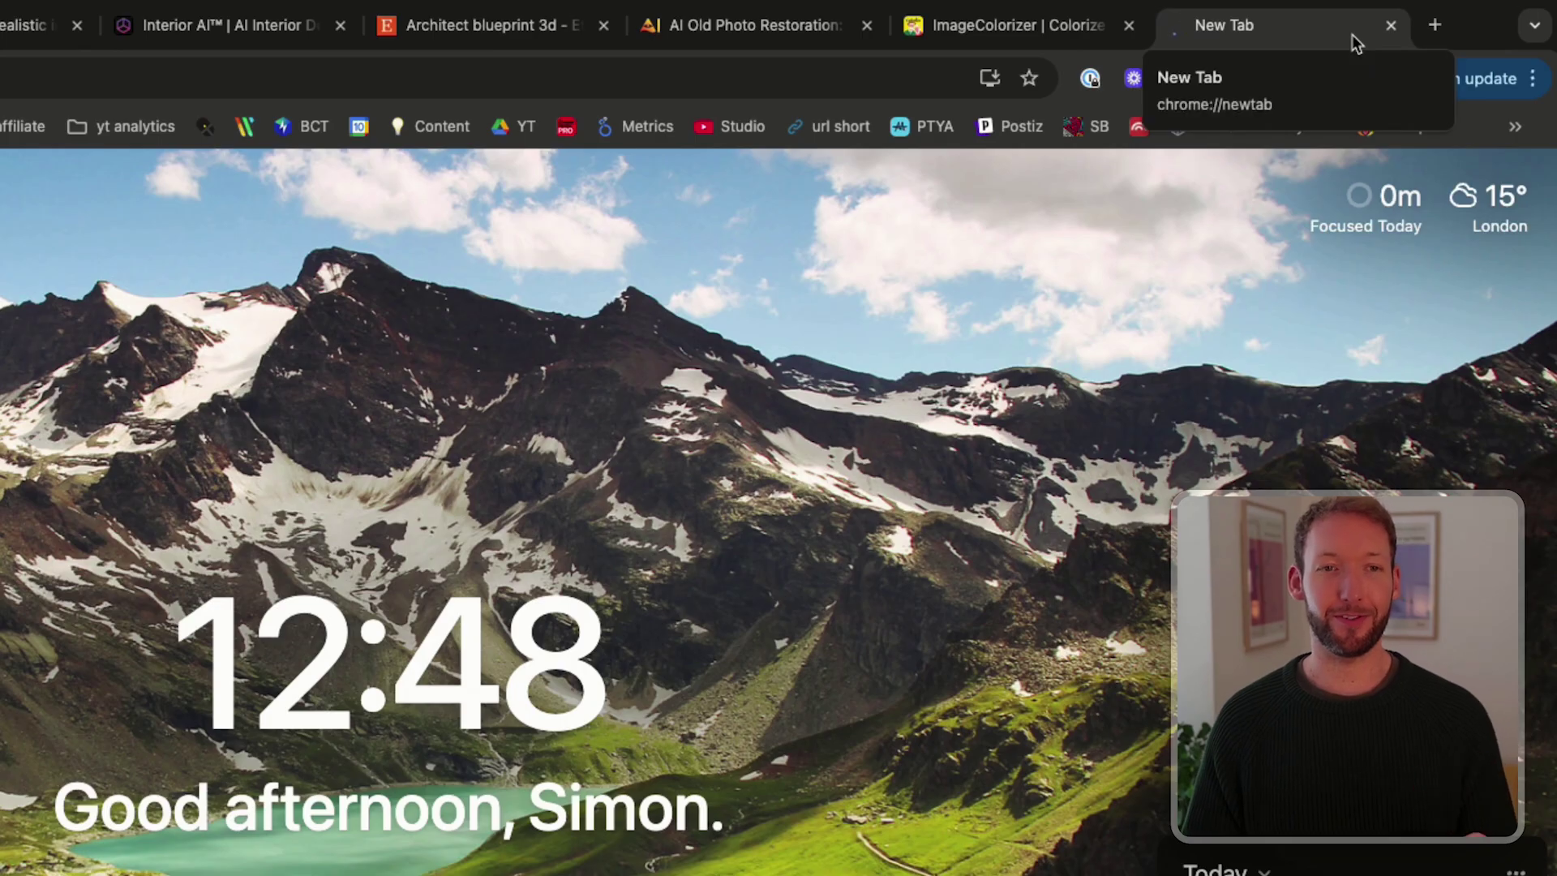
type("etsy.com/uk/market/photo_restoration")
key("Return")
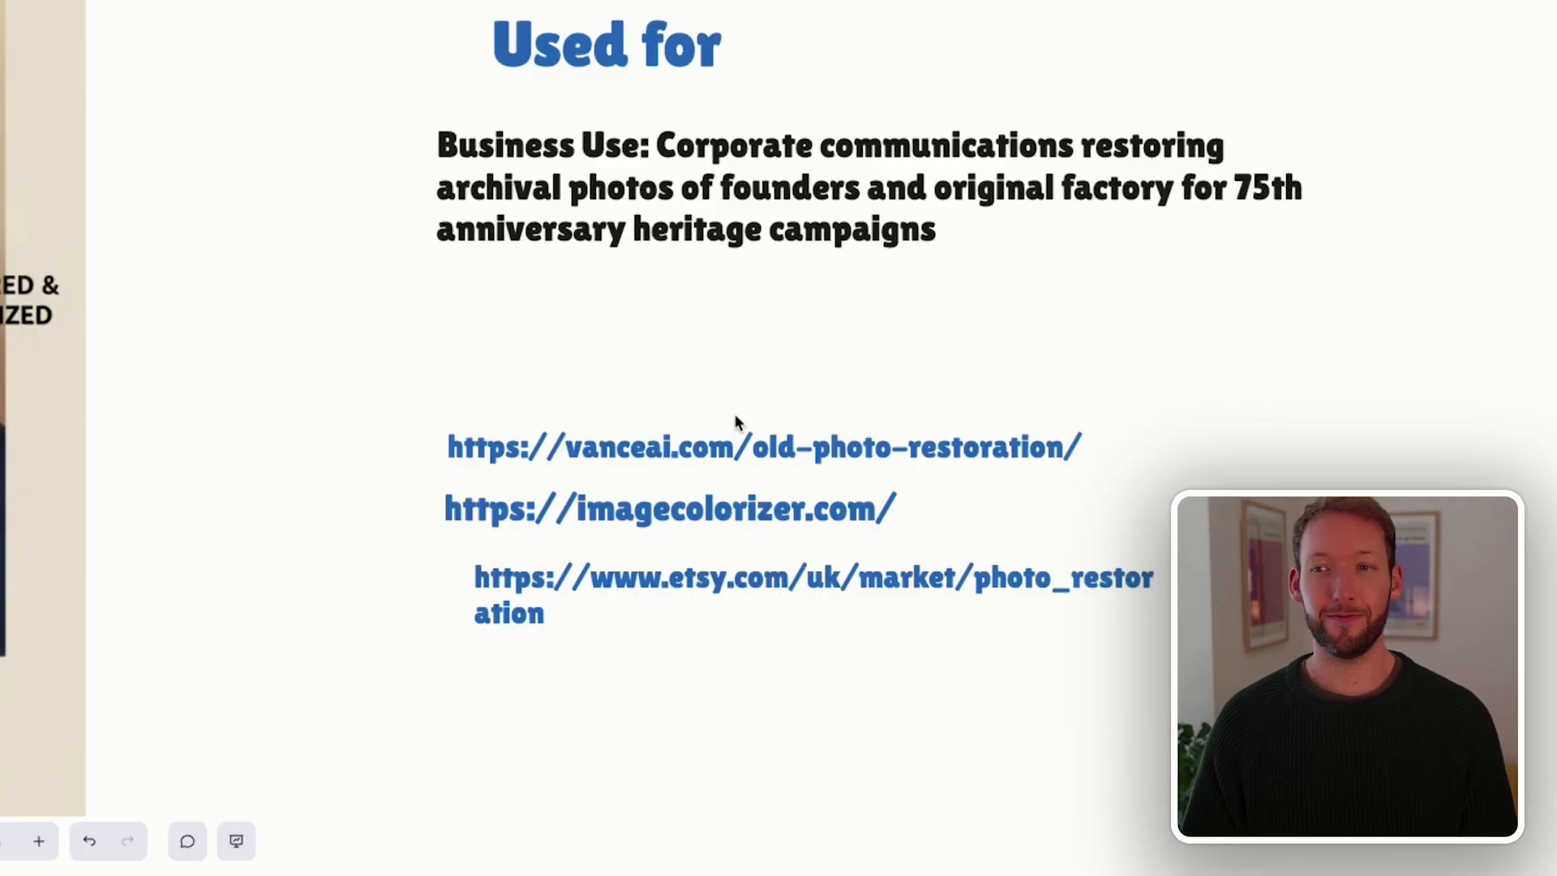
Copy the photo restoration prompt and run it with the black-and-white portrait in Google AI Studio using Nano Banana, omitting the bracketed placeholders.
scroll(783, 361, "up", 5)
scroll(785, 353, "right", 5)
scroll(785, 352, "down", 2)
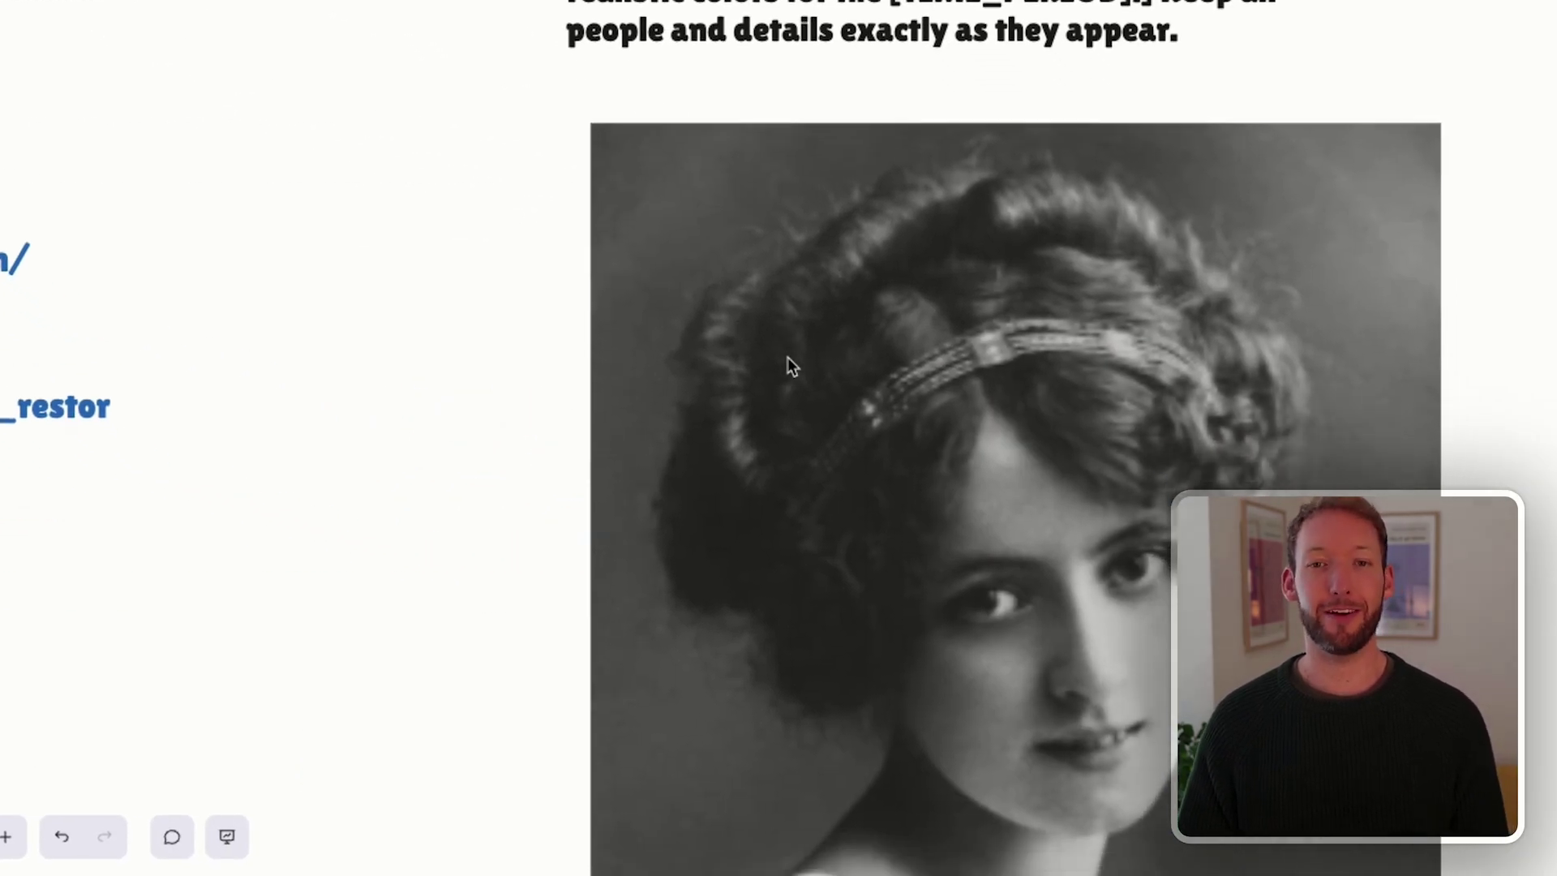
scroll(787, 360, "down", 3)
double_click(514, 73)
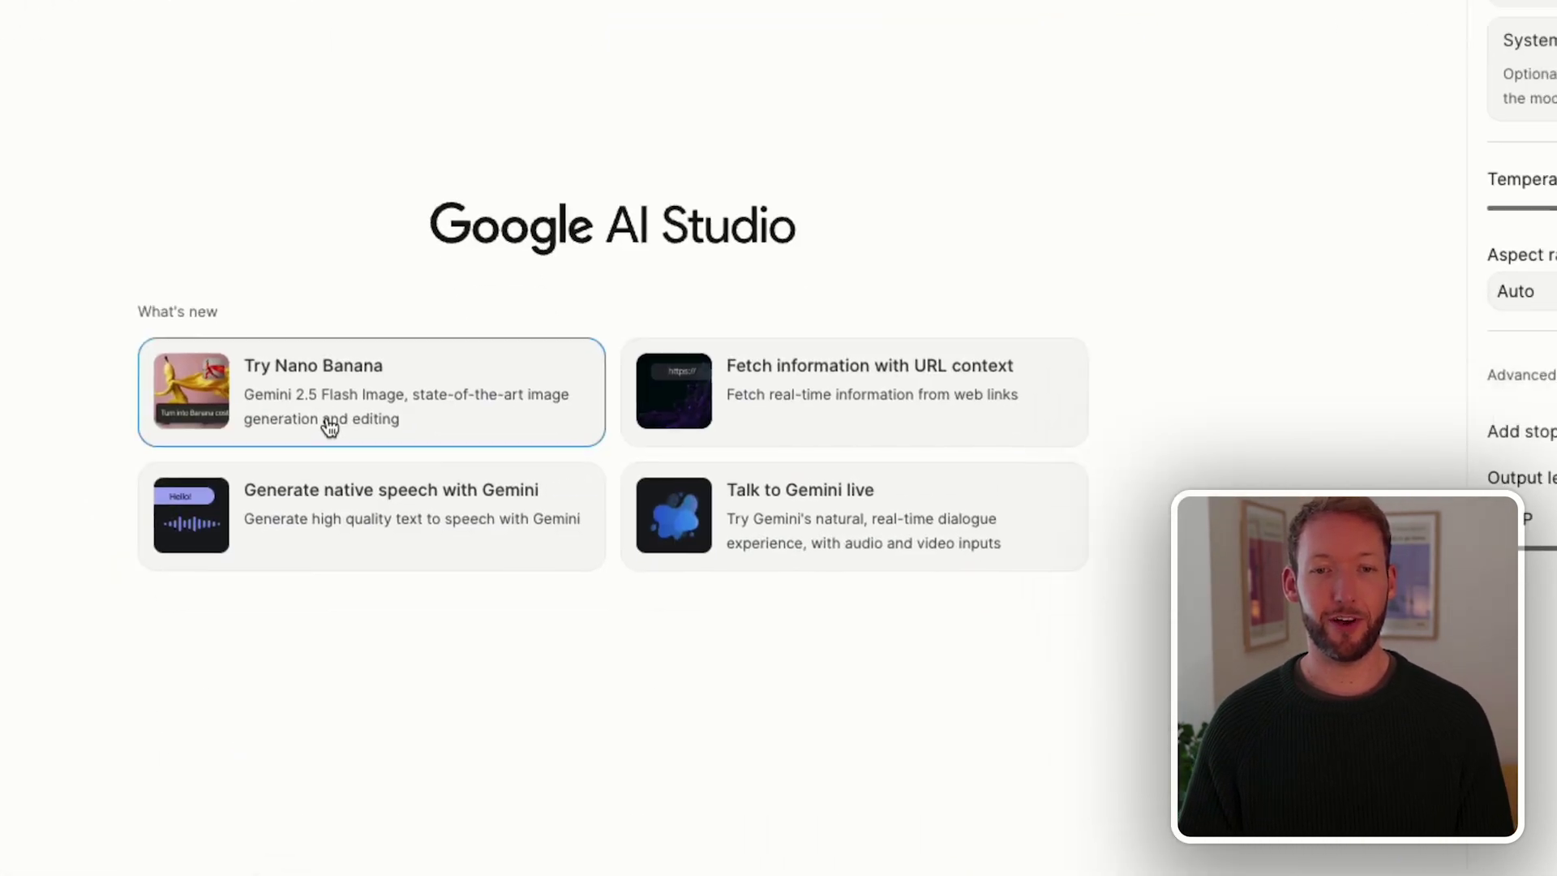
left_click(323, 424)
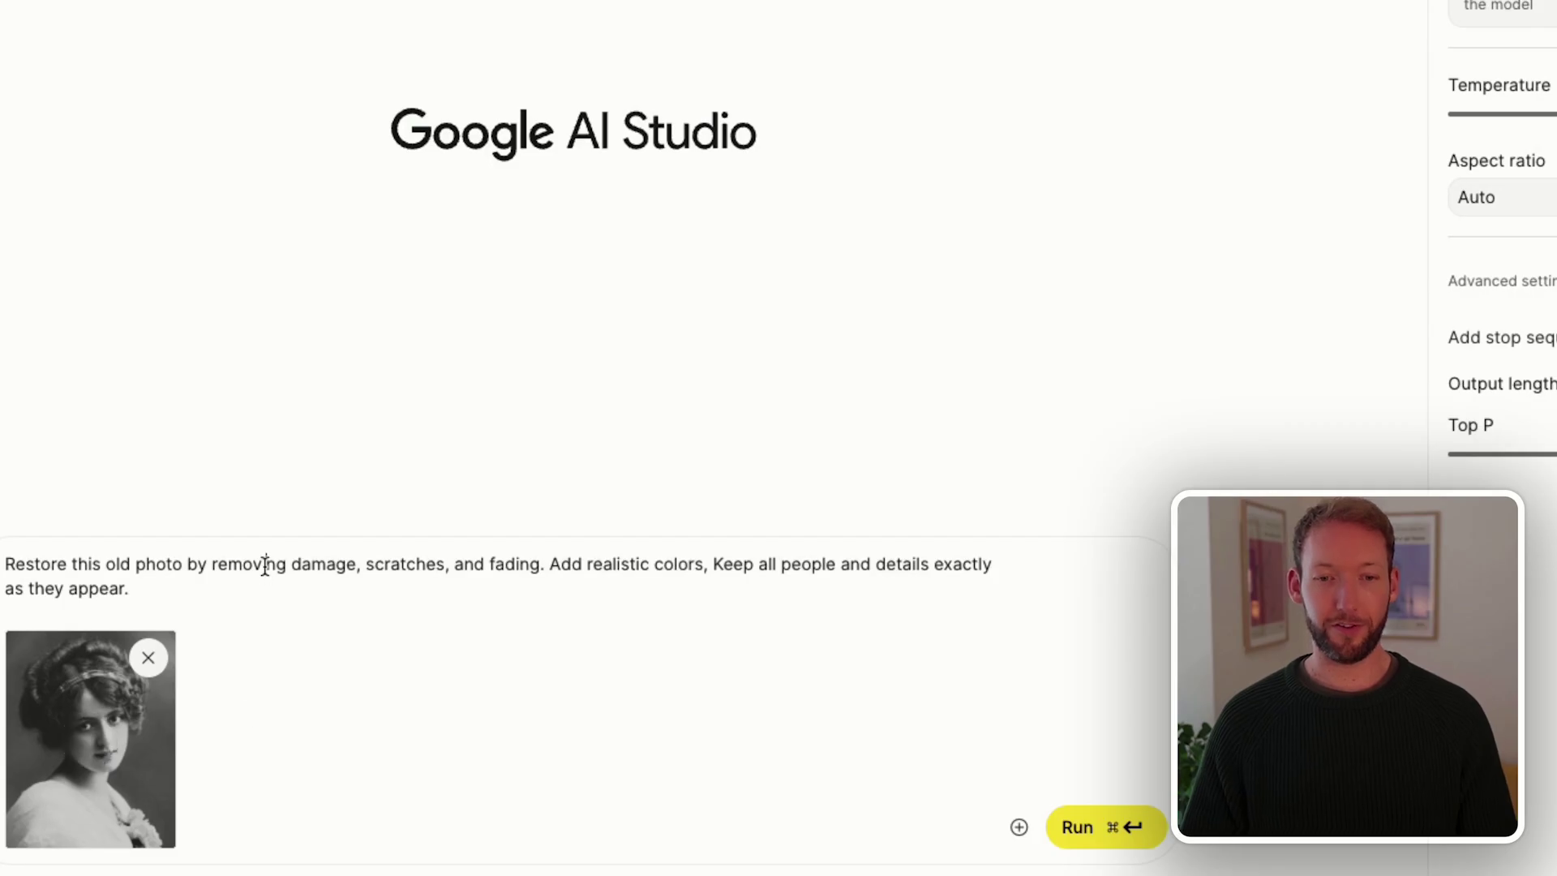
key("super+Return")
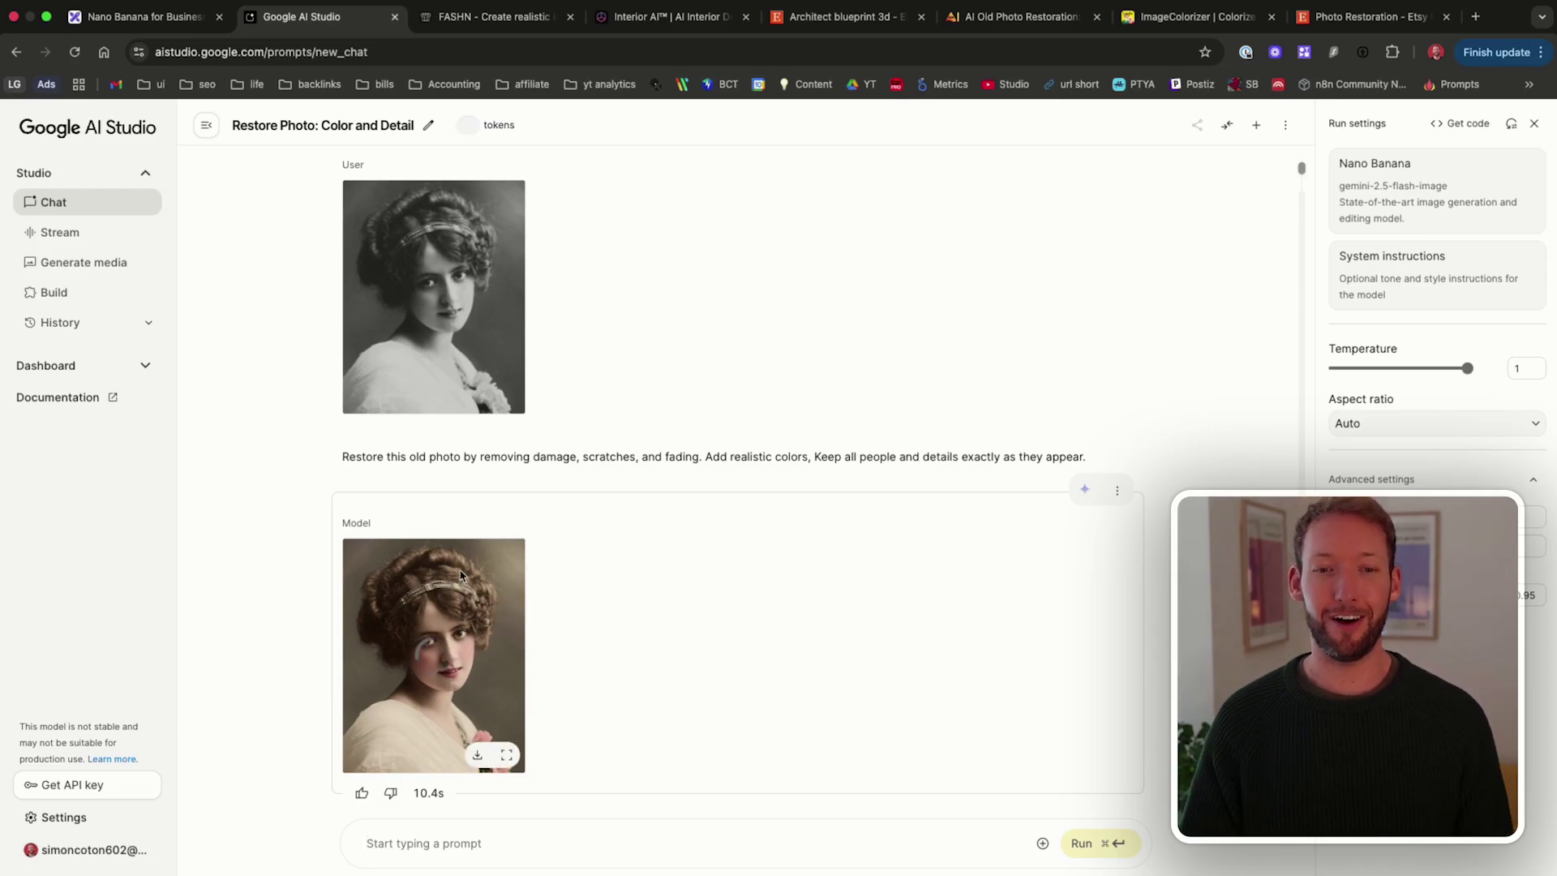
Compare the restored color portrait with the original black-and-white photo, viewing each at full size.
mouse_move(451, 615)
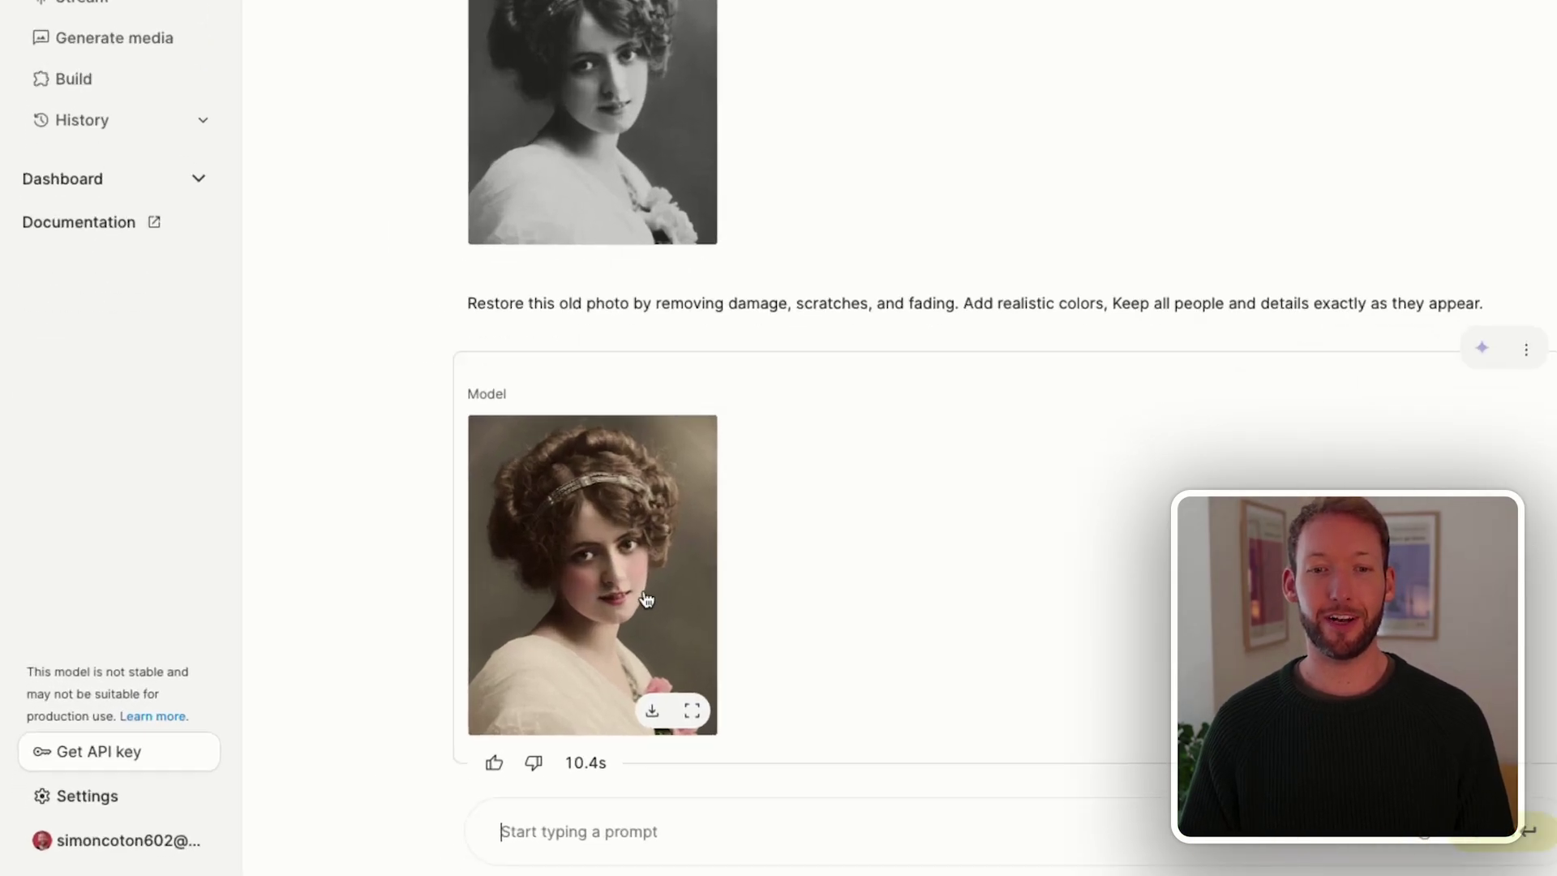
left_click(470, 640)
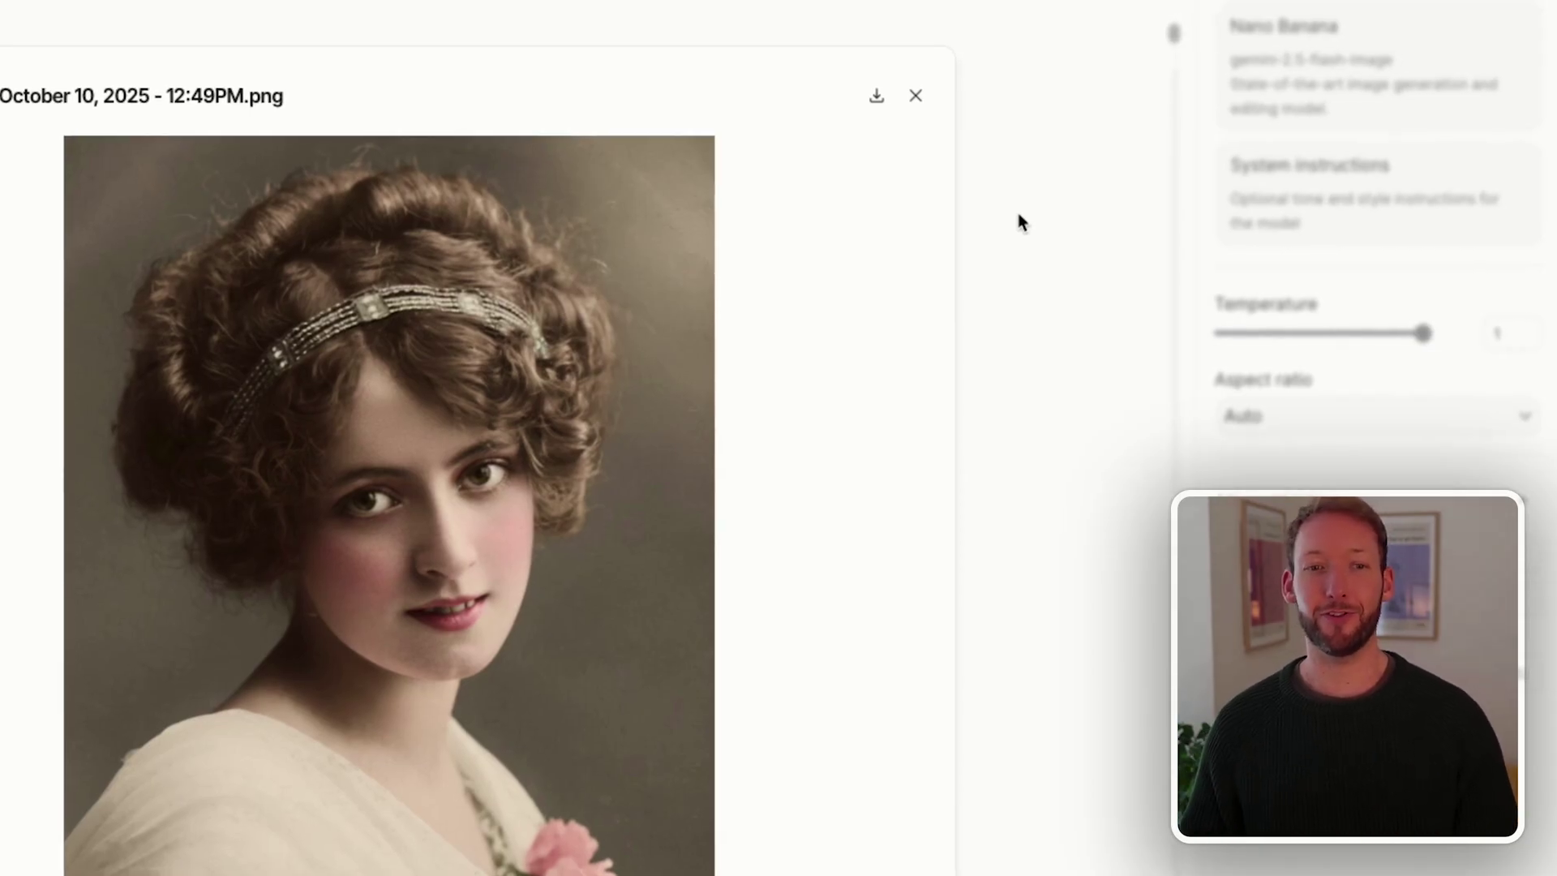
left_click(1018, 119)
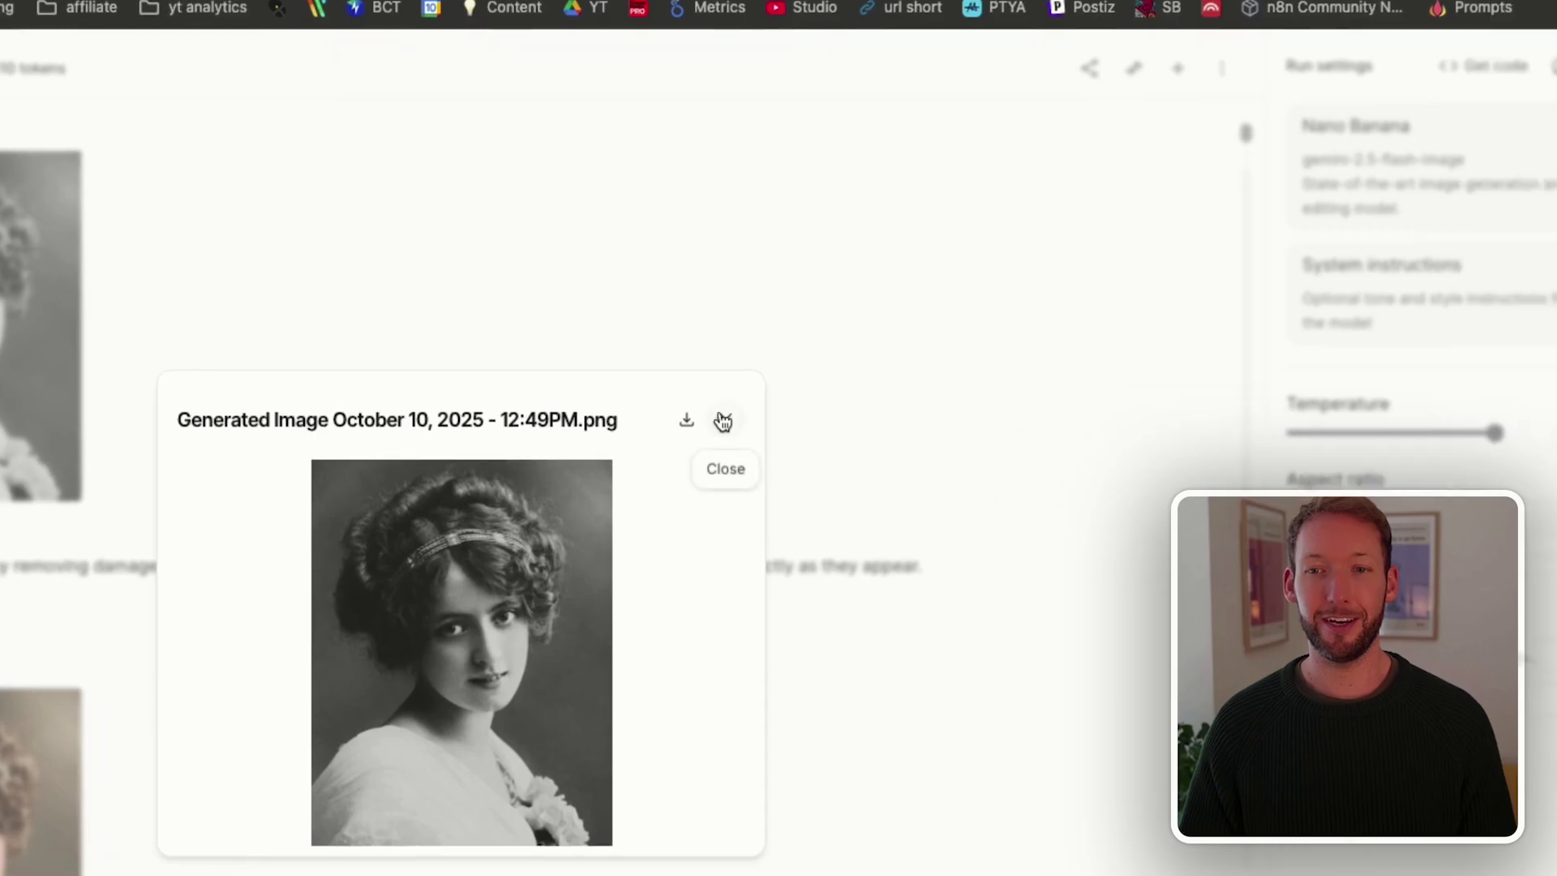
left_click(1400, 532)
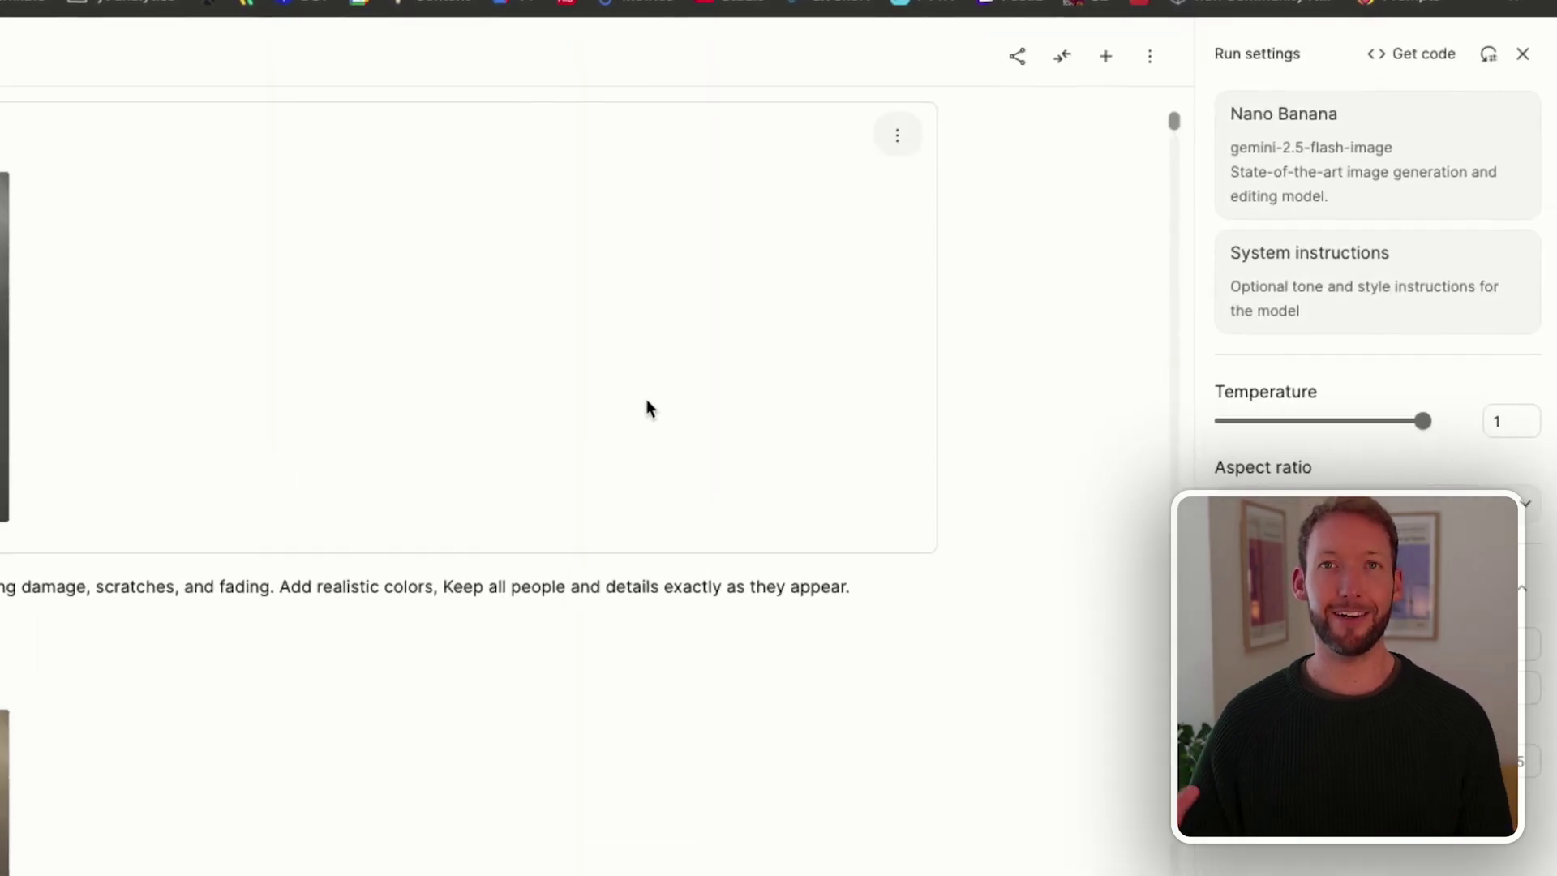